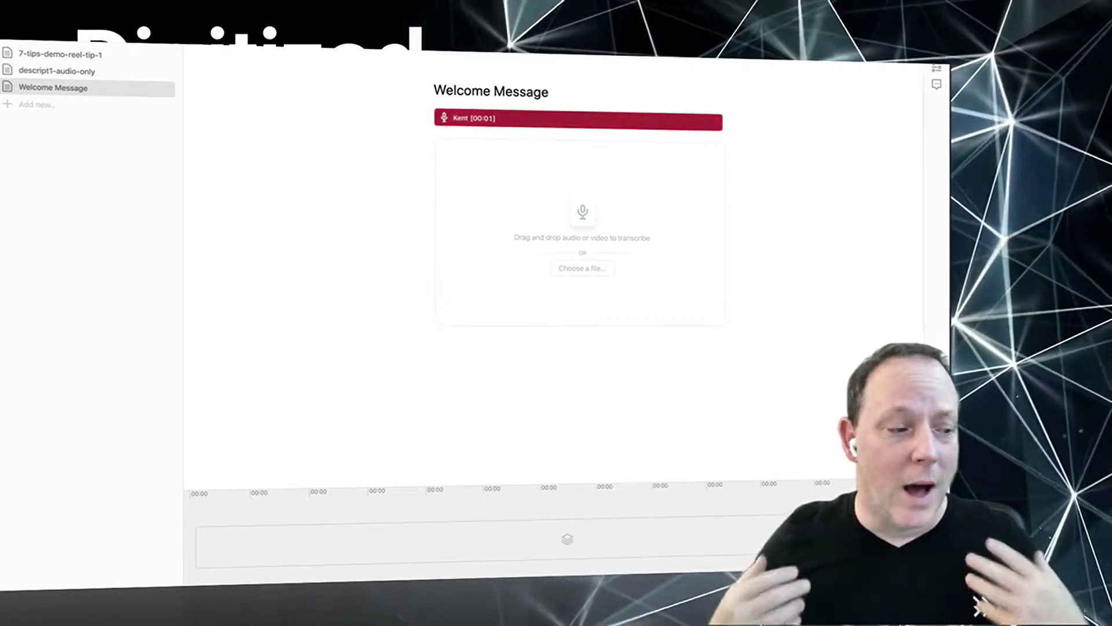
Record and live-transcribe the spoken message in the Welcome Message composition, and play it back from "transcribing and, um".
key("space")
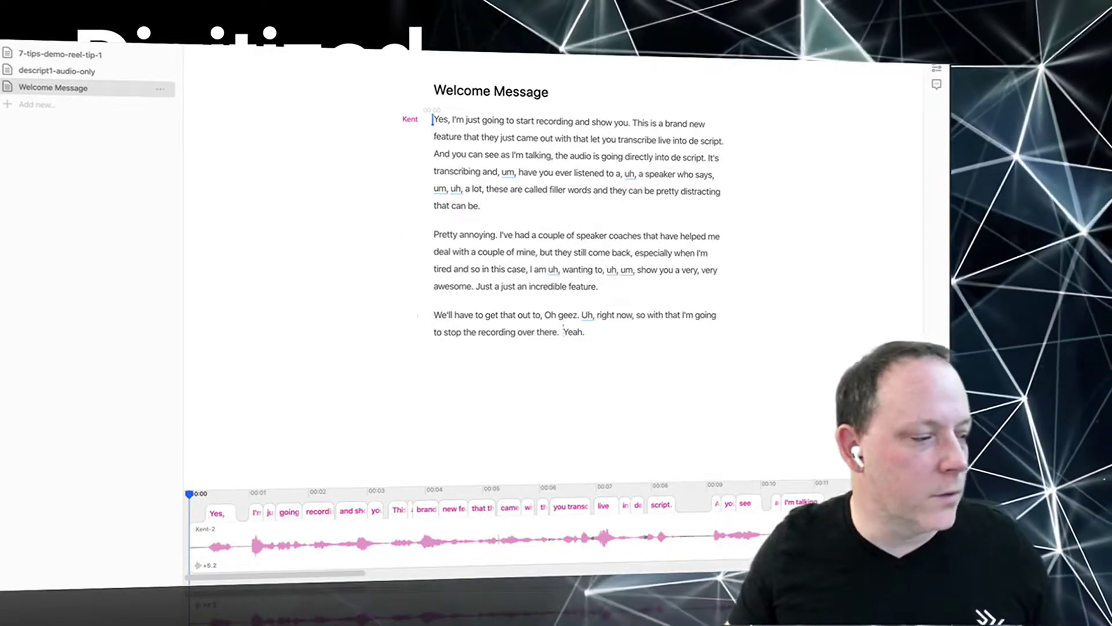
left_click(160, 88)
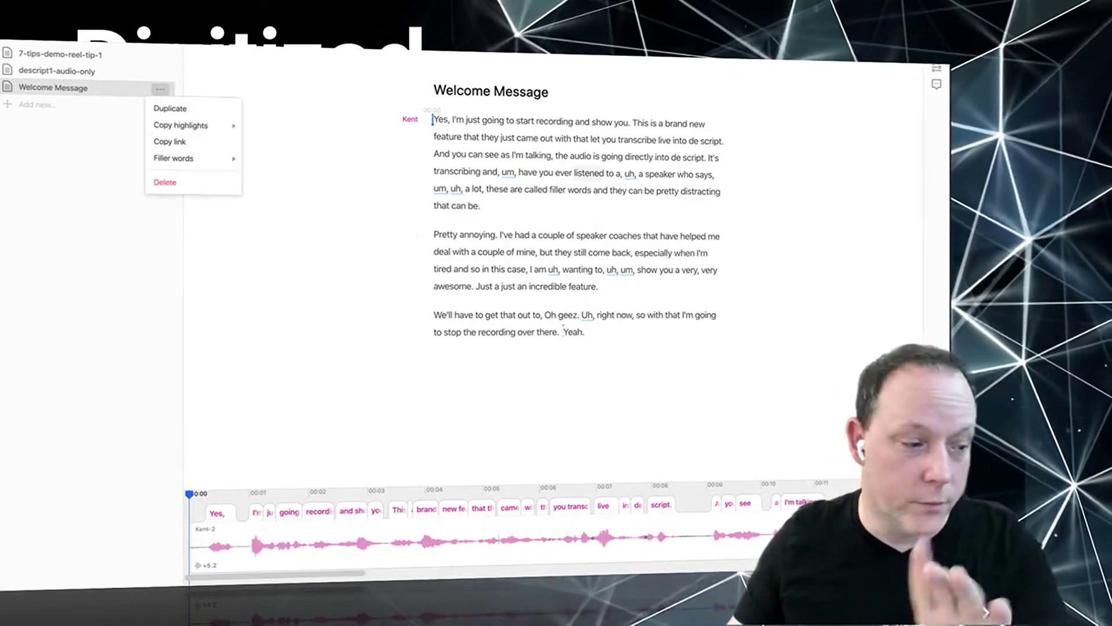
left_click(449, 172)
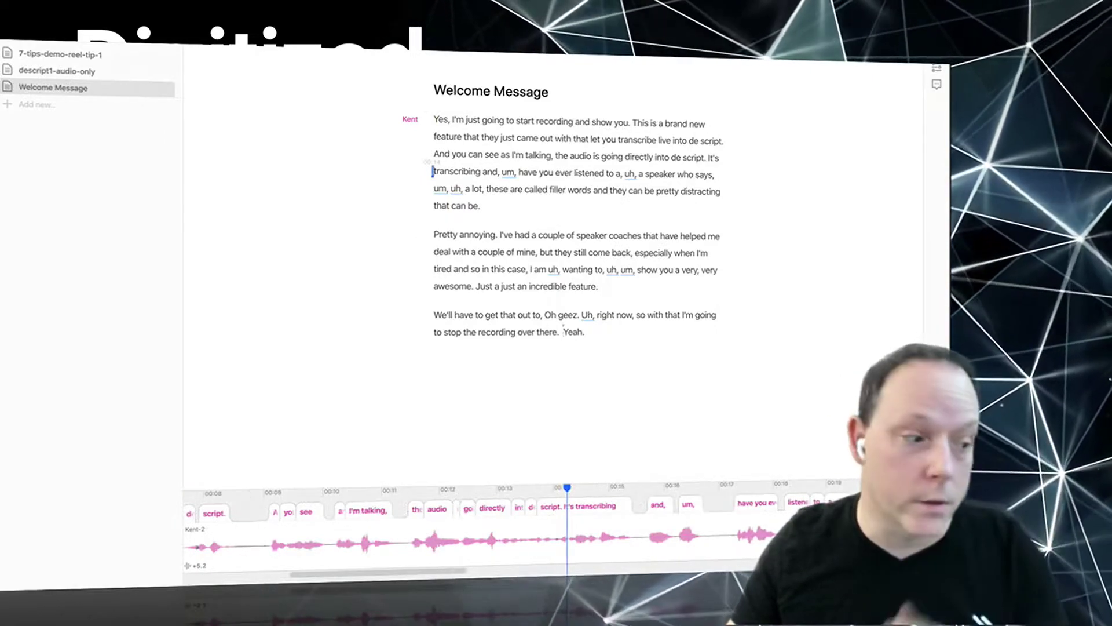
key("space")
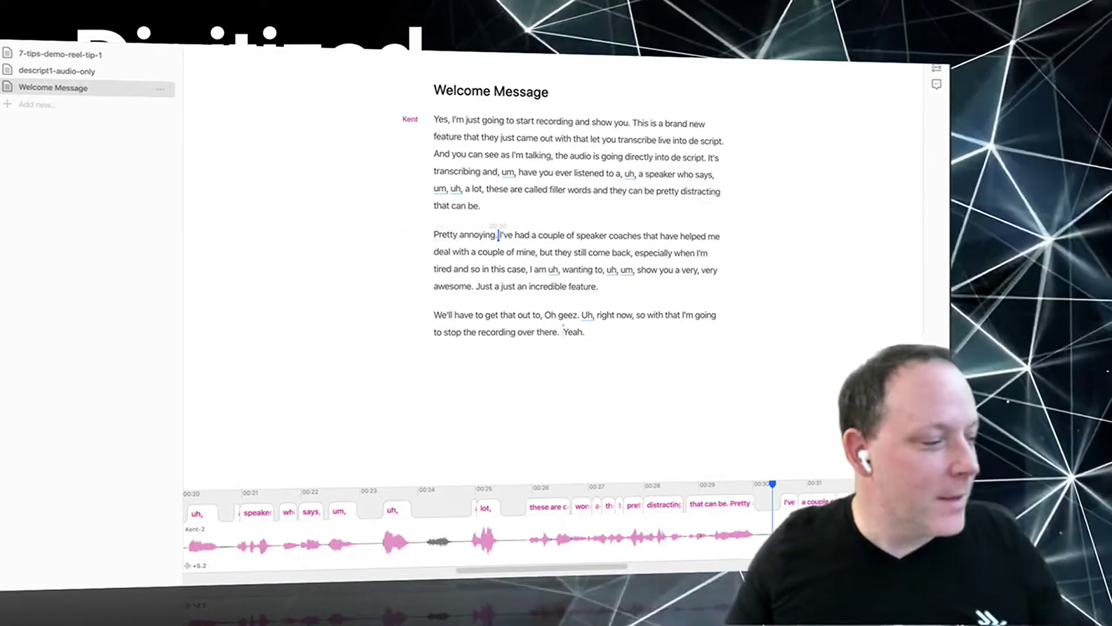
Delete all filler words from the Welcome Message composition.
left_click(160, 89)
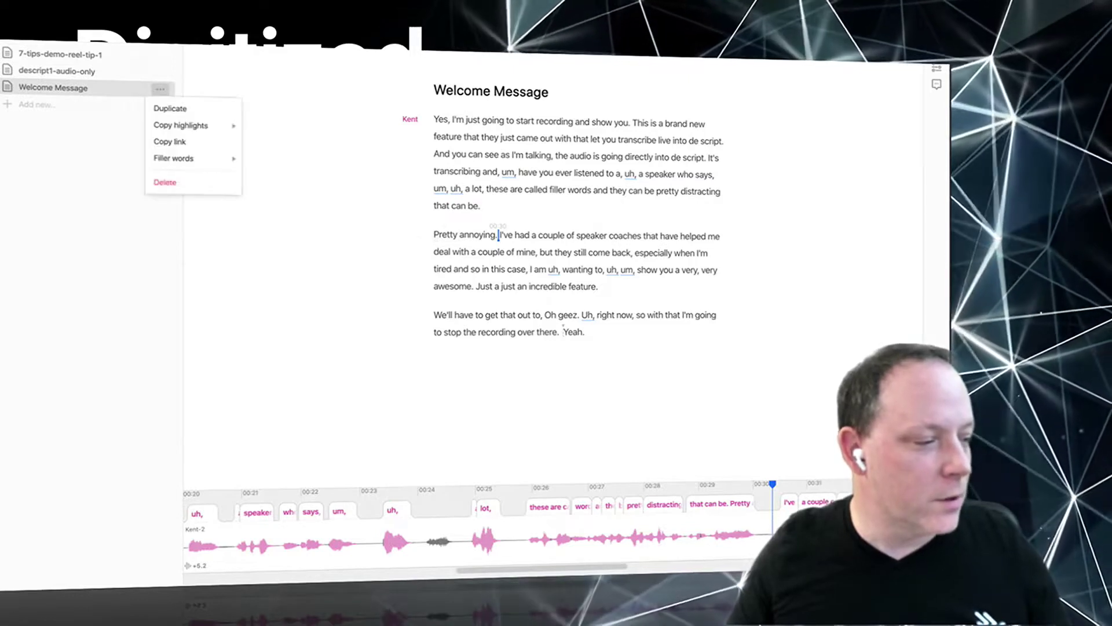
mouse_move(174, 158)
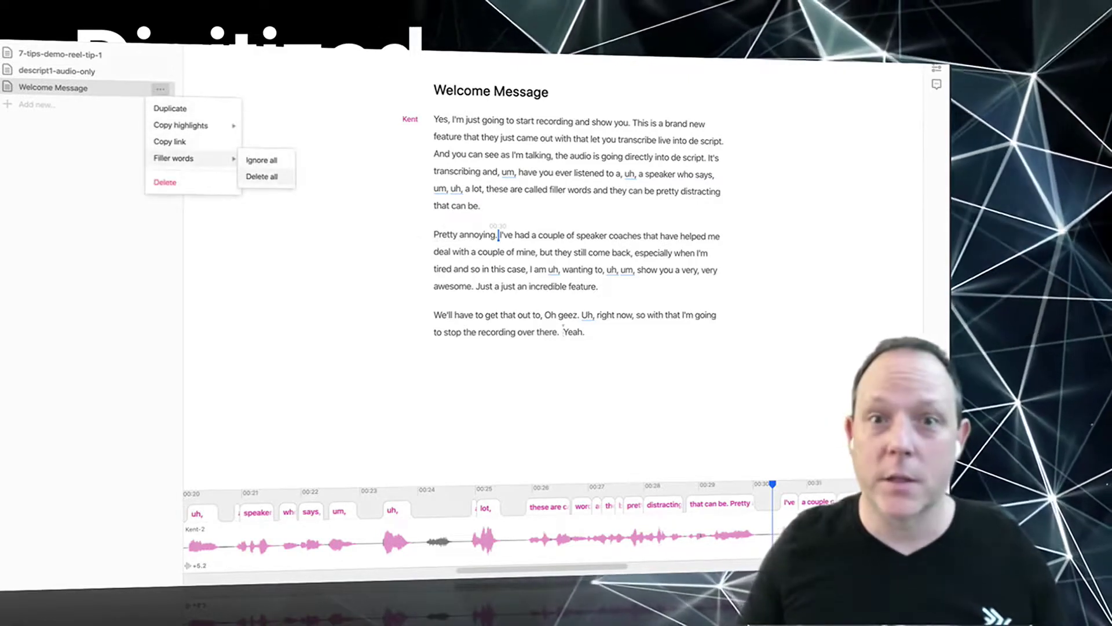
left_click(262, 176)
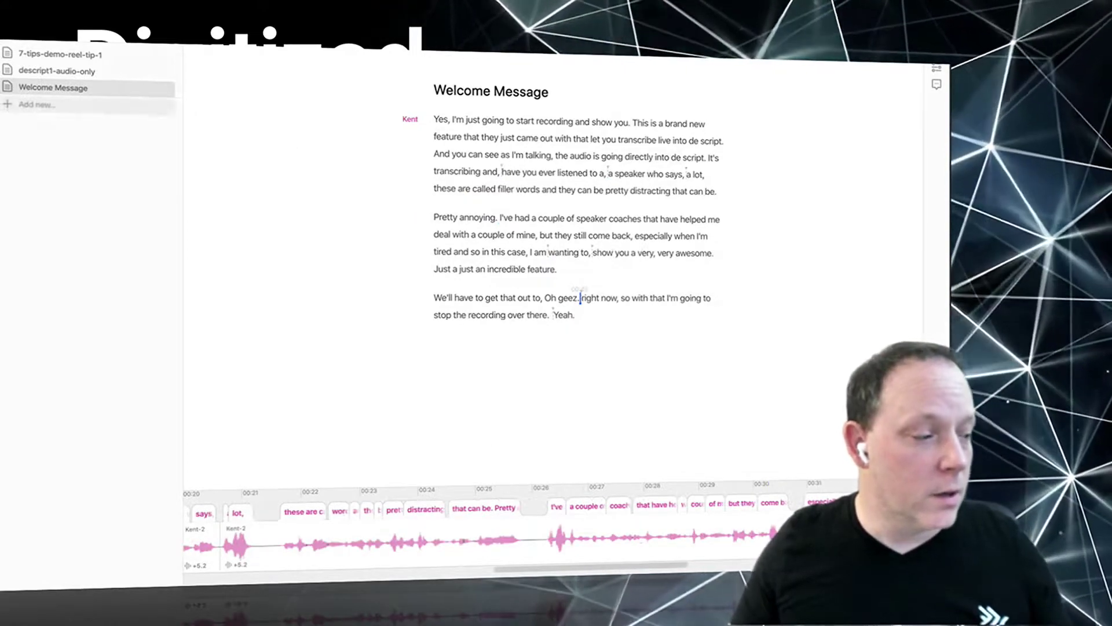
Undo the deletion of all filler words.
left_click(105, 1)
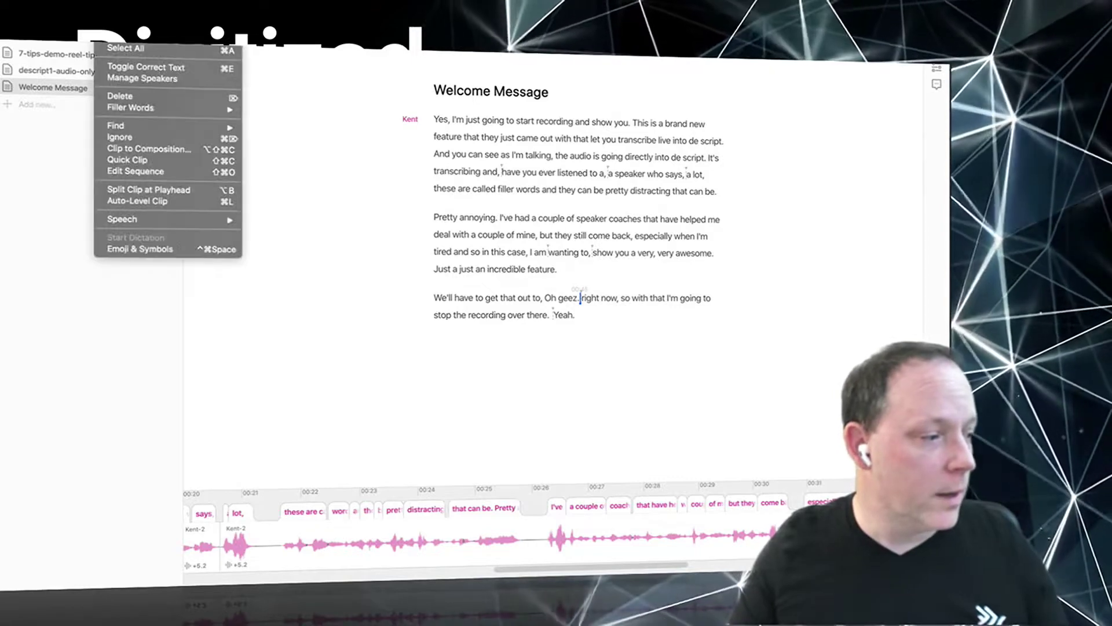
key("Escape")
key("super+z")
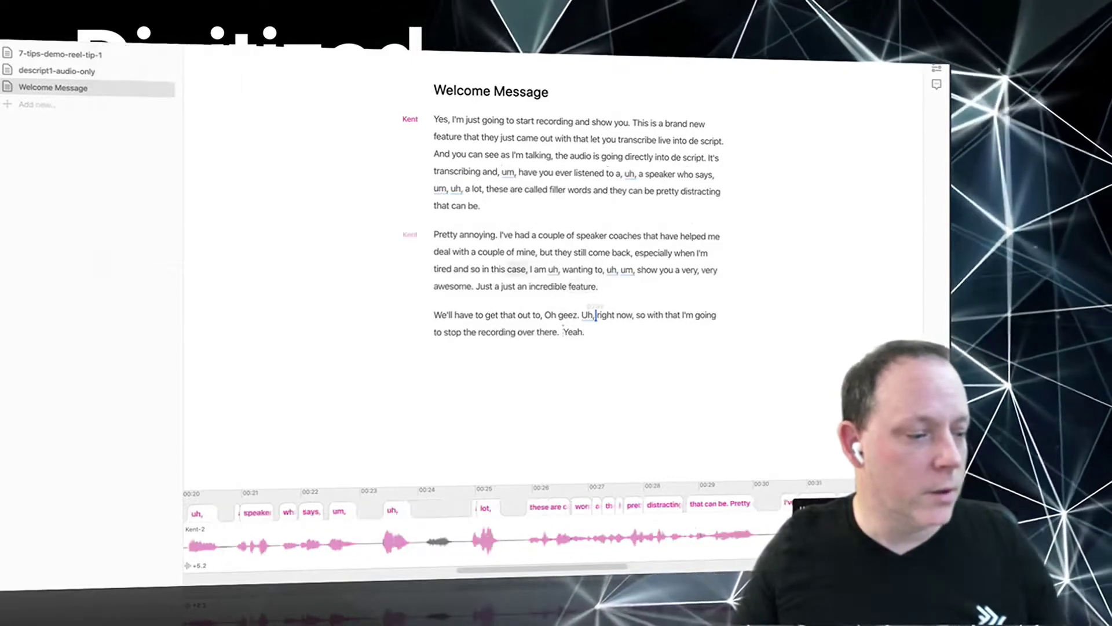
Play the second paragraph from "I am uh, wanting to" to hear the filler words.
left_click(530, 270)
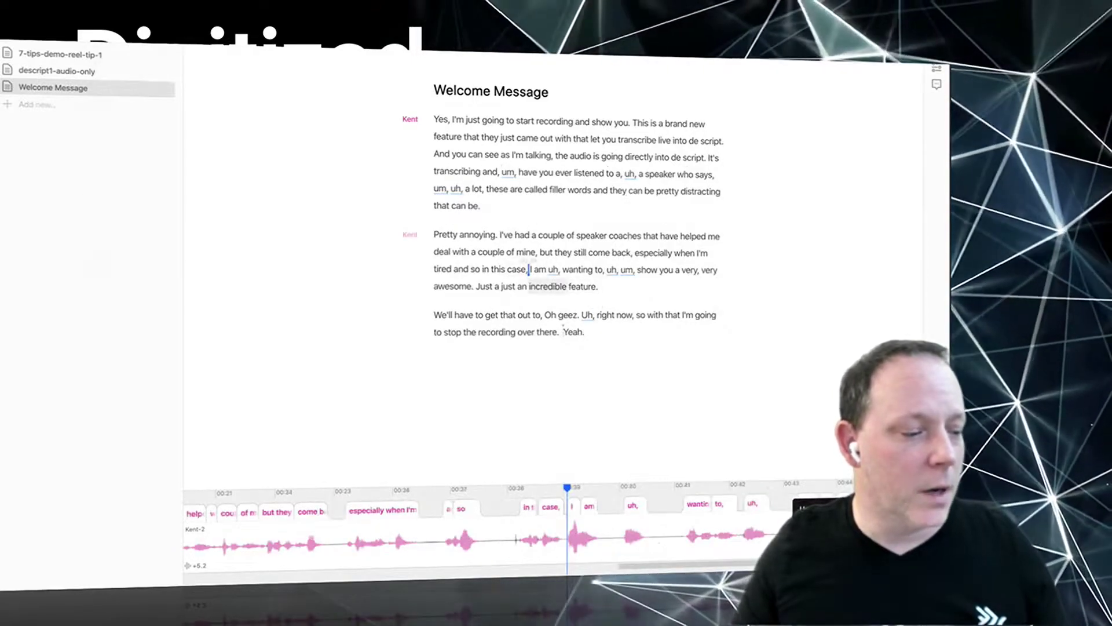
key("space")
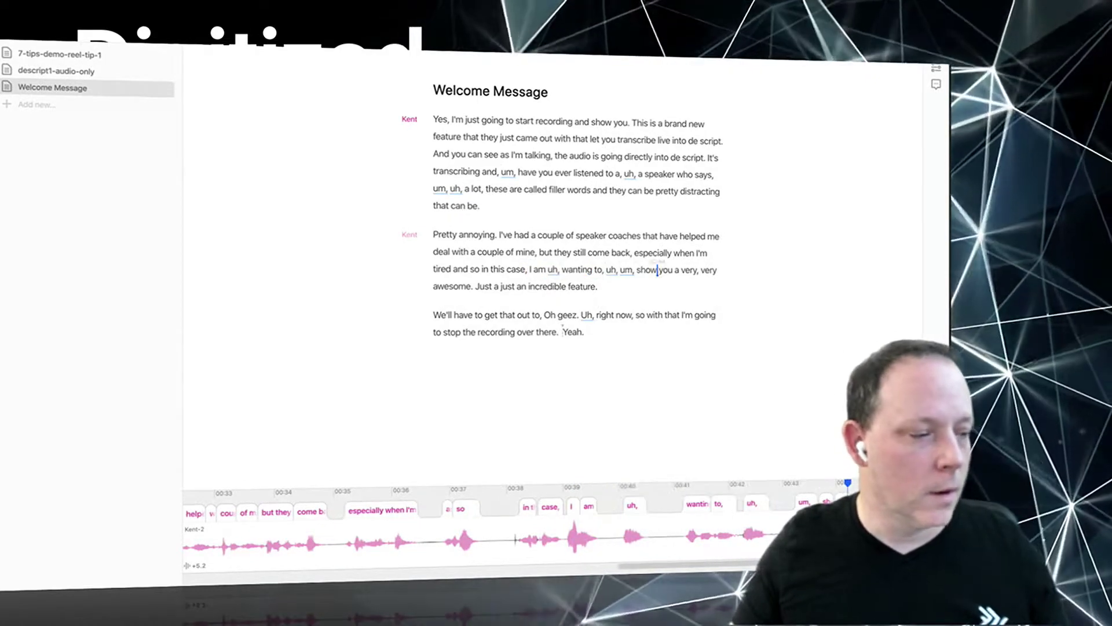
key("space")
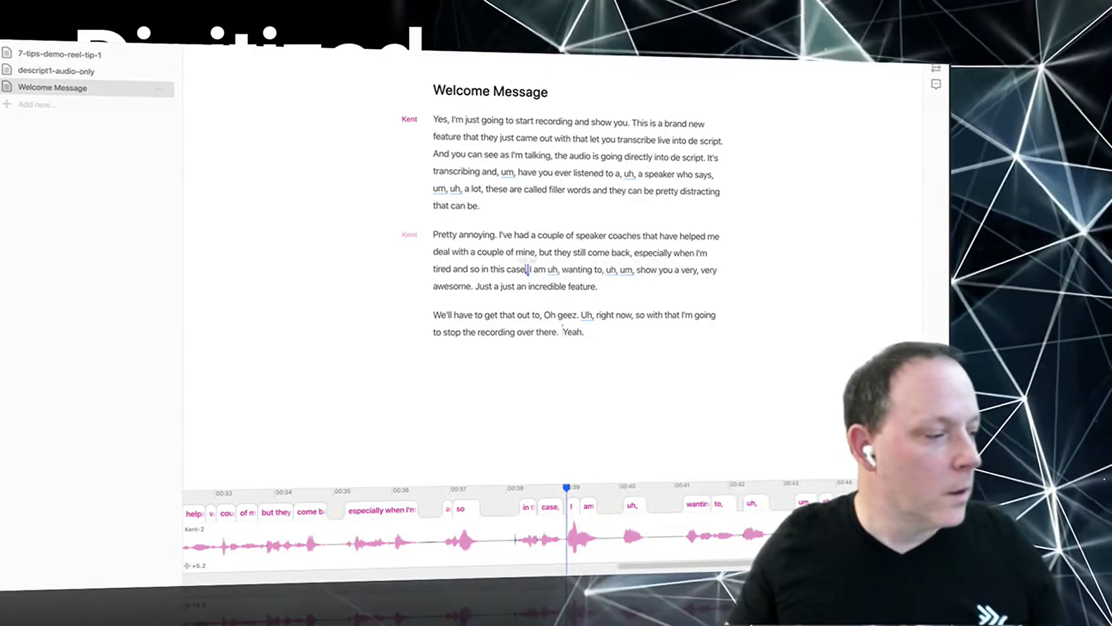
left_click(159, 88)
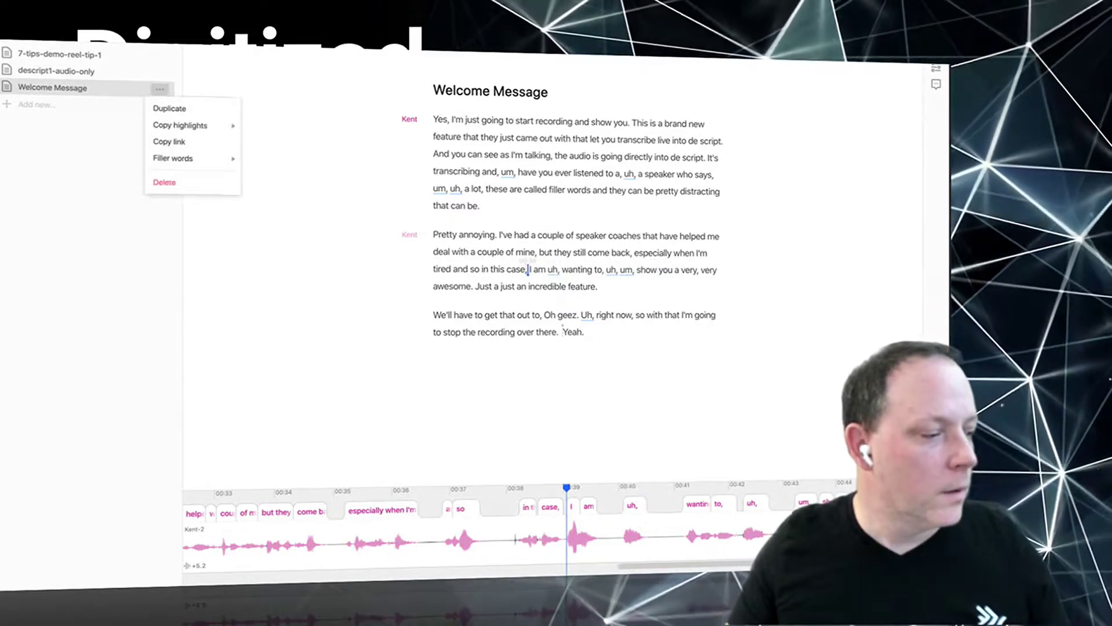
left_click(456, 172)
Delete the entire first paragraph and the phrase "Pretty annoying." so the transcript starts with "I've had a couple".
left_click_drag(481, 207, 432, 120)
key("BackSpace")
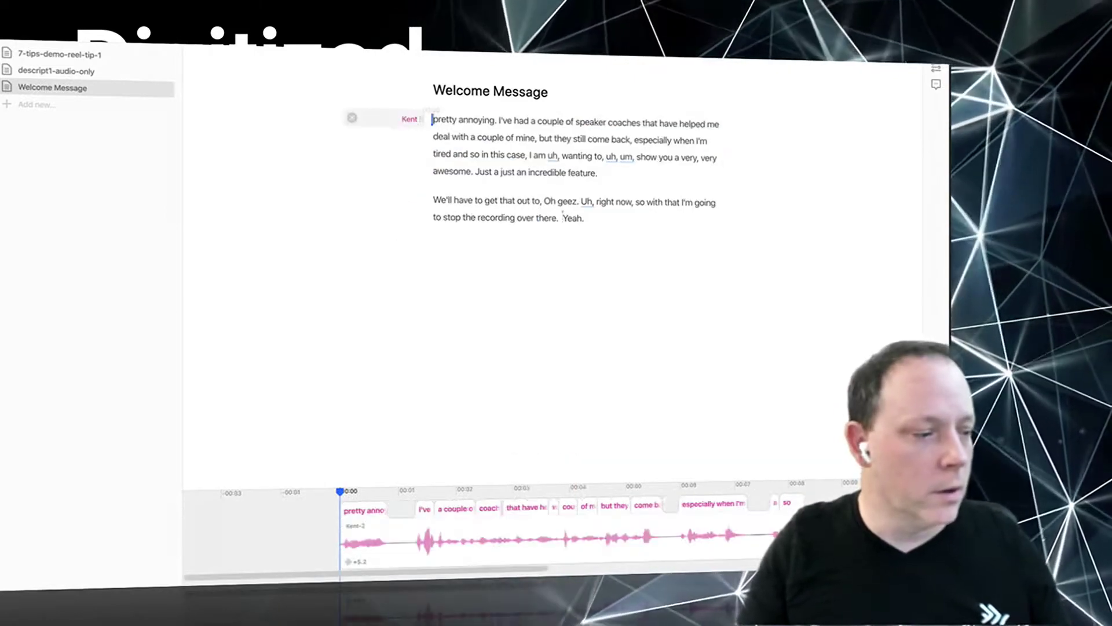
left_click(499, 120, "shift")
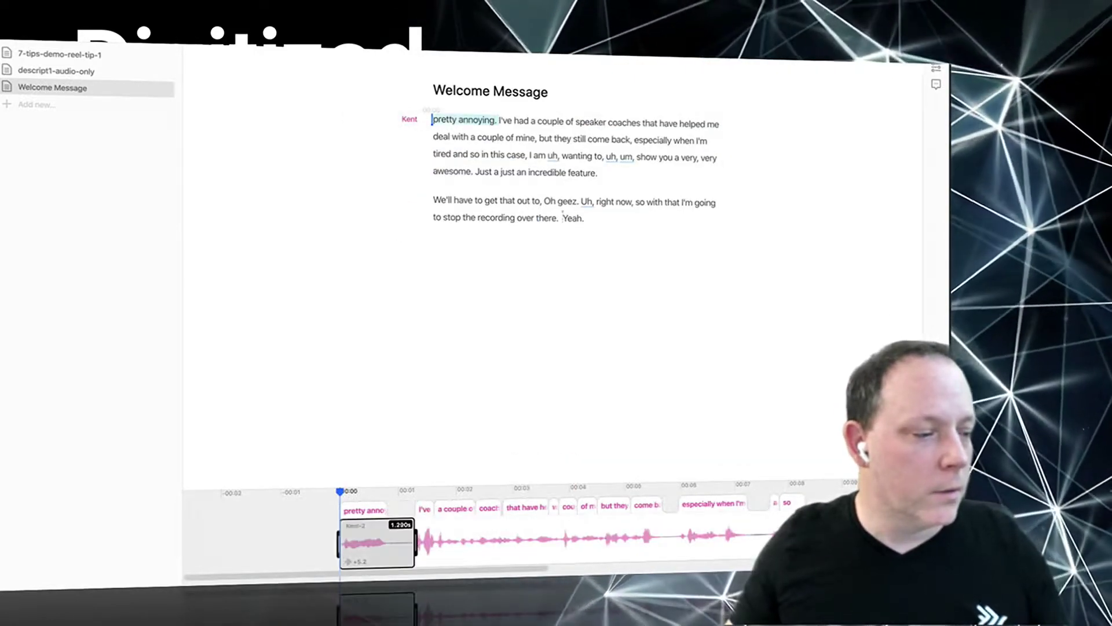
key("BackSpace")
Play the shortened composition from its start, and replay it from "I am uh".
key("space")
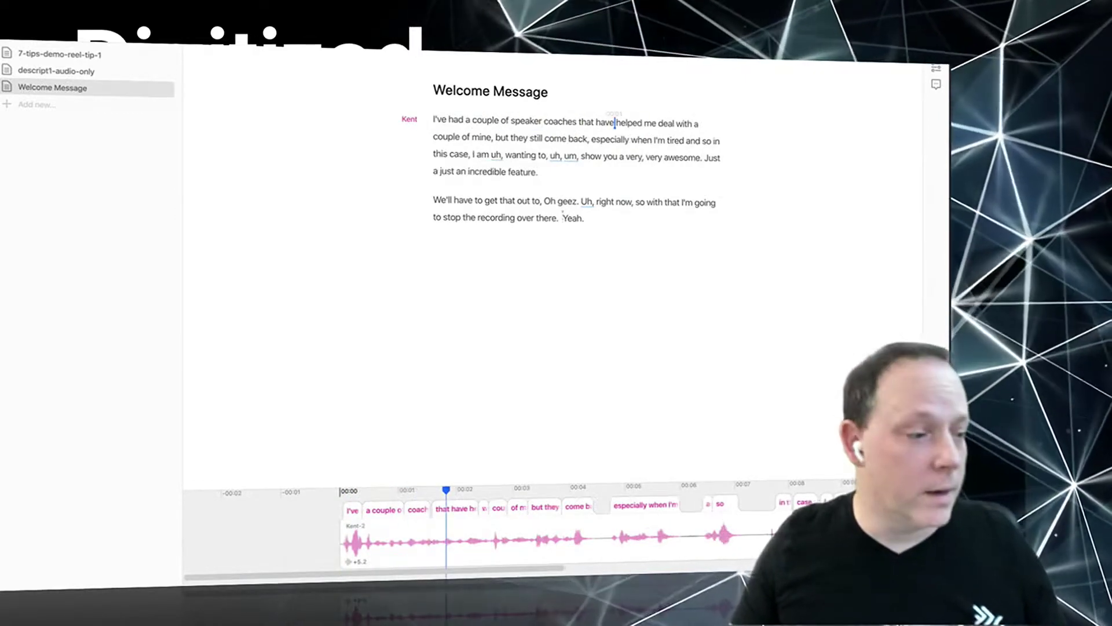
left_click(471, 155)
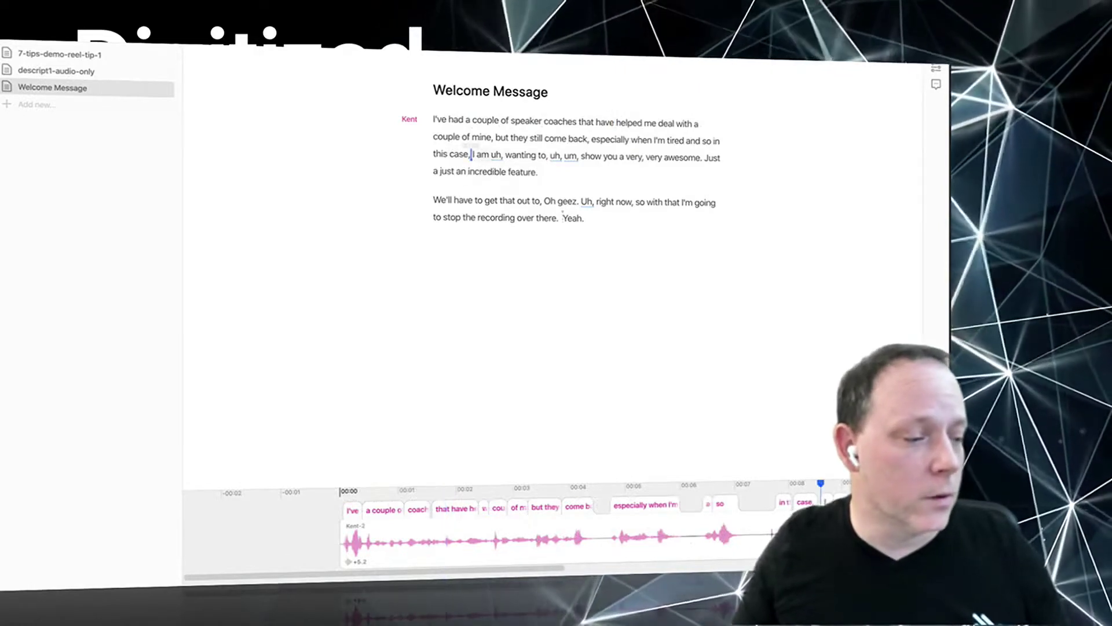
key("space")
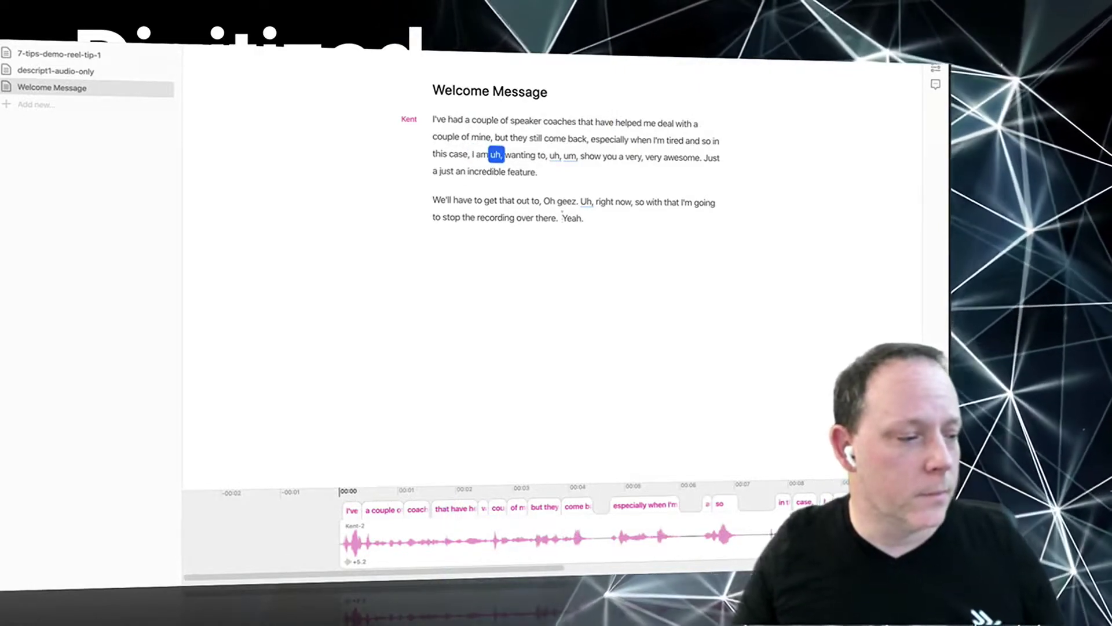
key("space")
Delete all filler words remaining in the shortened Welcome Message composition.
left_click(160, 89)
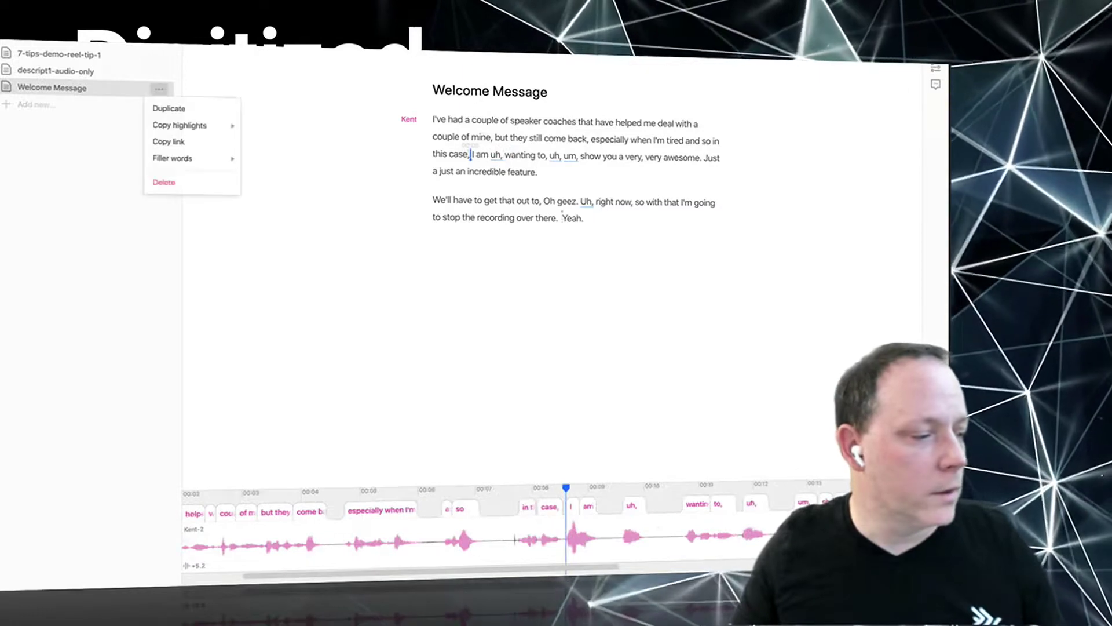
mouse_move(180, 126)
mouse_move(186, 158)
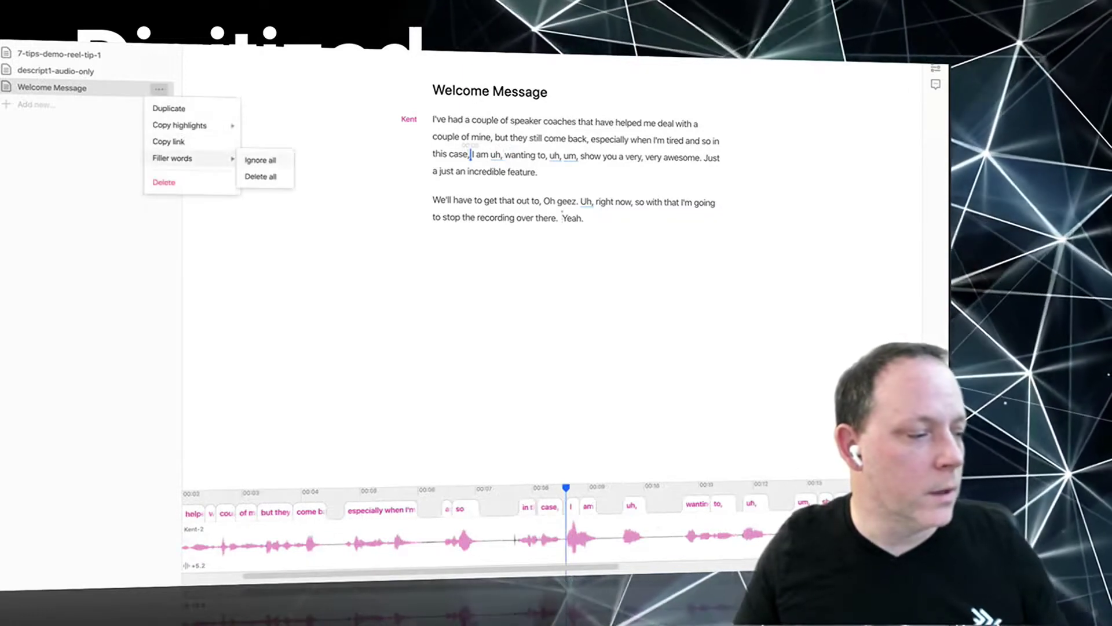
left_click(260, 176)
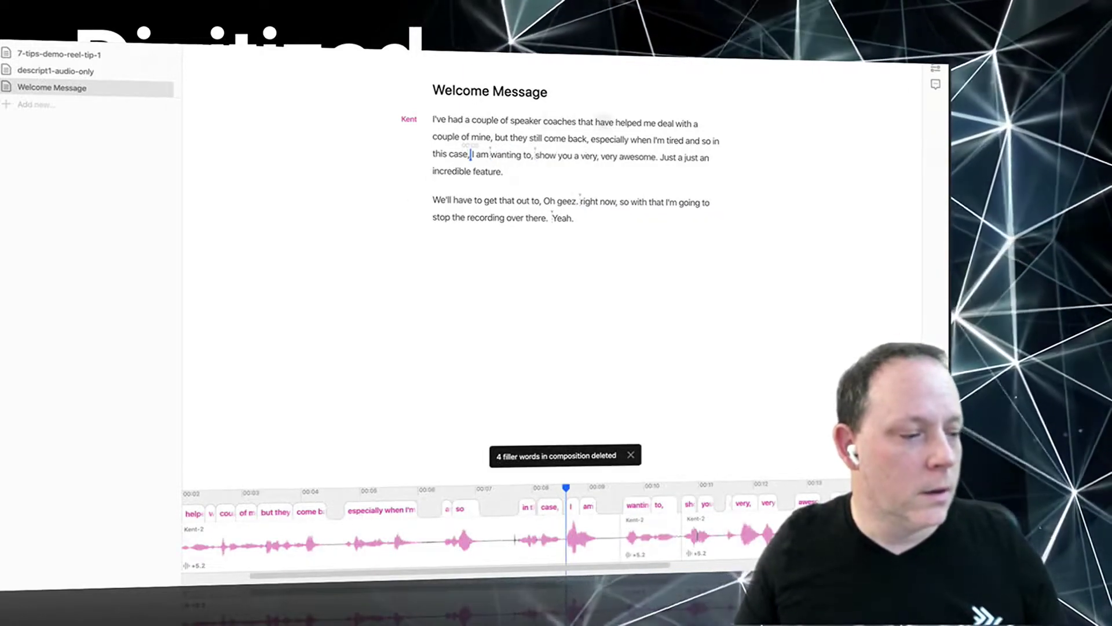
Play the edited audio from "in this case" to check how the filler-word cuts sound.
left_click(711, 141)
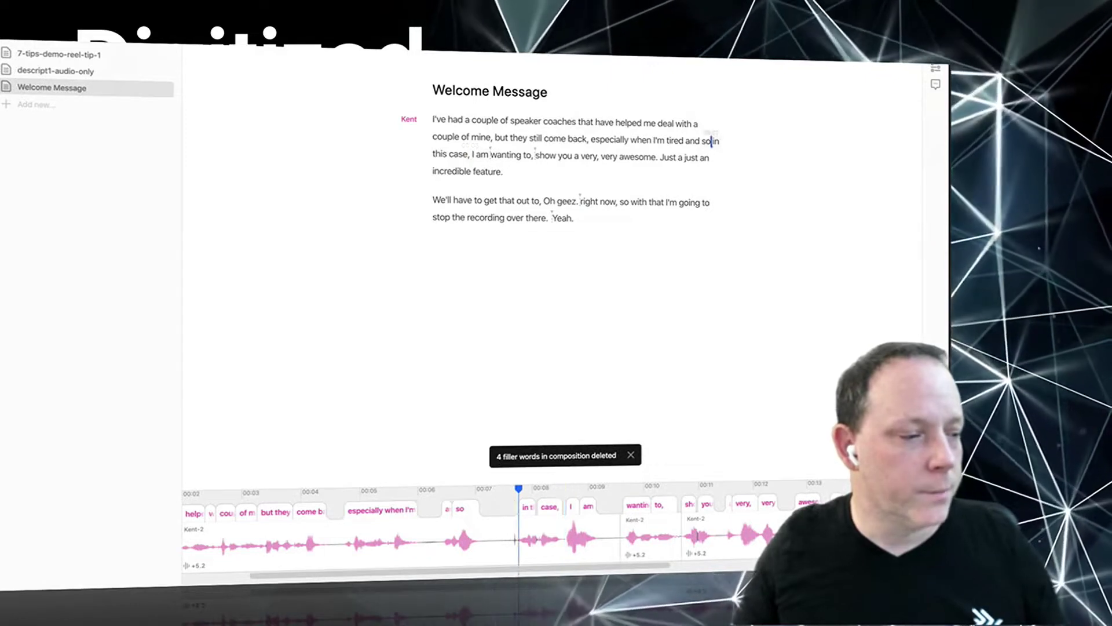
key("space")
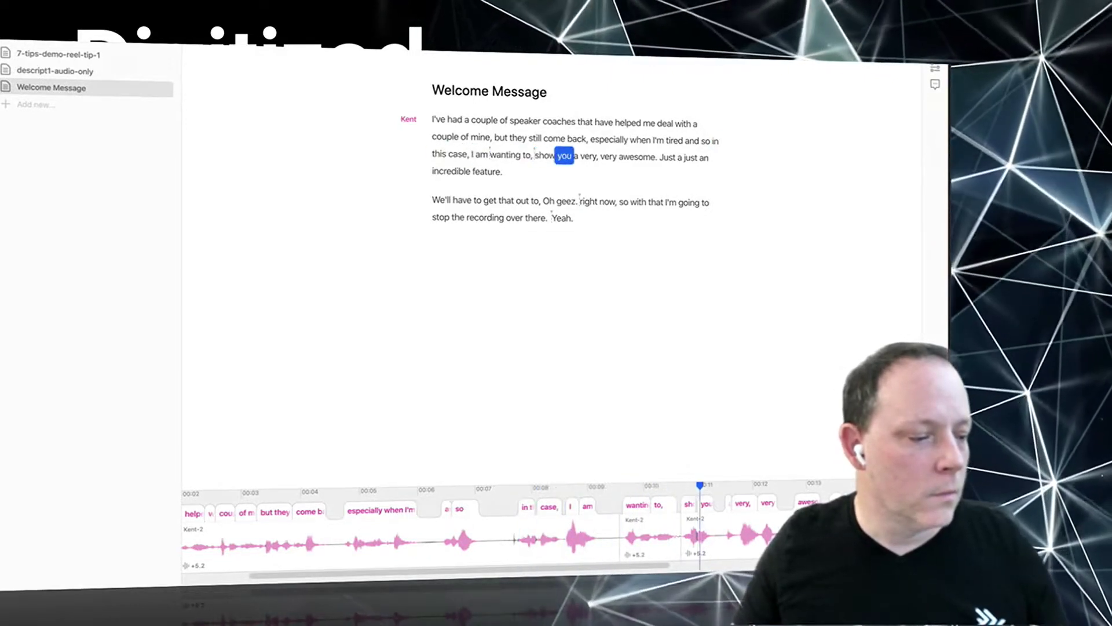
key("space")
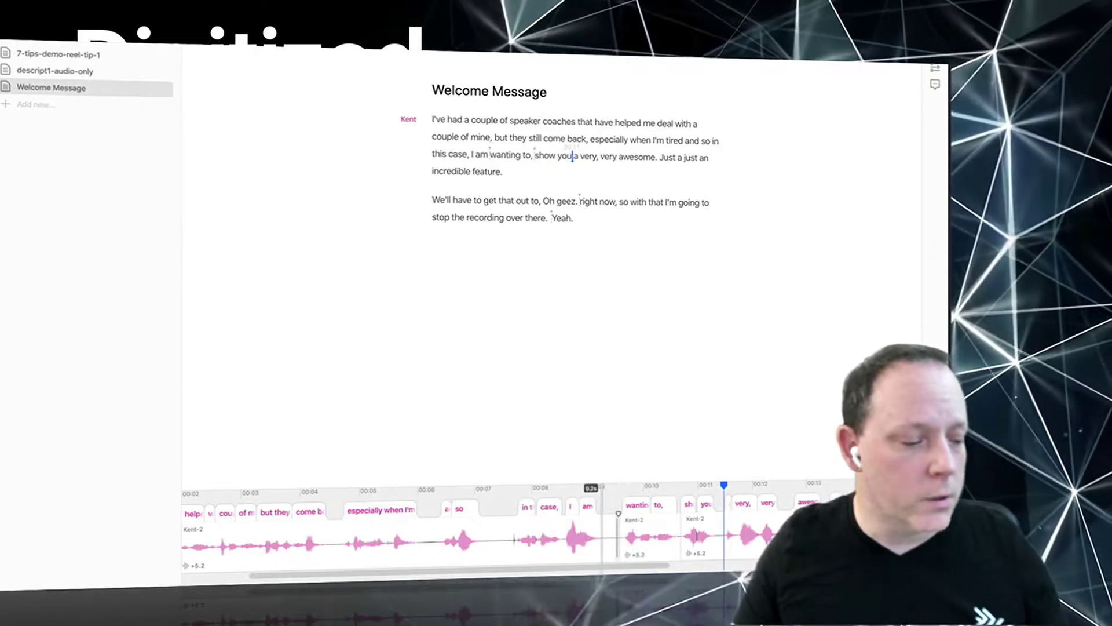
Cut the silent gap in the audio between "am" and "wanting", and play it back from "case".
left_click_drag(601, 539, 618, 538)
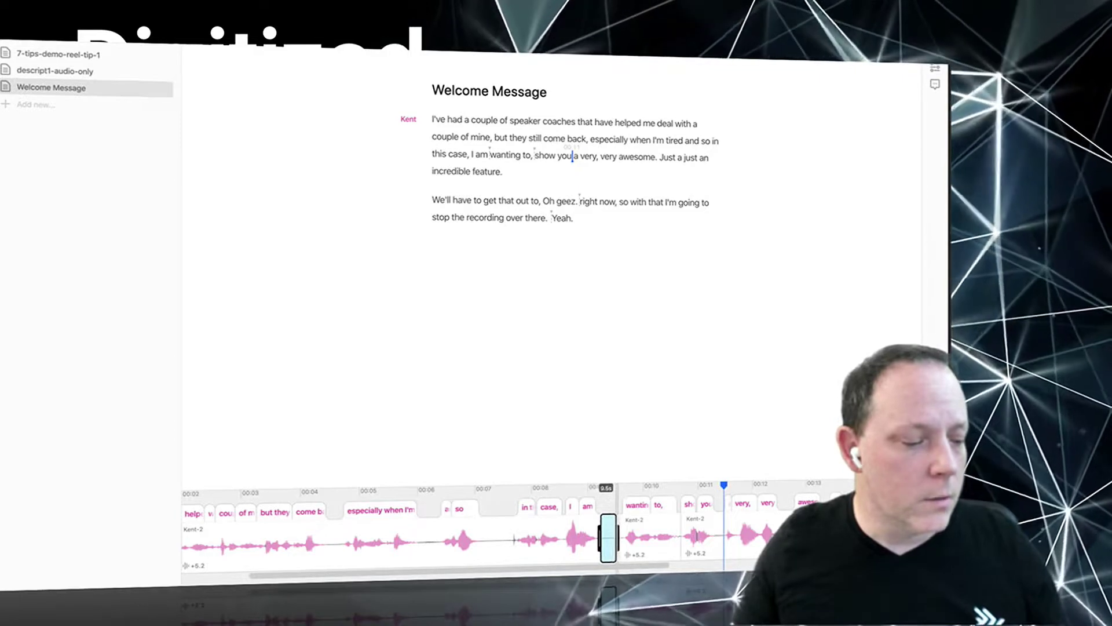
key("BackSpace")
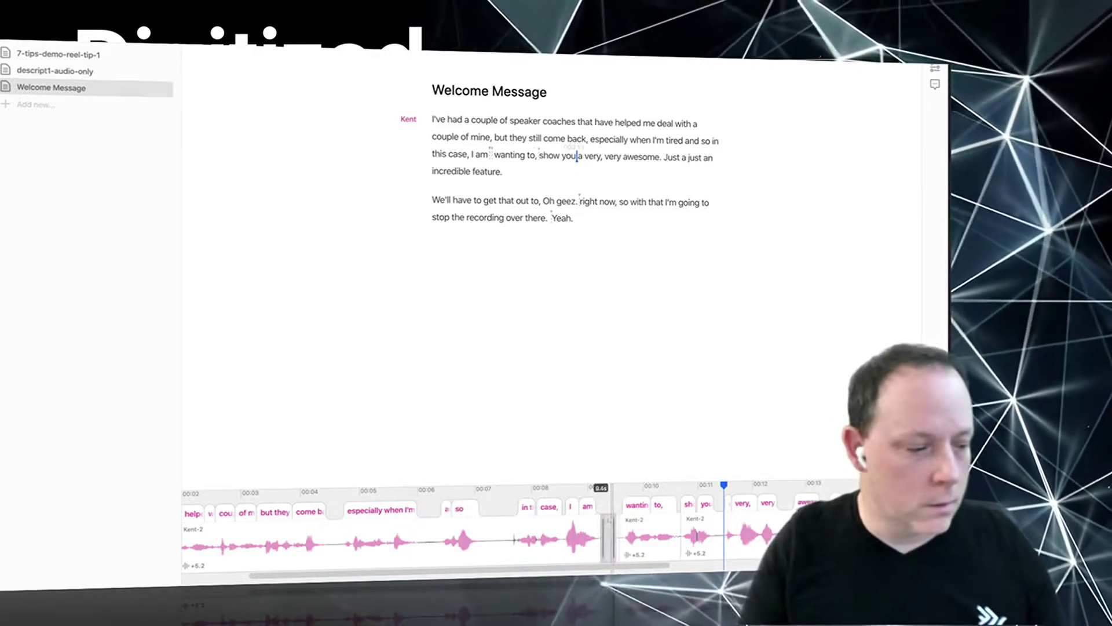
left_click(450, 154)
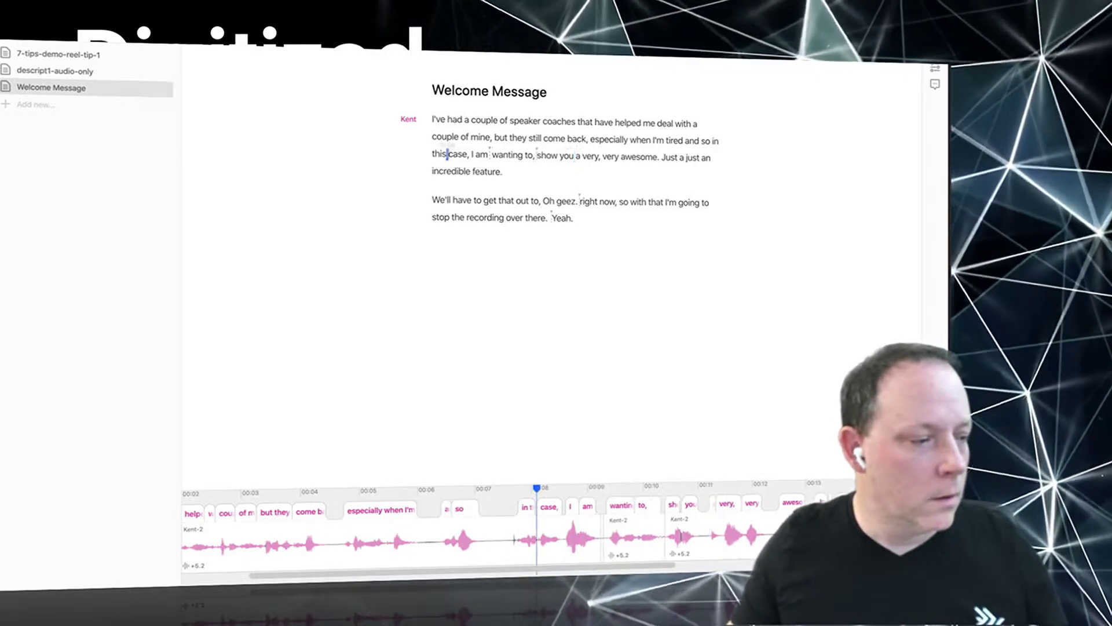
key("space")
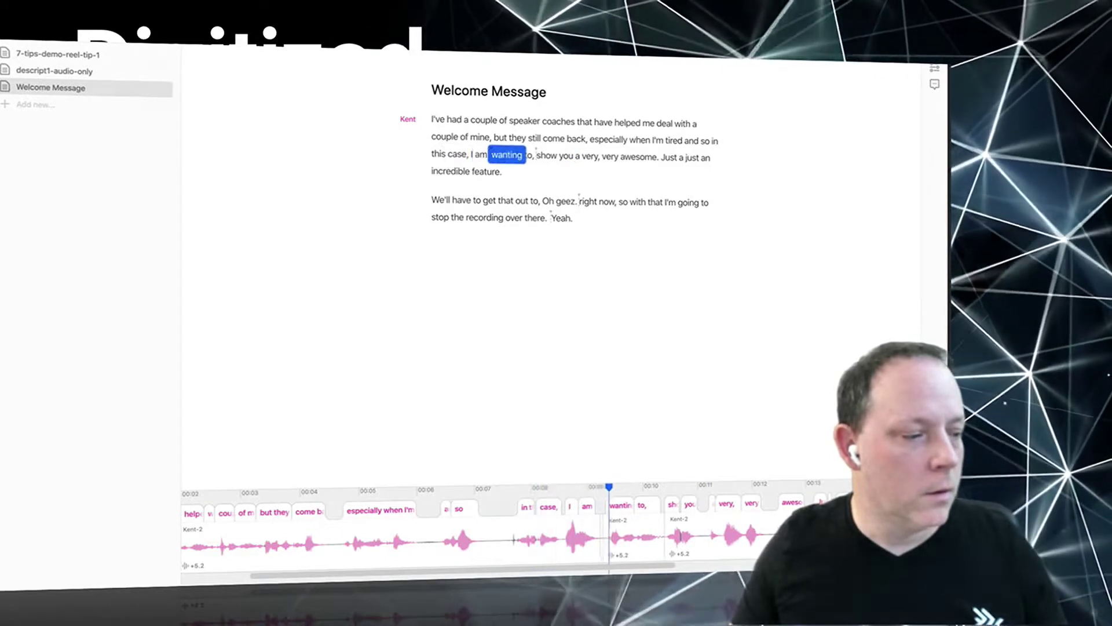
key("space")
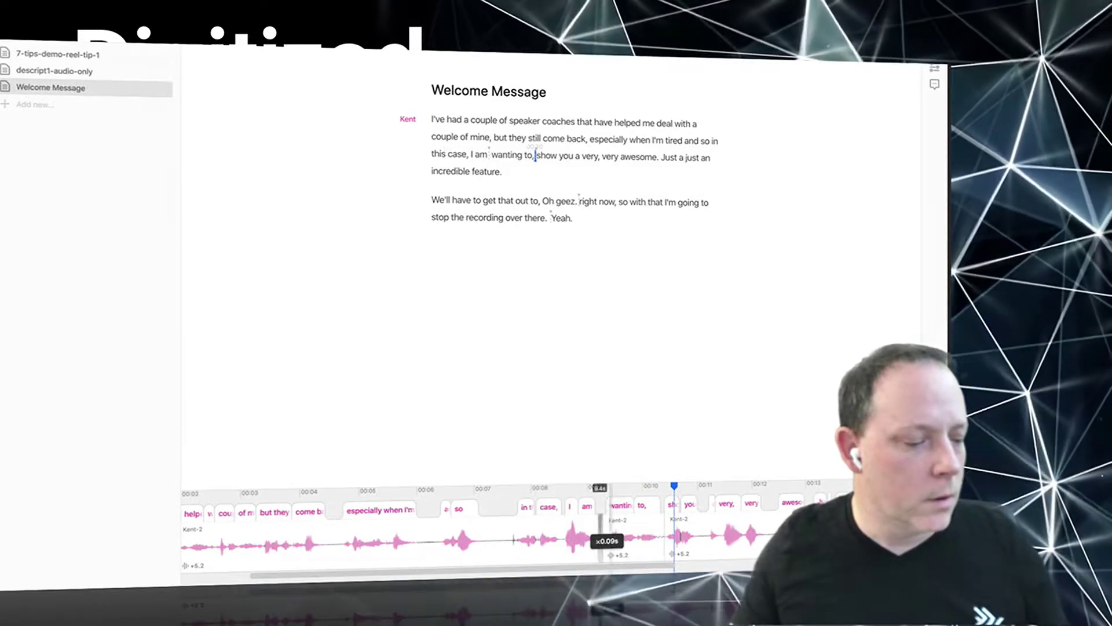
Cut another 0.184 s of silence between "am" and "wanting" across the clip boundary, and replay from "case".
left_click(604, 520)
left_click(600, 518)
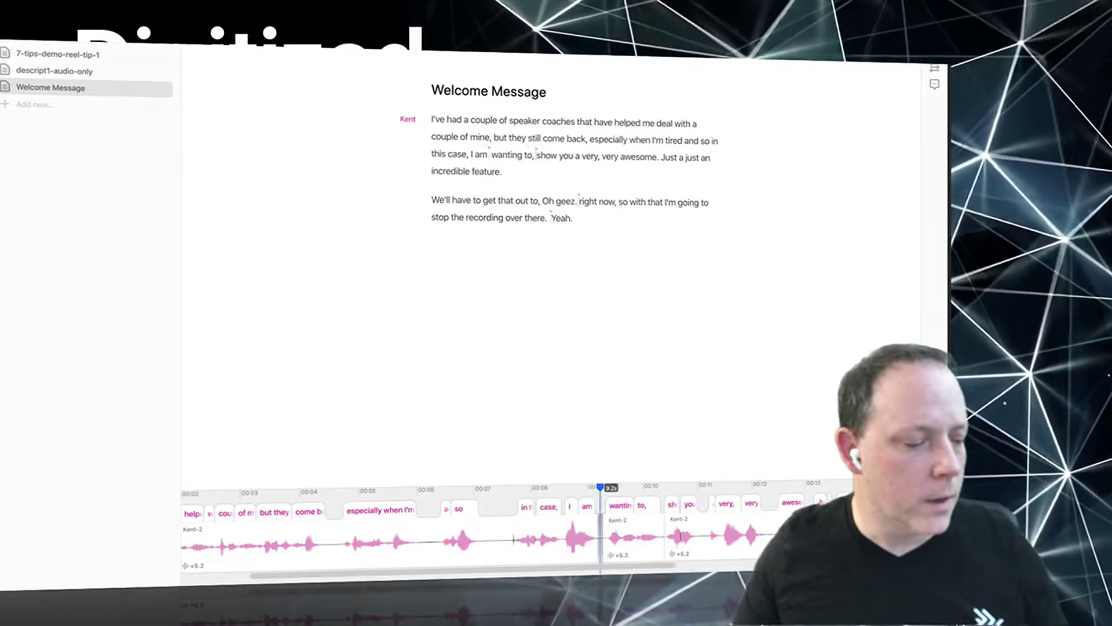
left_click_drag(601, 513, 602, 515)
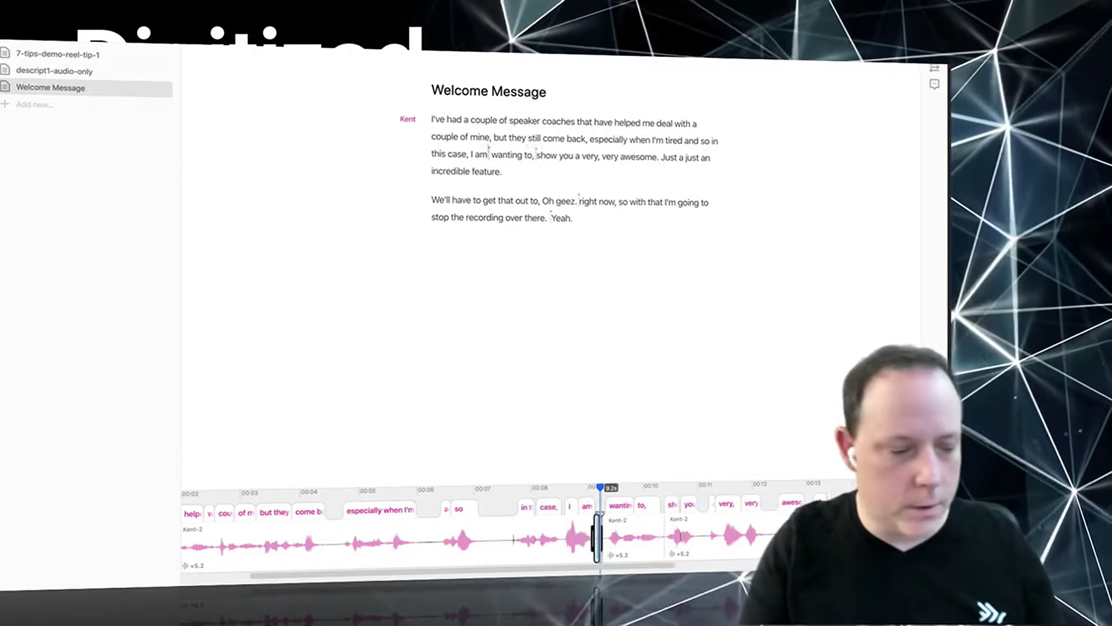
scroll(601, 516, "up", 5)
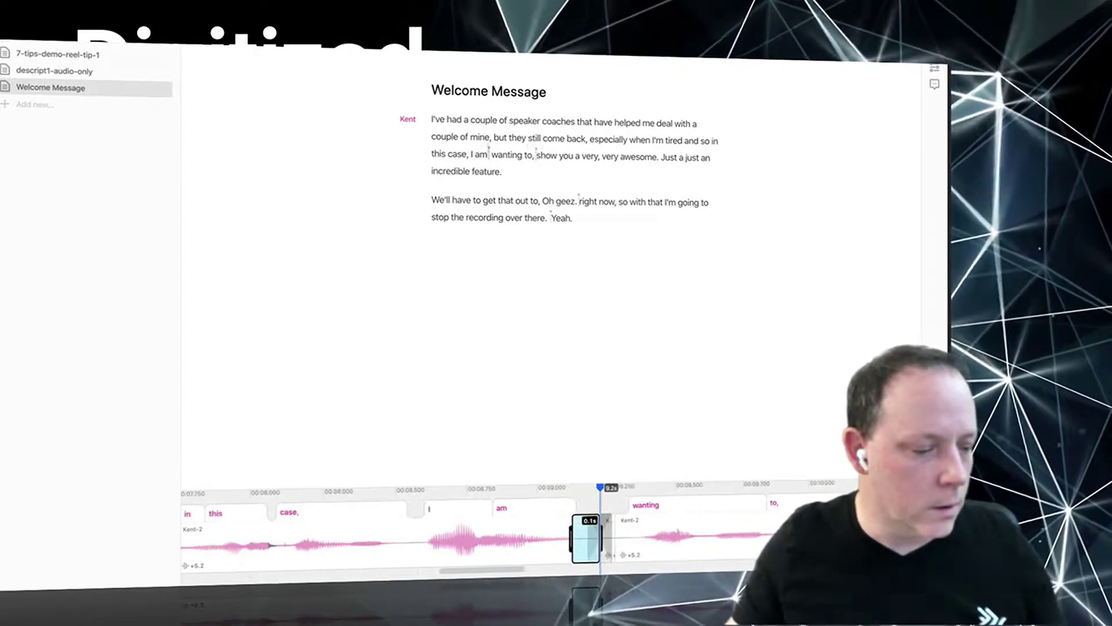
left_click_drag(602, 538, 624, 536)
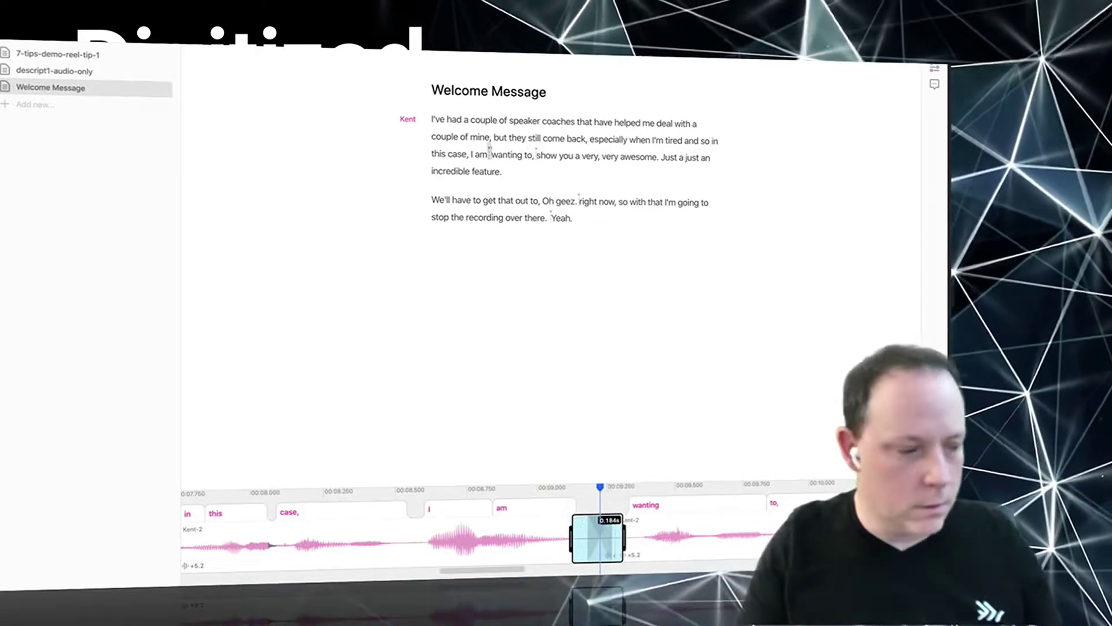
key("Delete")
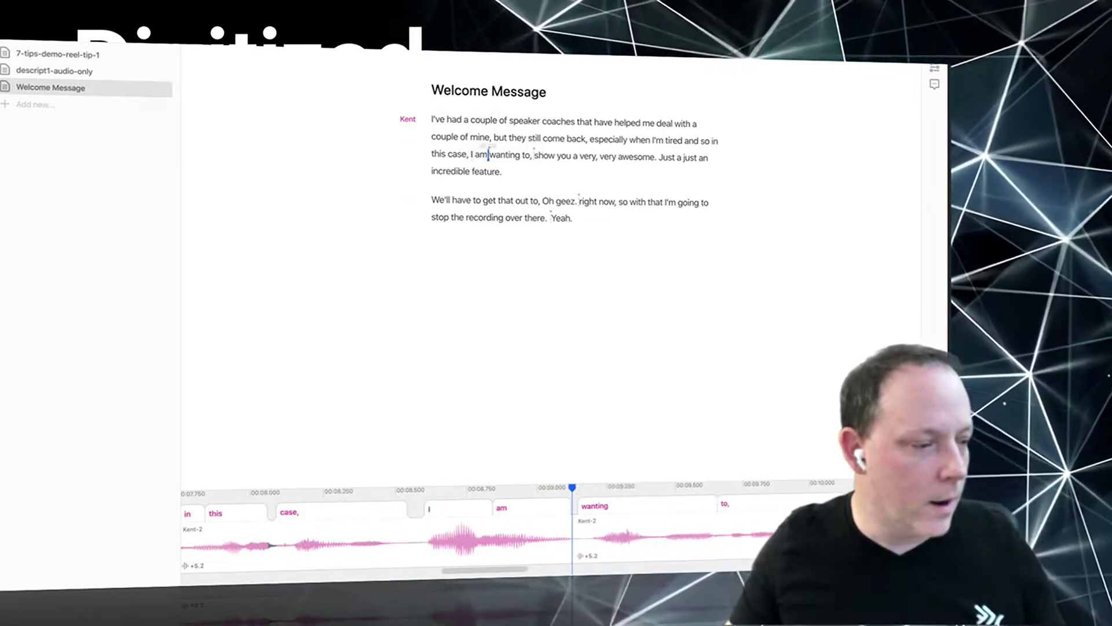
left_click(446, 154)
key("space")
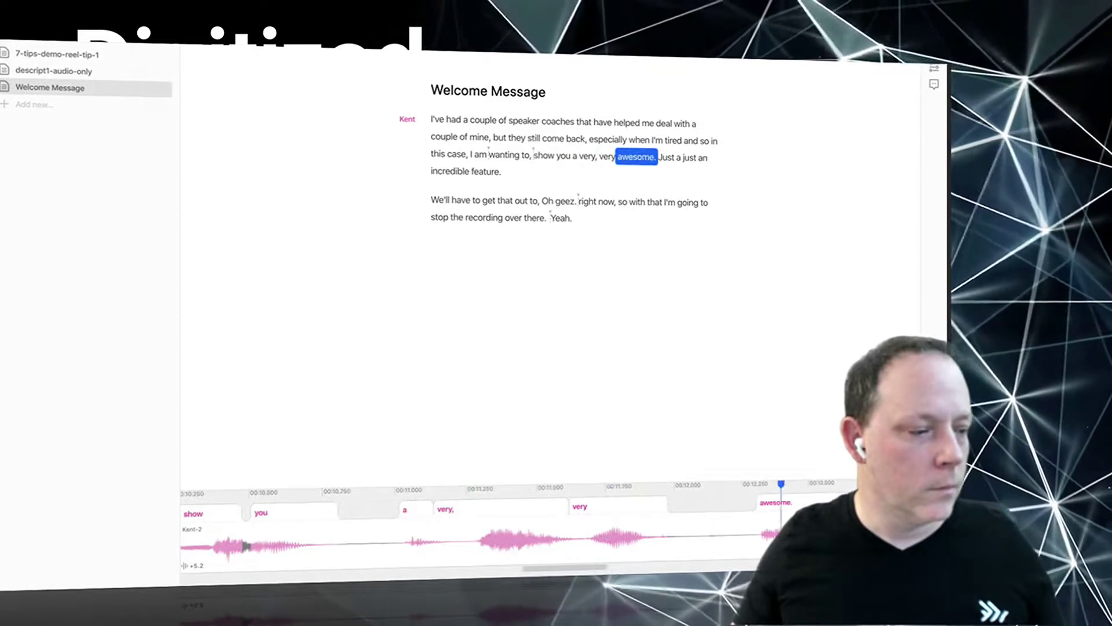
Delete the repeated "very," before "very awesome", then the words "Just a just" and the full stop before "an incredible feature".
key("space")
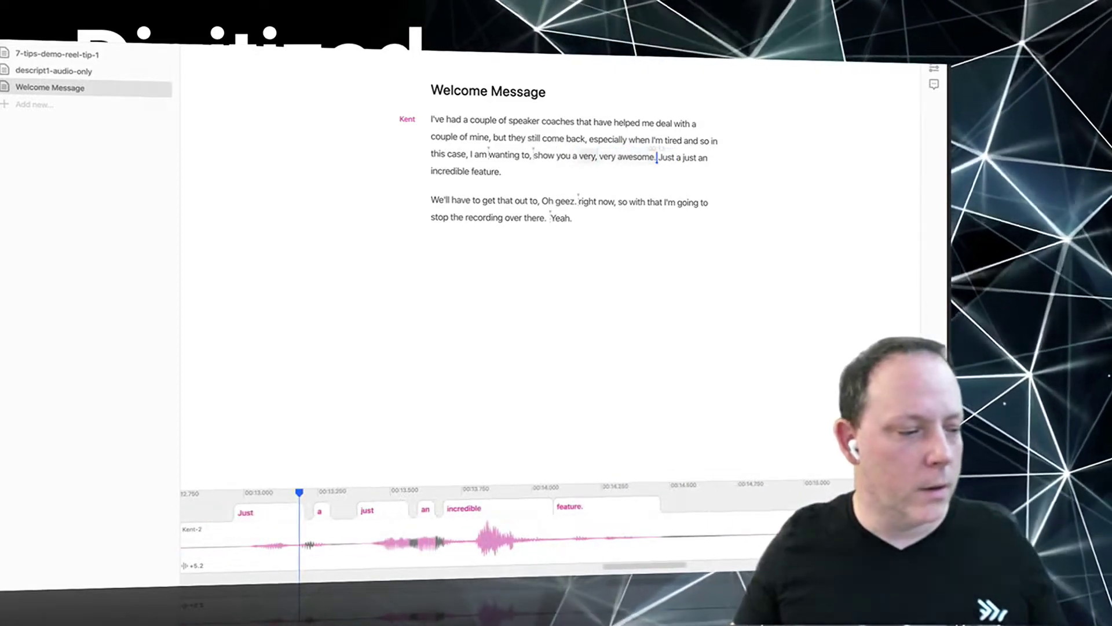
double_click(588, 155)
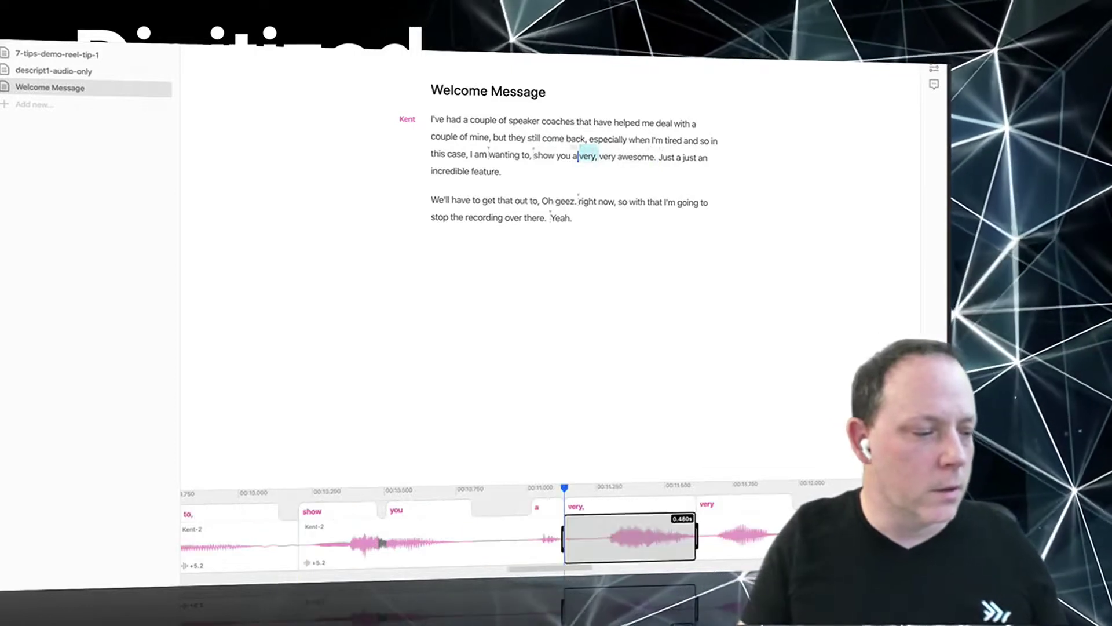
key("BackSpace")
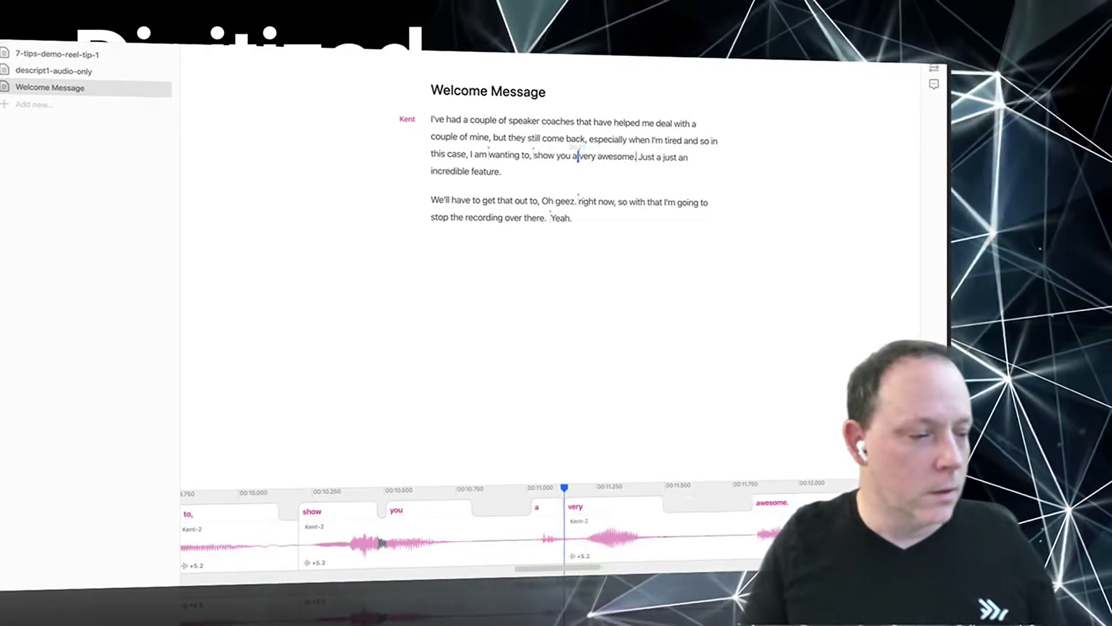
left_click_drag(637, 156, 678, 157)
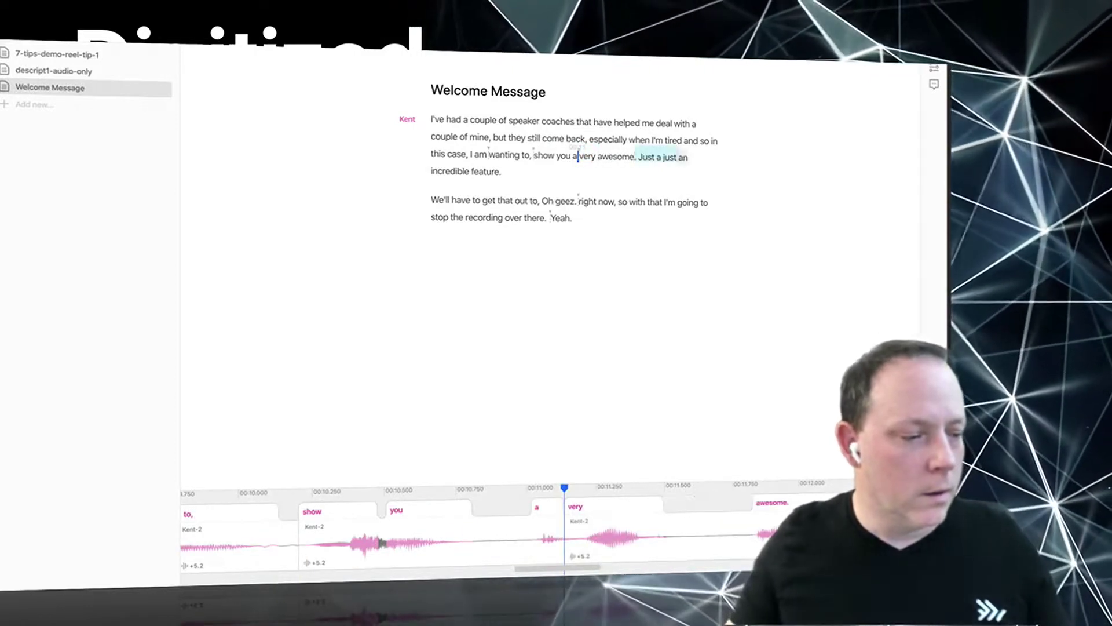
key("BackSpace")
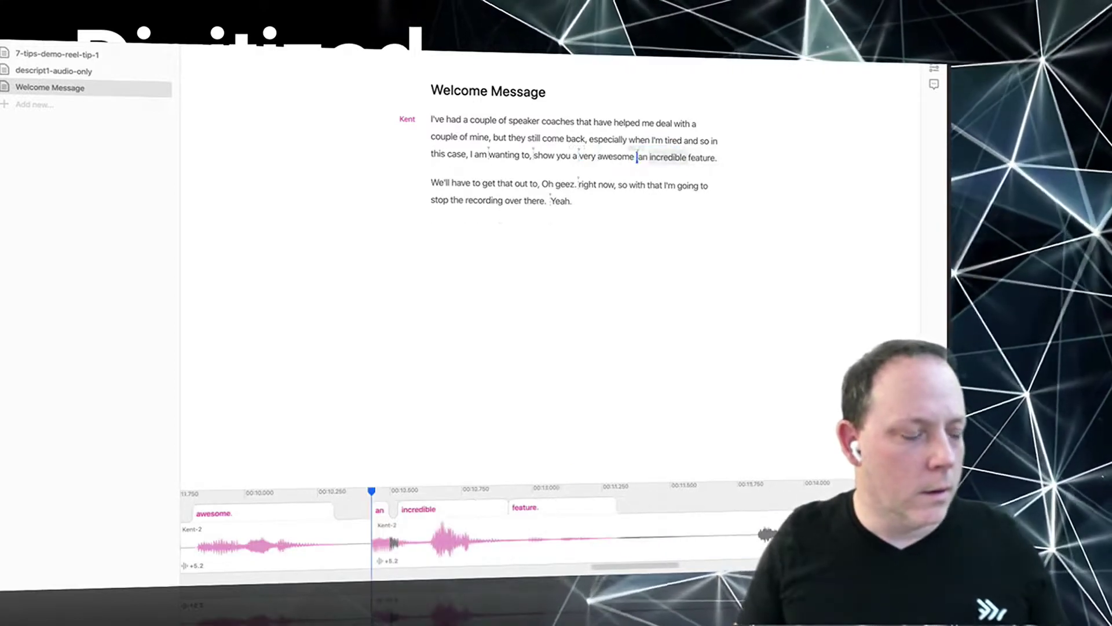
key("BackSpace")
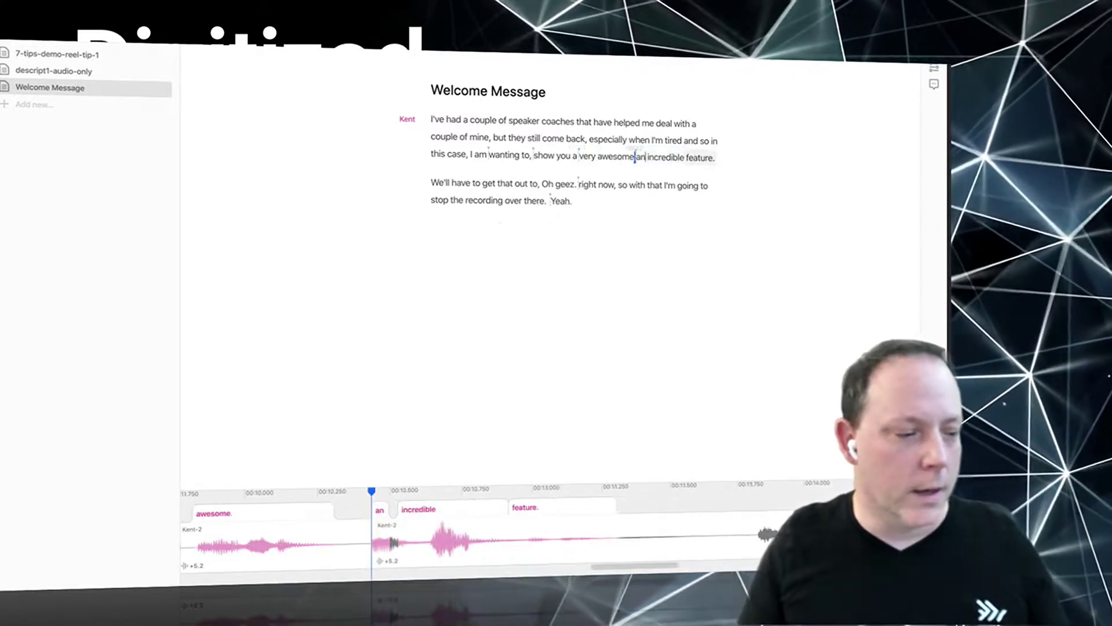
Play the shortened sentence from "case" and listen to the gap between "feature." and "We'll".
left_click(448, 155)
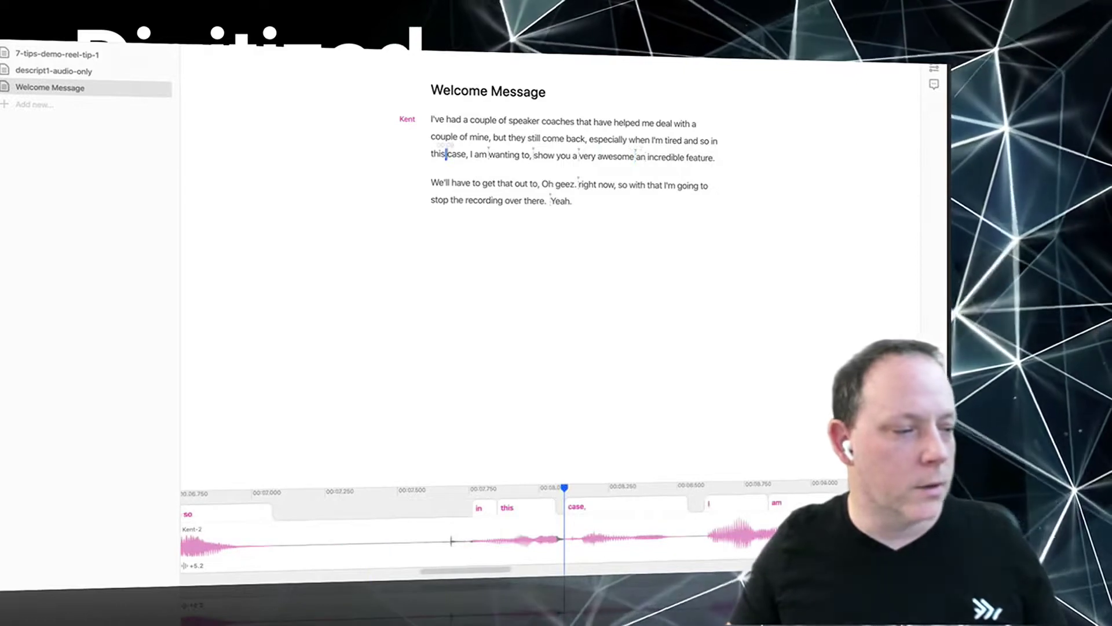
key("space")
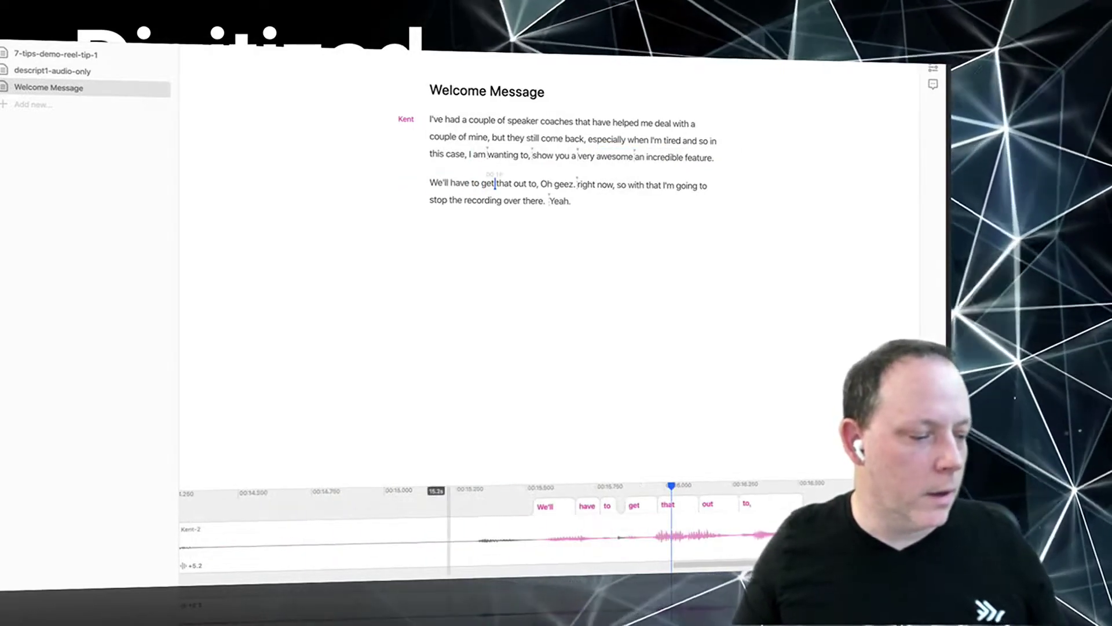
left_click(357, 491)
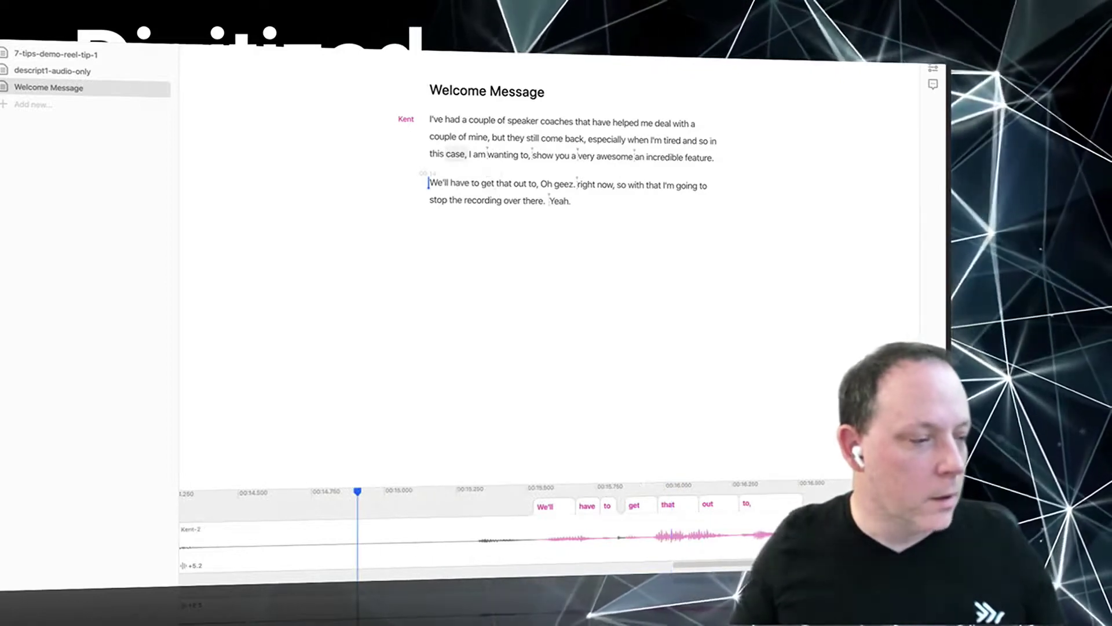
key("space")
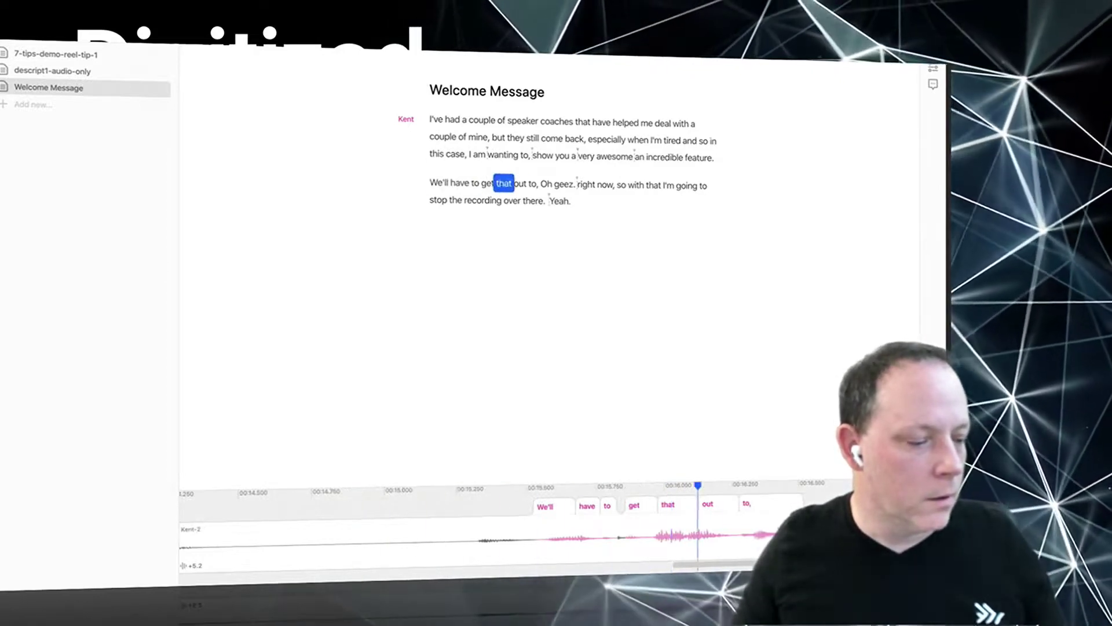
key("space")
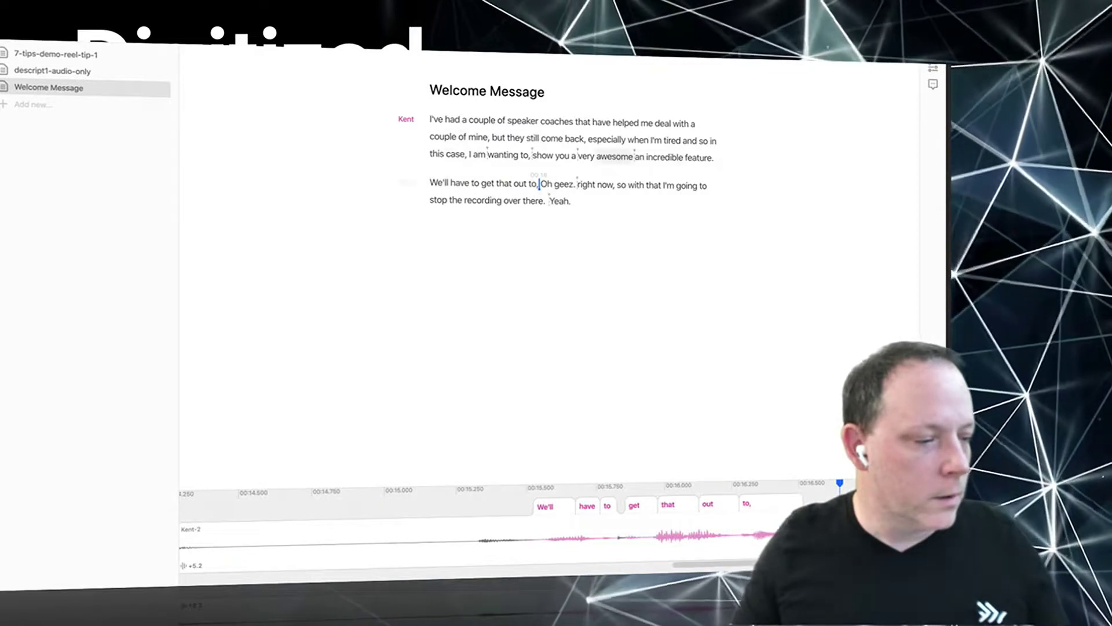
left_click(646, 157)
key("space")
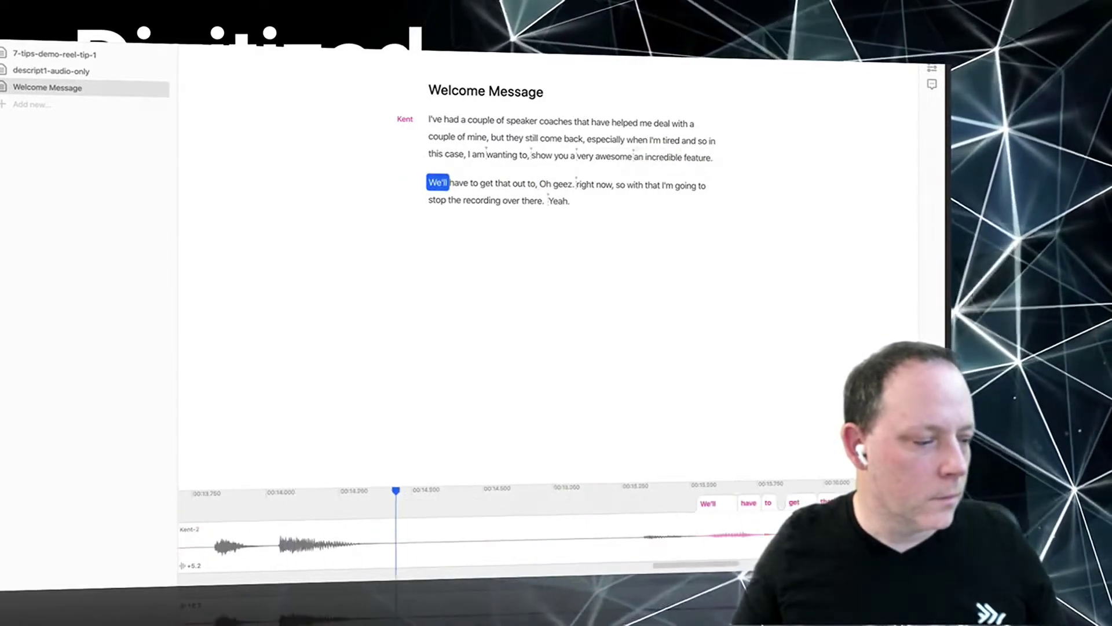
key("space")
Cut 1.673 s of untranscribed audio between "feature." and "We'll", and replay from "awesome".
scroll(381, 533, "left", 5)
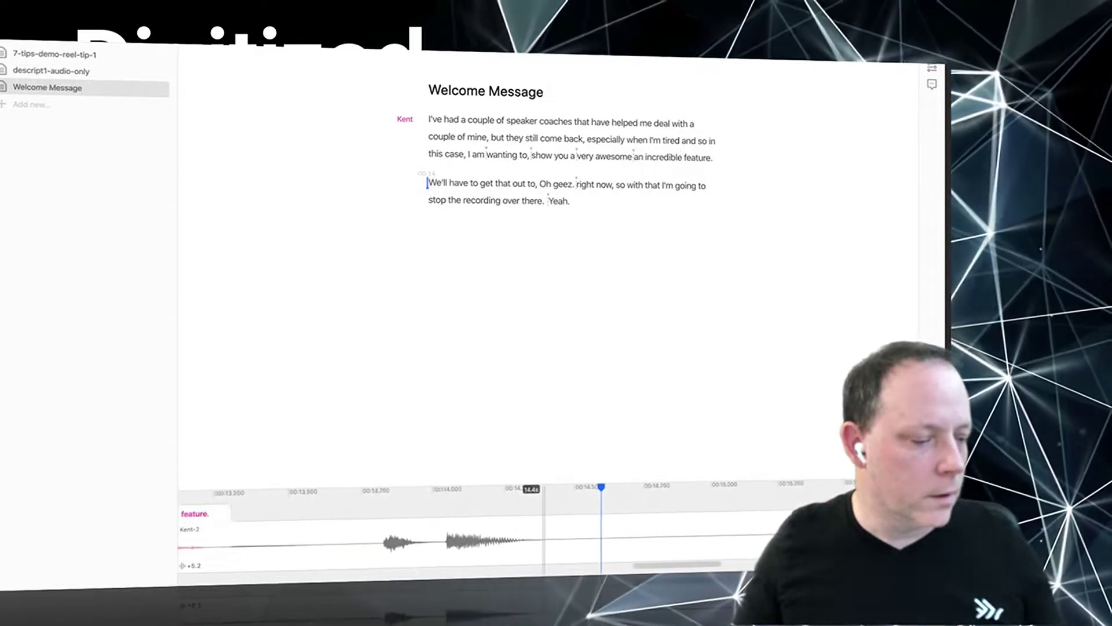
left_click_drag(296, 539, 764, 538)
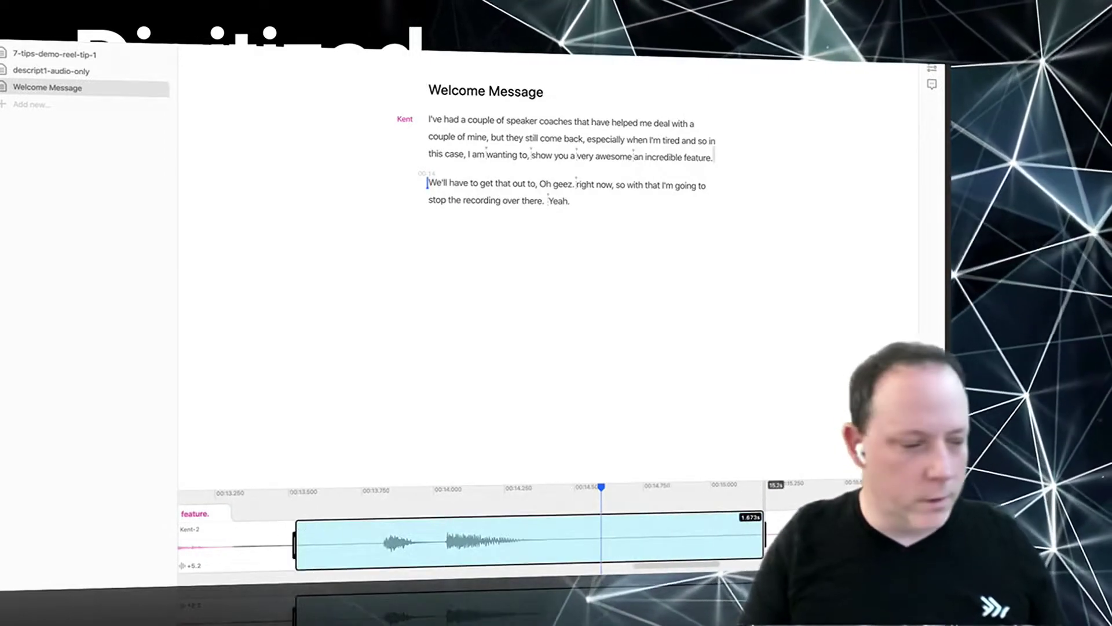
key("Delete")
left_click(595, 157)
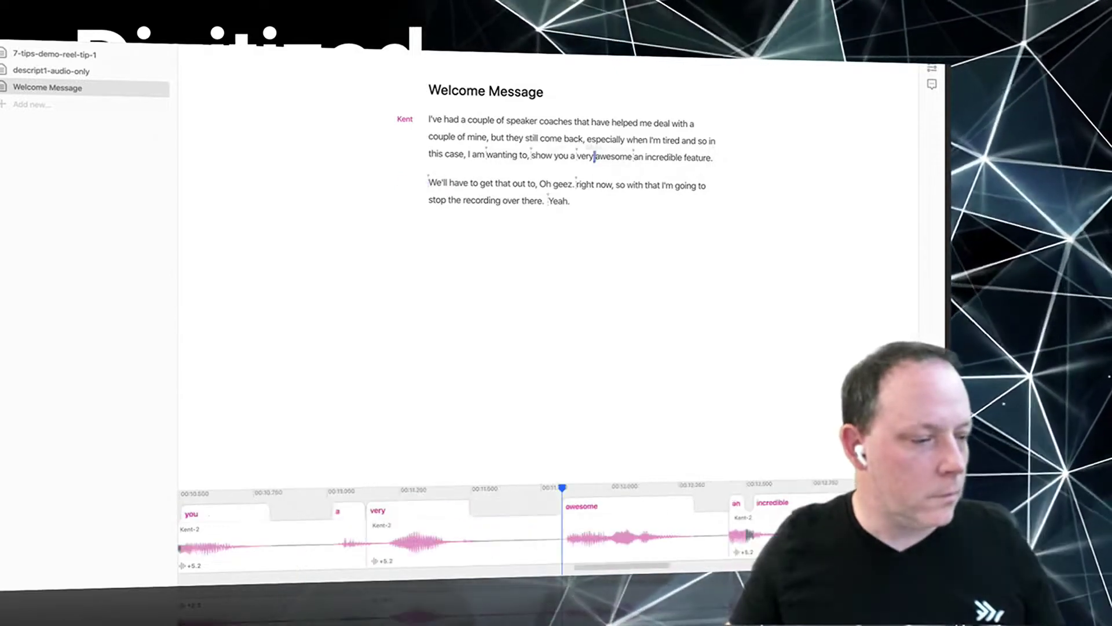
key("space")
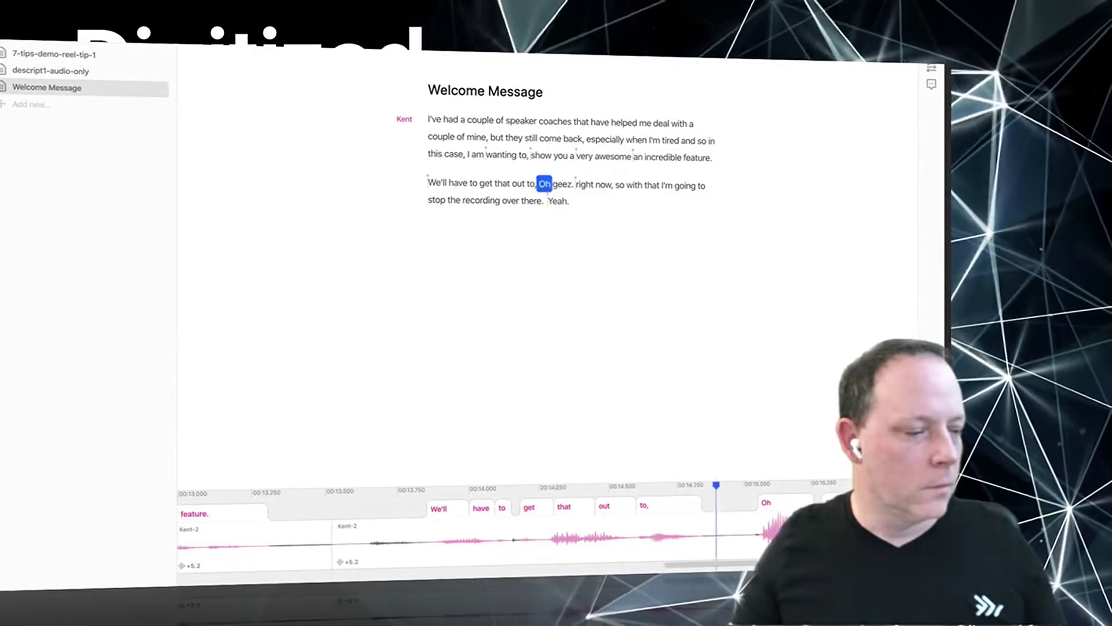
key("space")
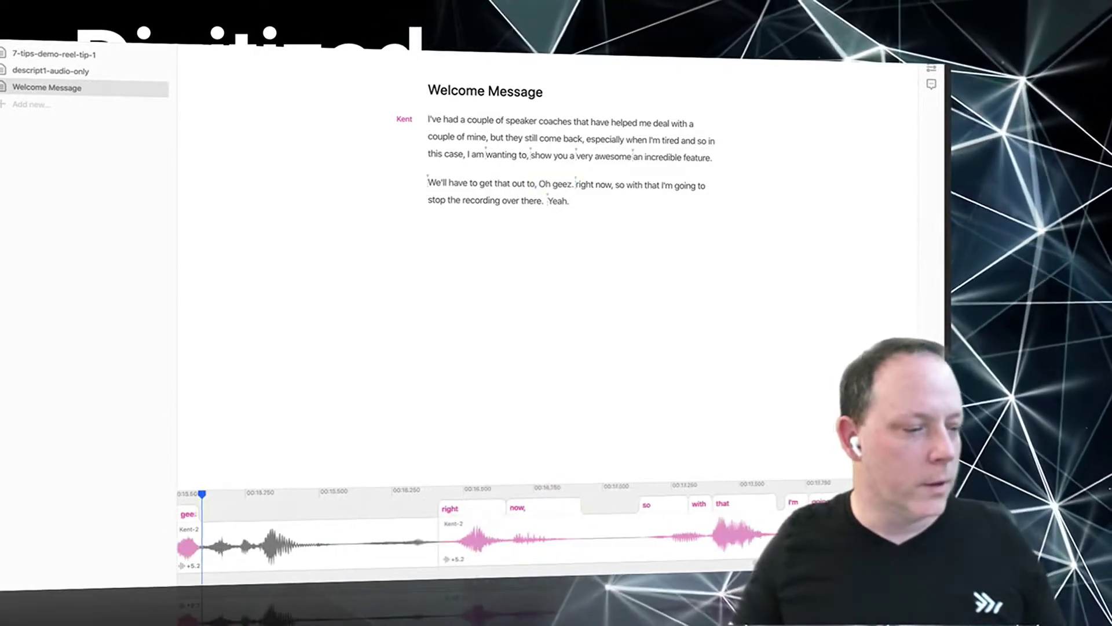
Delete the second paragraph's opening from "We'll have to get" through "so with that", and play the whole message from the start.
left_click(429, 183)
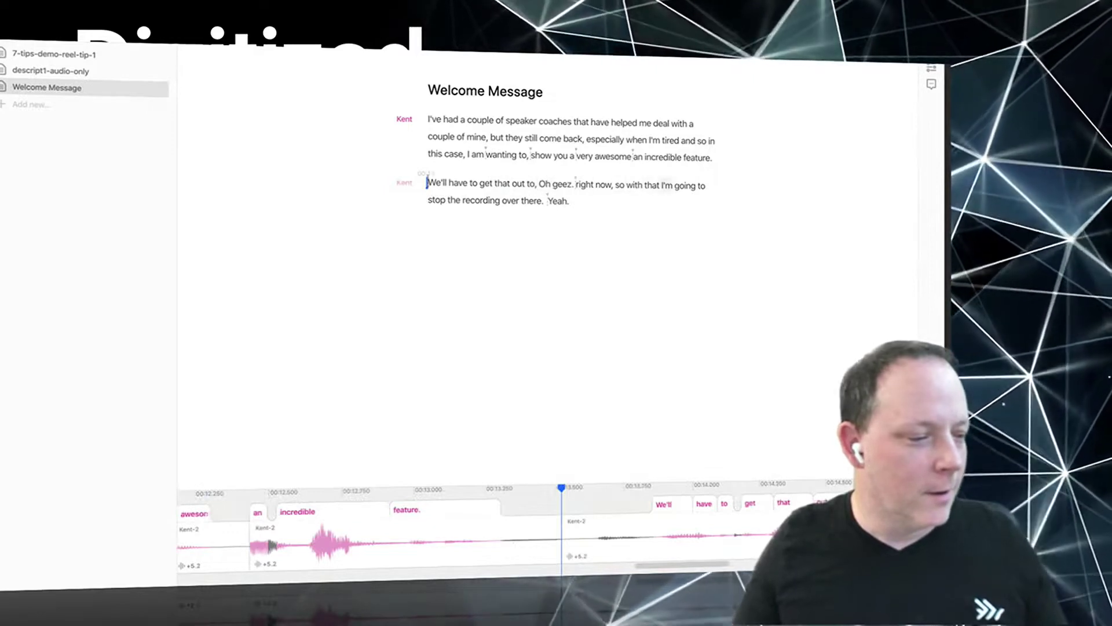
left_click(653, 185, "shift")
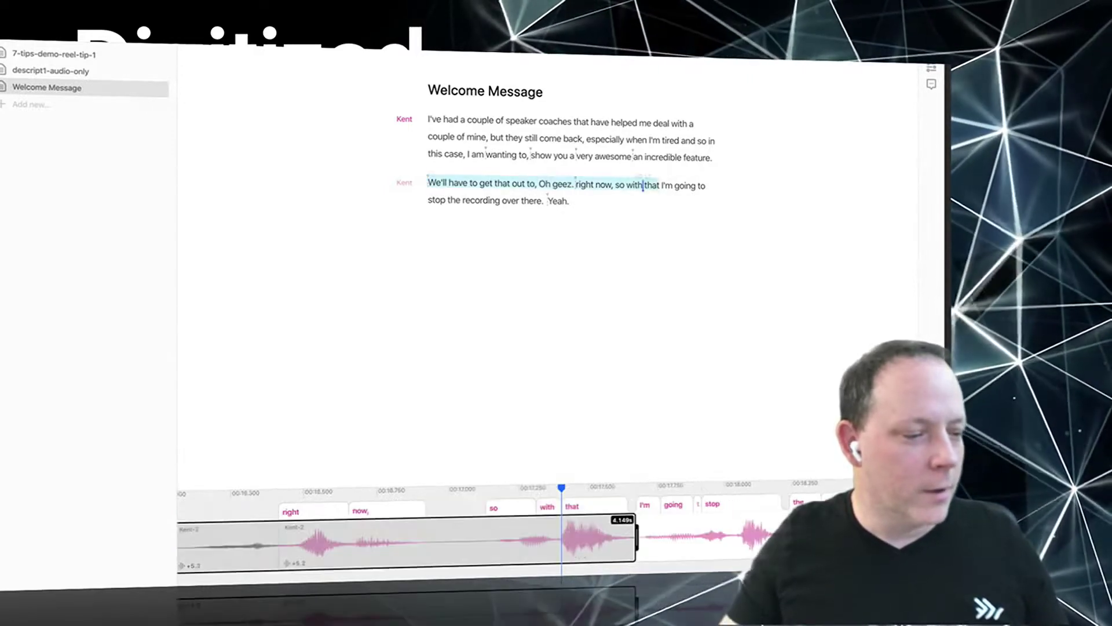
key("BackSpace")
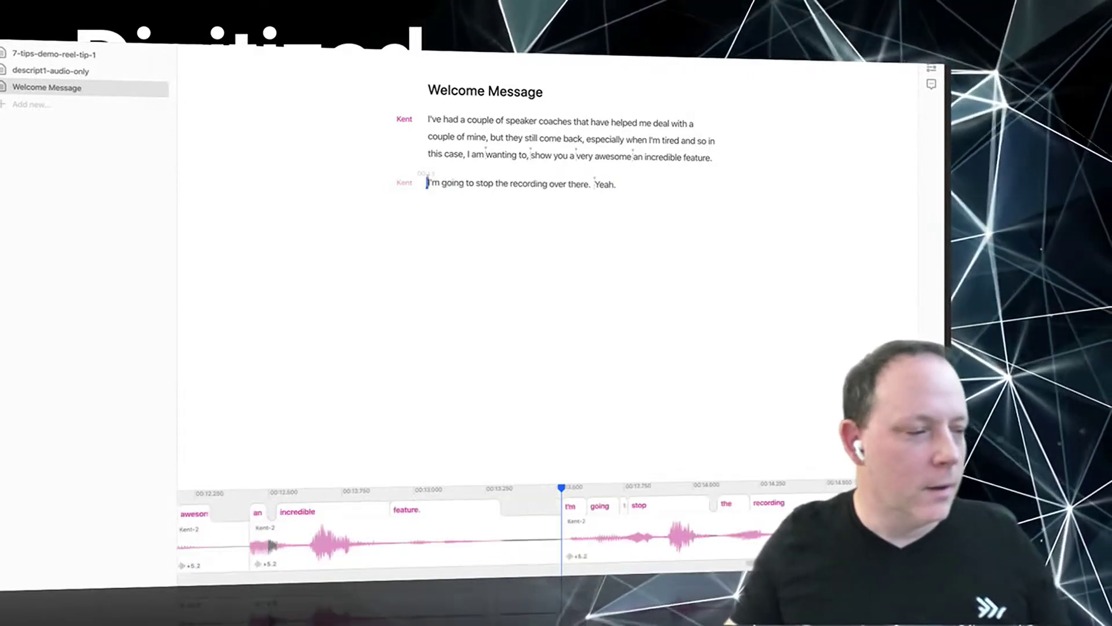
key("space")
key("space")
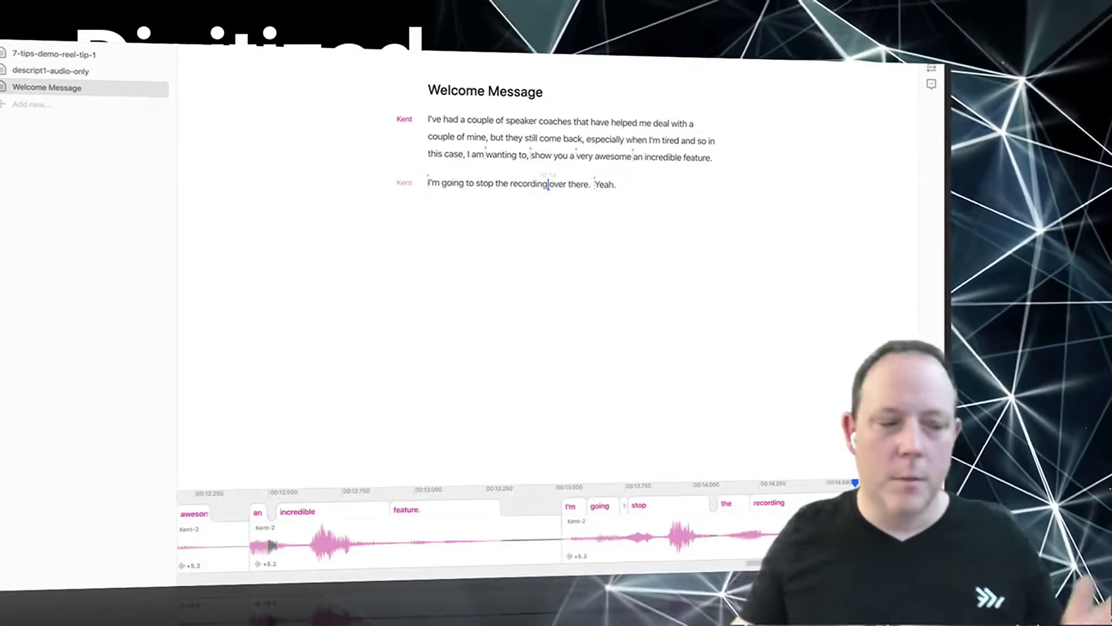
left_click(429, 120)
key("space")
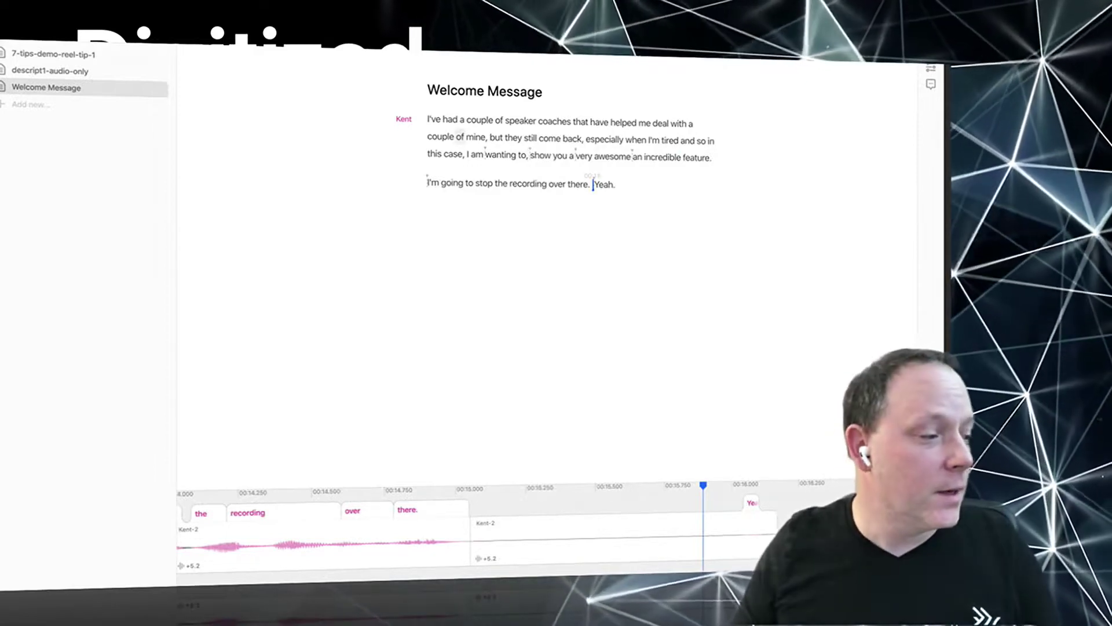
Open the descript1-audio-only composition and play its unedited audio from the beginning.
left_click(69, 71)
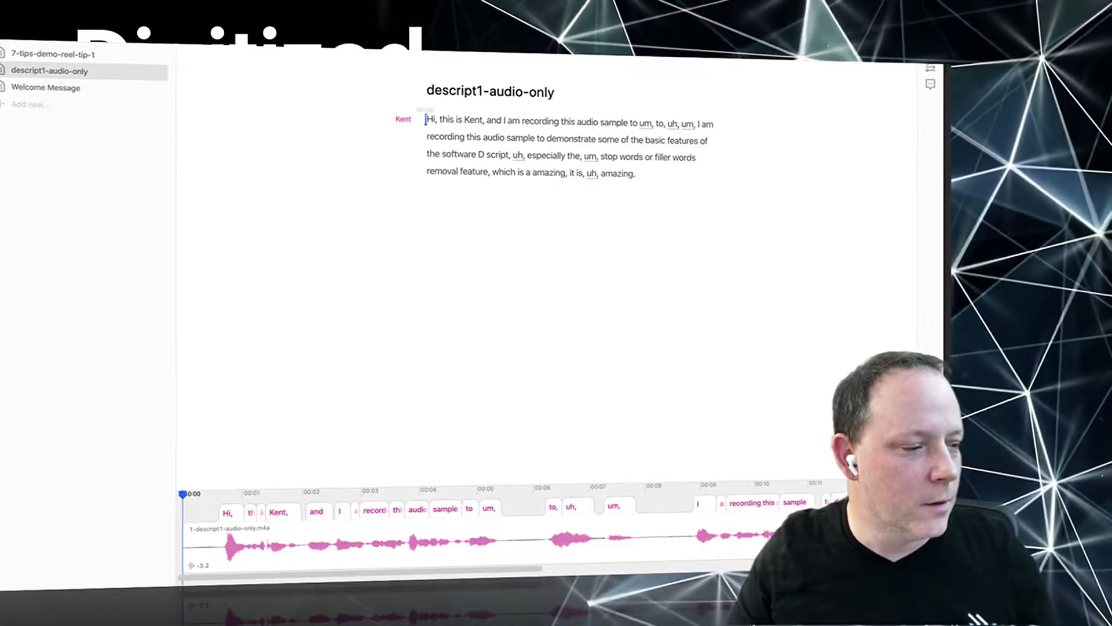
key("space")
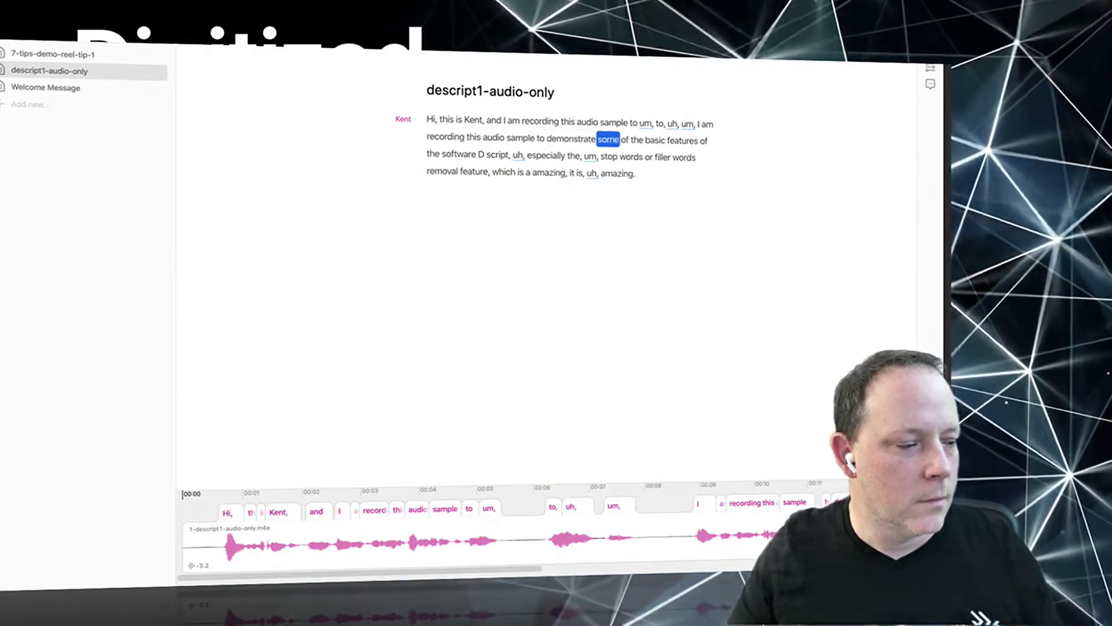
key("space")
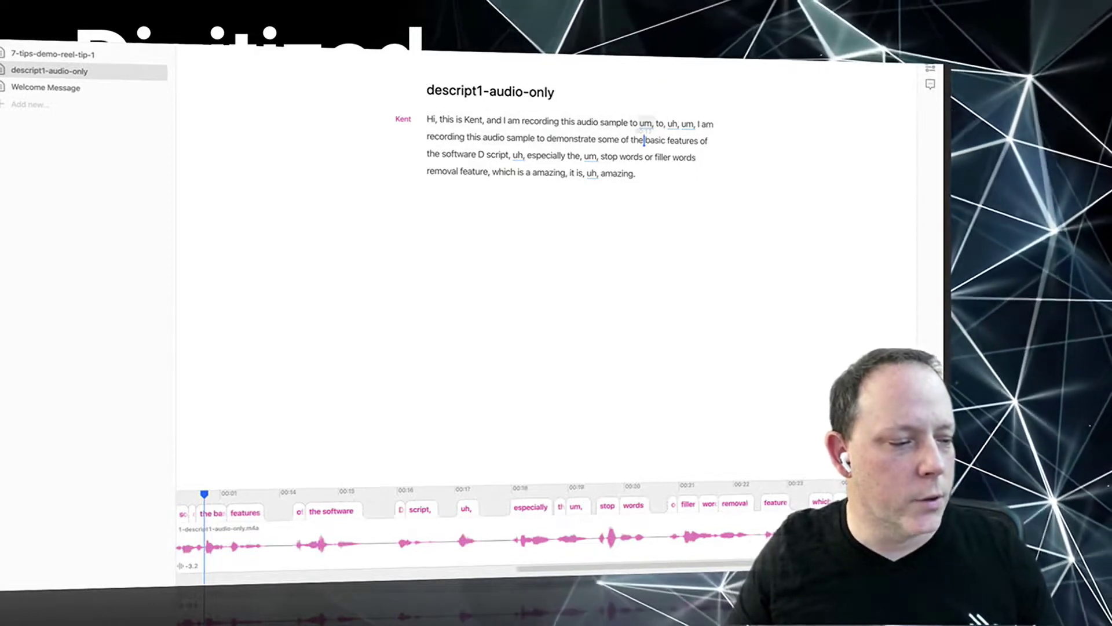
Delete all filler words in the descript1-audio-only composition.
left_click(153, 72)
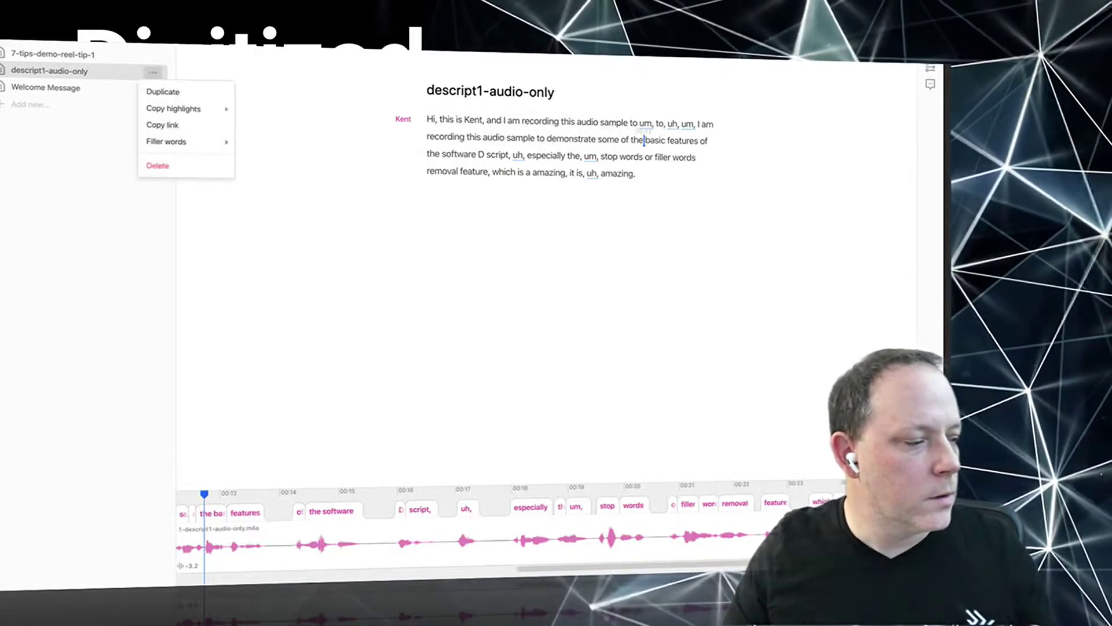
mouse_move(174, 141)
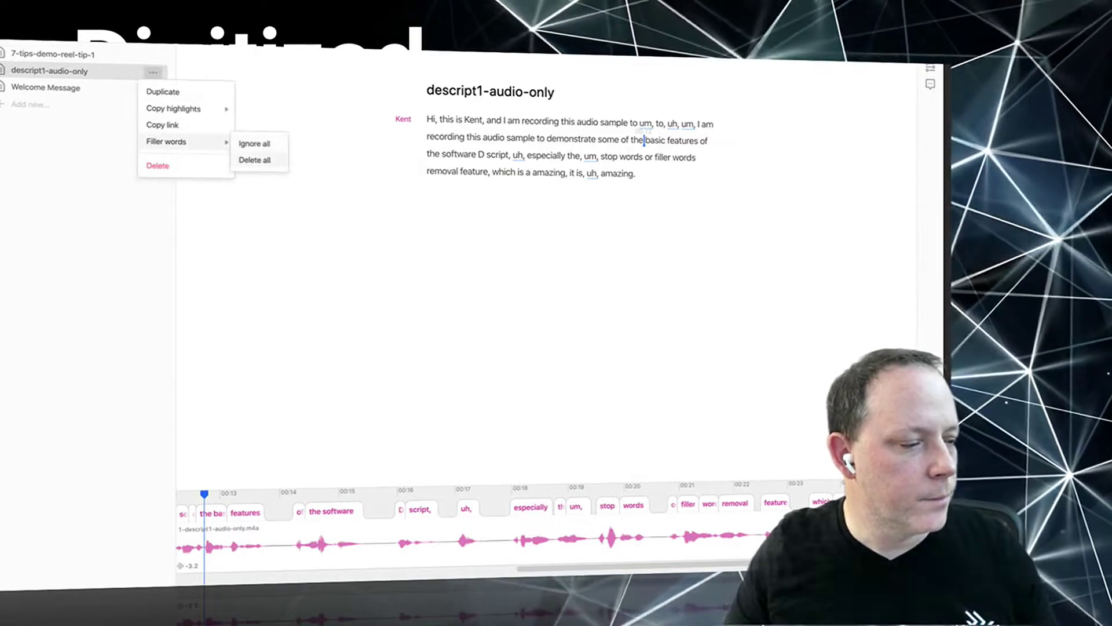
left_click(254, 160)
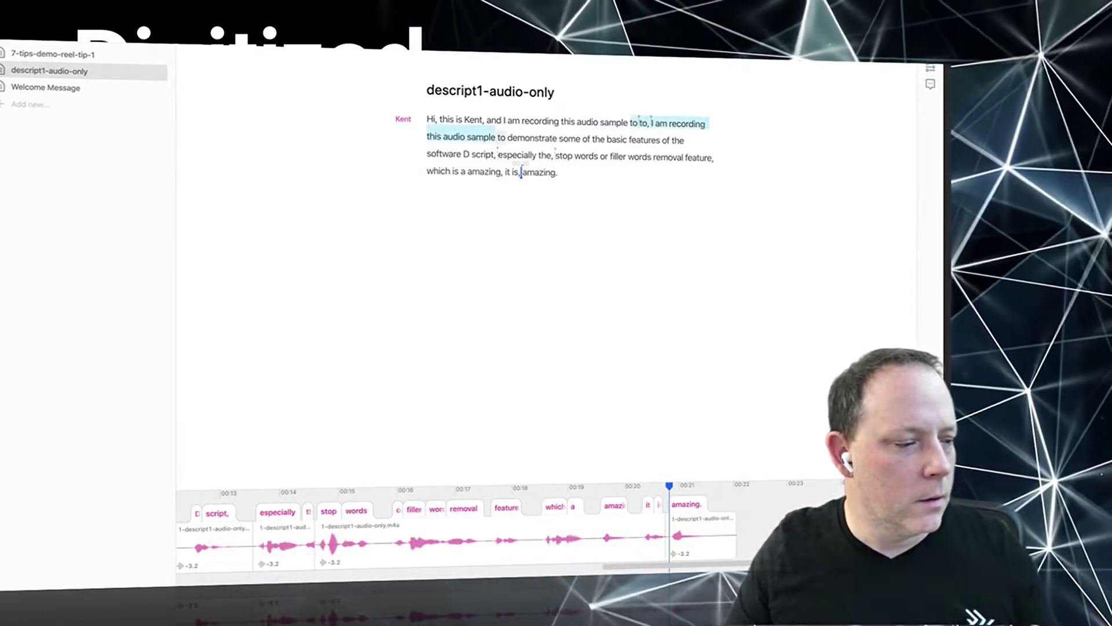
Delete the repeated passage "to to, I am recording this audio sample" and play the composition from the start.
left_click(497, 137)
key("BackSpace")
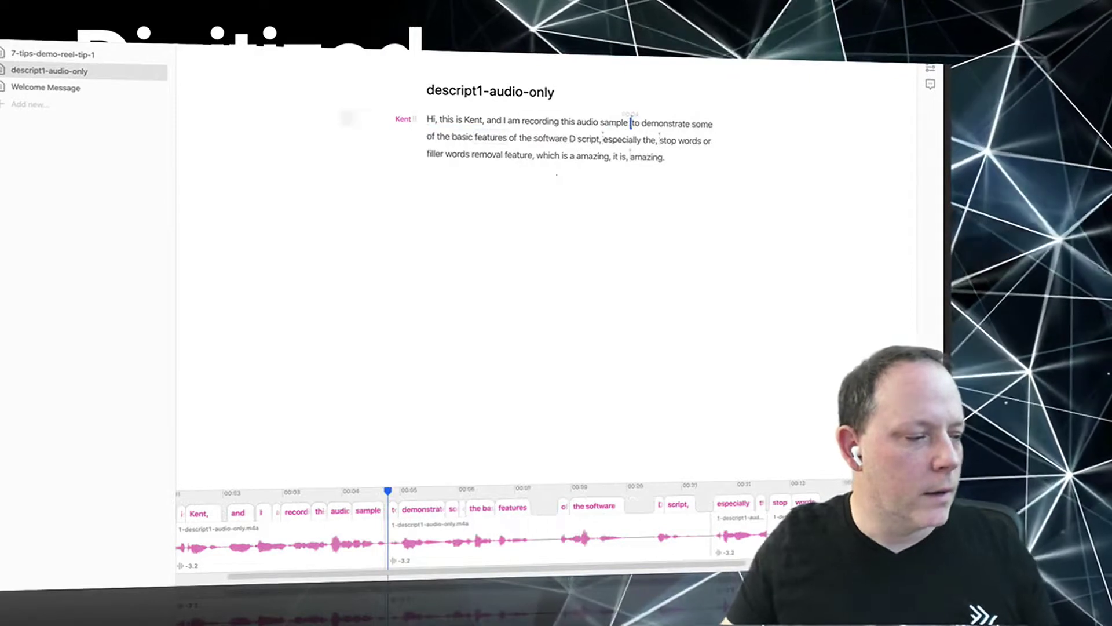
left_click(427, 120)
key("space")
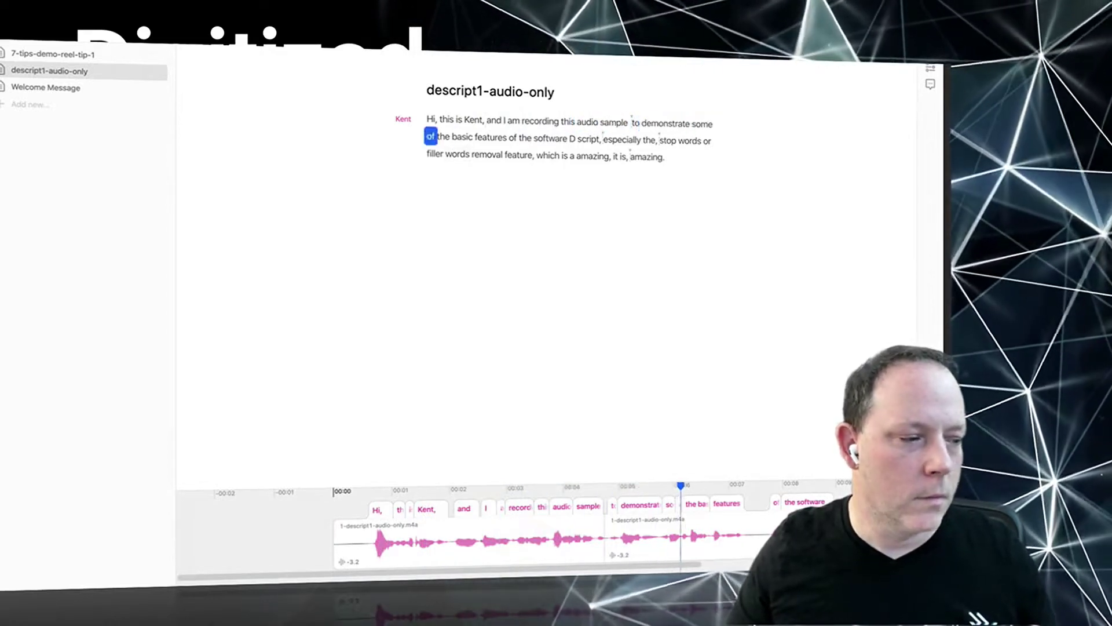
key("space")
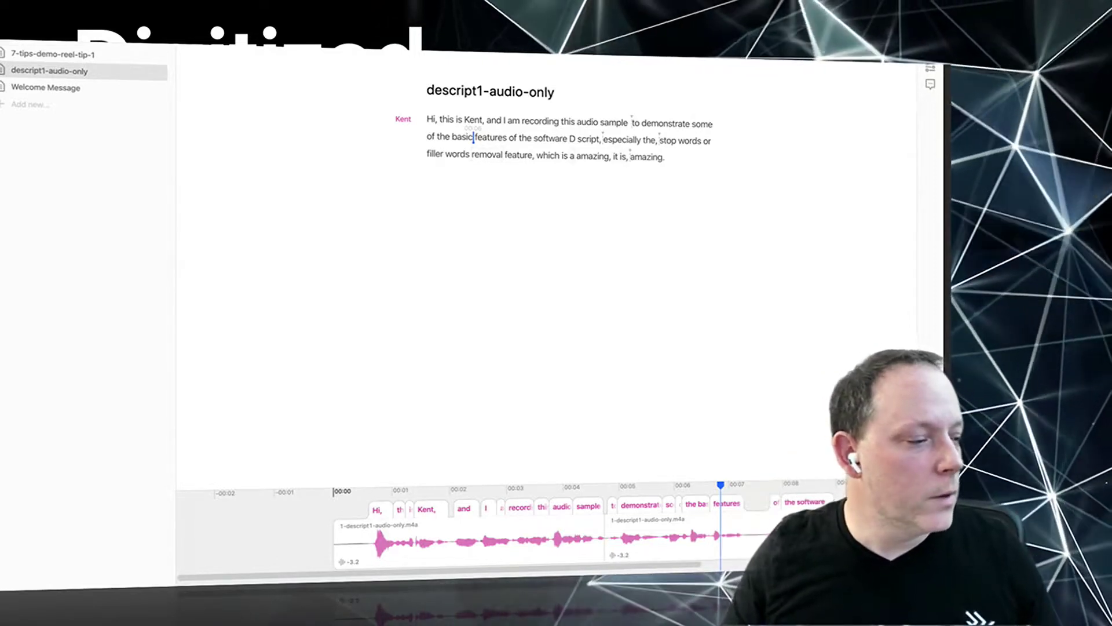
Play the composition onward from "features" and stop the playback at "especially".
left_click(232, 44)
left_click(261, 88)
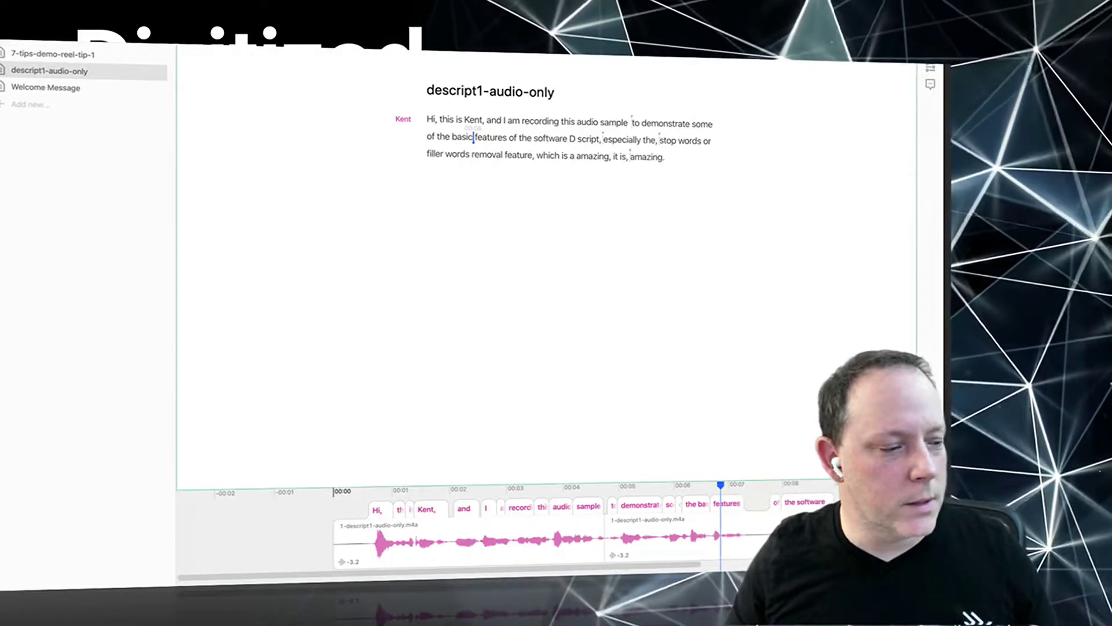
left_click(474, 138)
key("space")
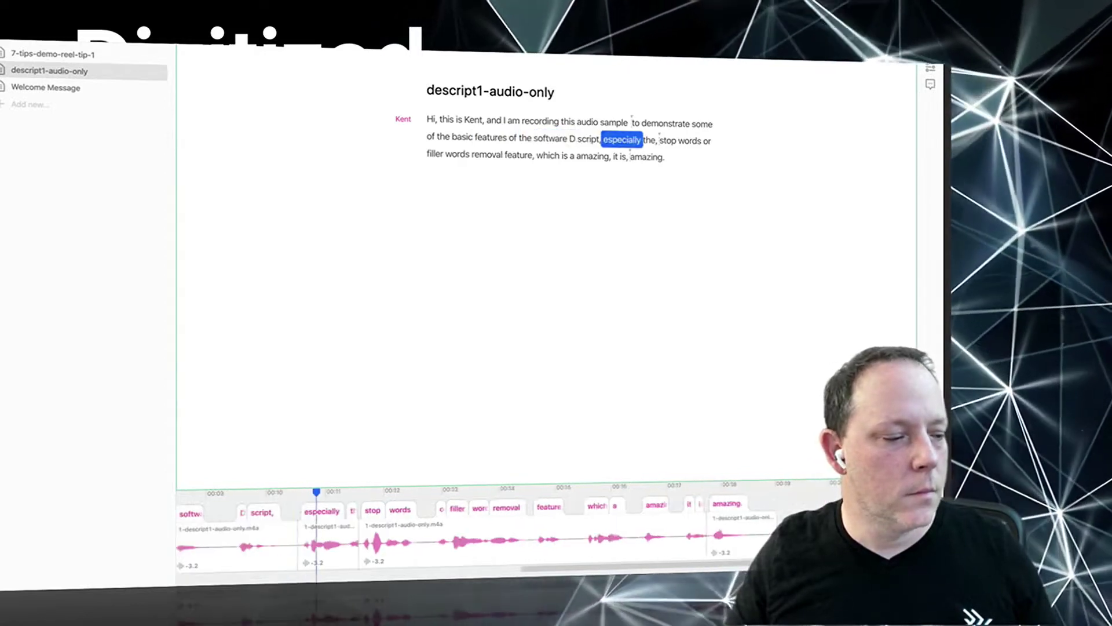
key("space")
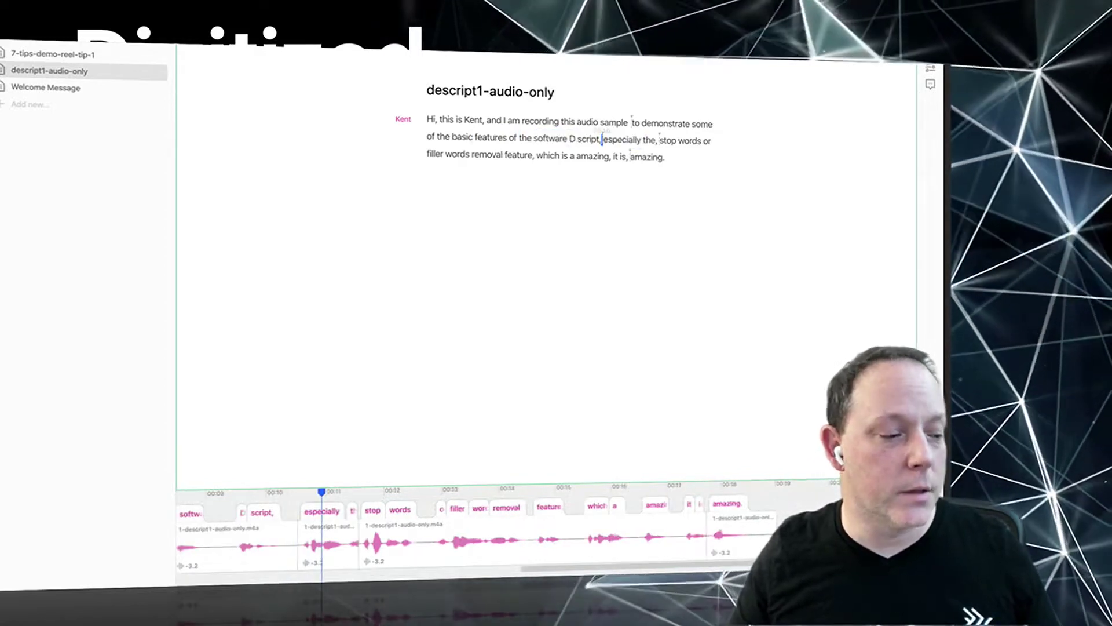
Correct the mistranscribed "D script" to "Descript" in the transcript and play the passage around it.
left_click(568, 140)
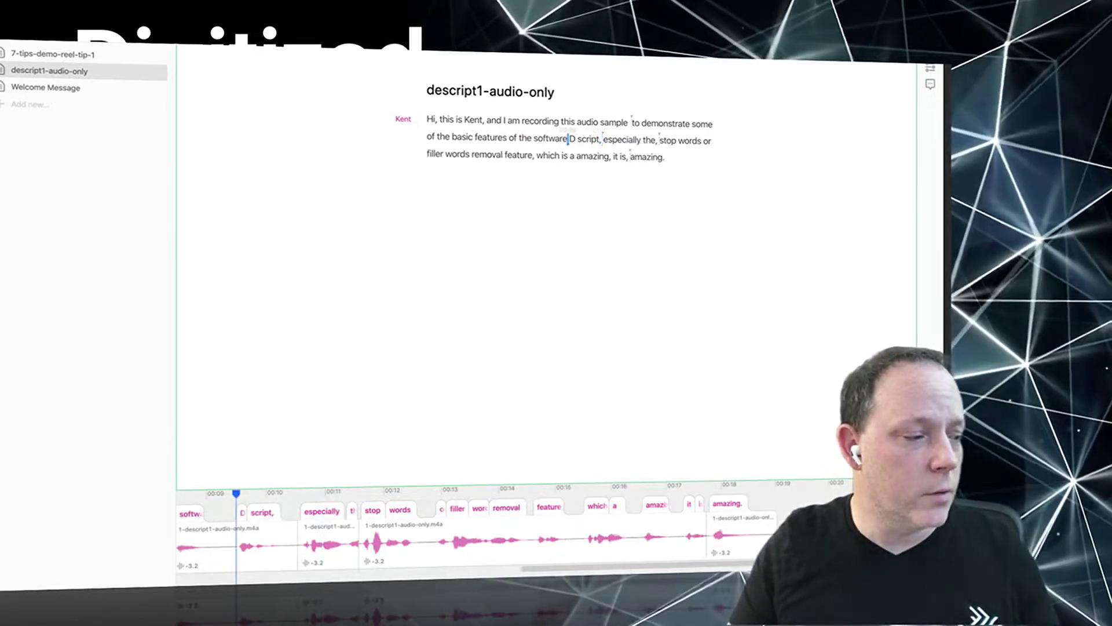
key("BackSpace")
type("e")
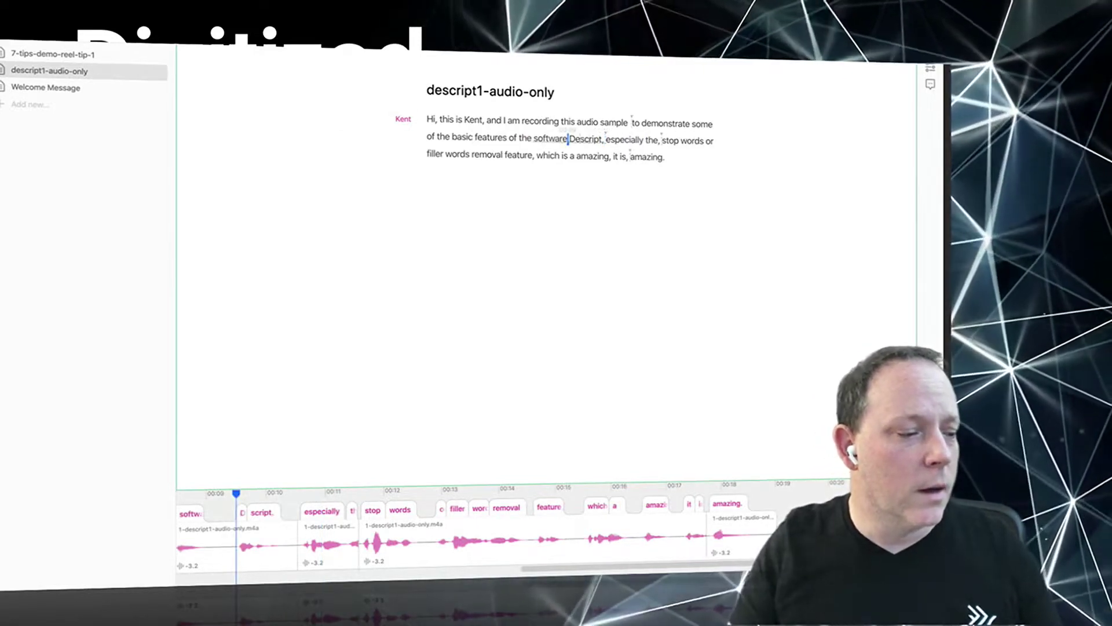
left_click(517, 138)
key("space")
key("space")
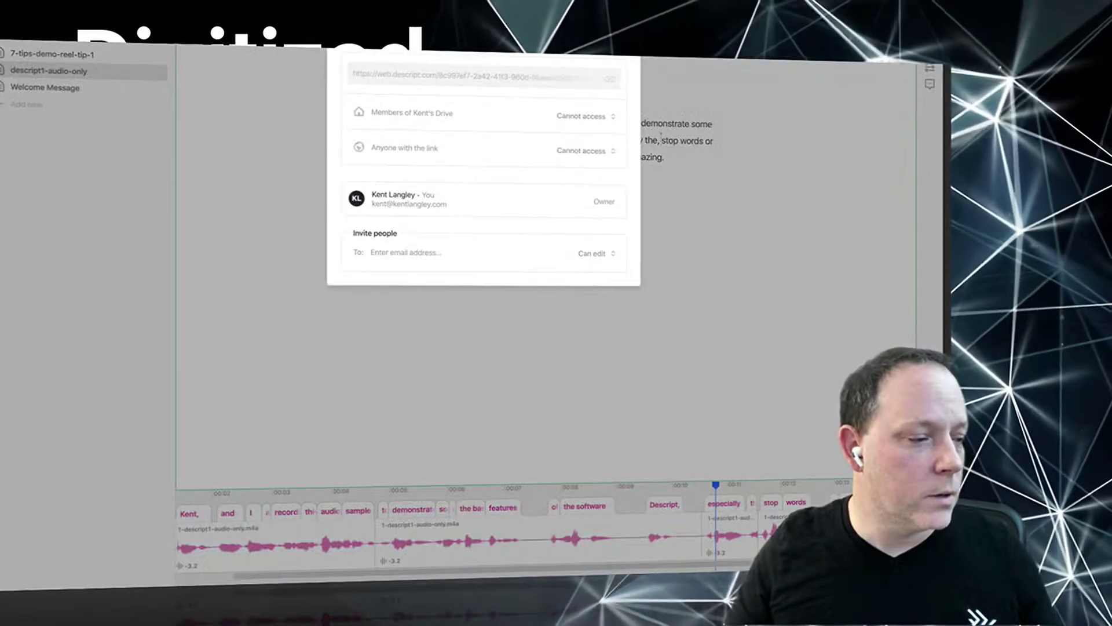
View the text export options for the composition and close them without exporting.
left_click(462, 35)
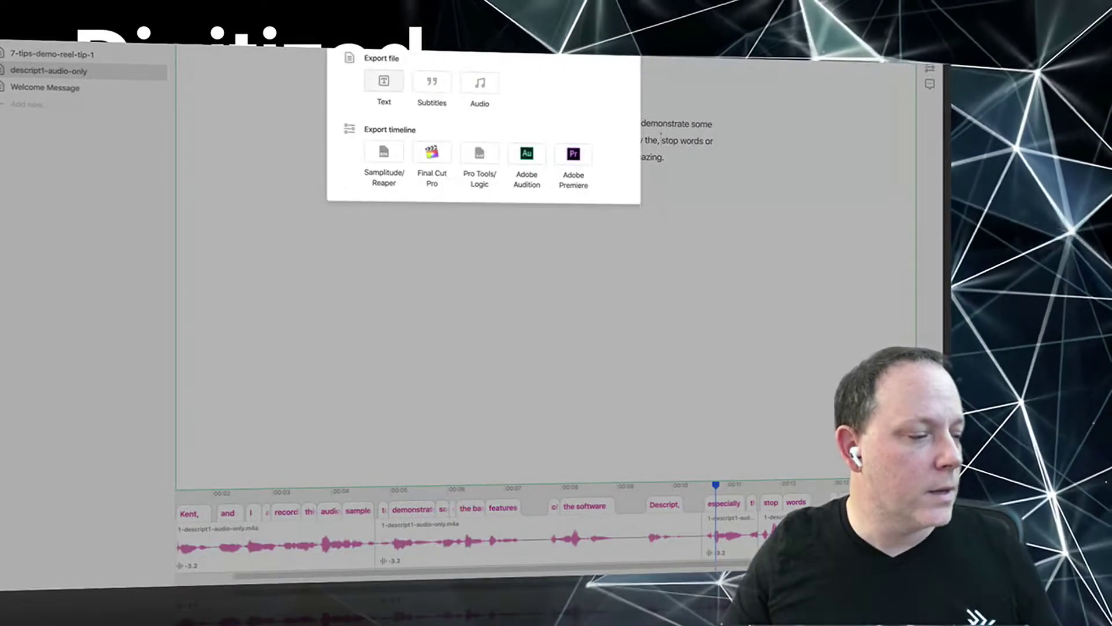
left_click(385, 83)
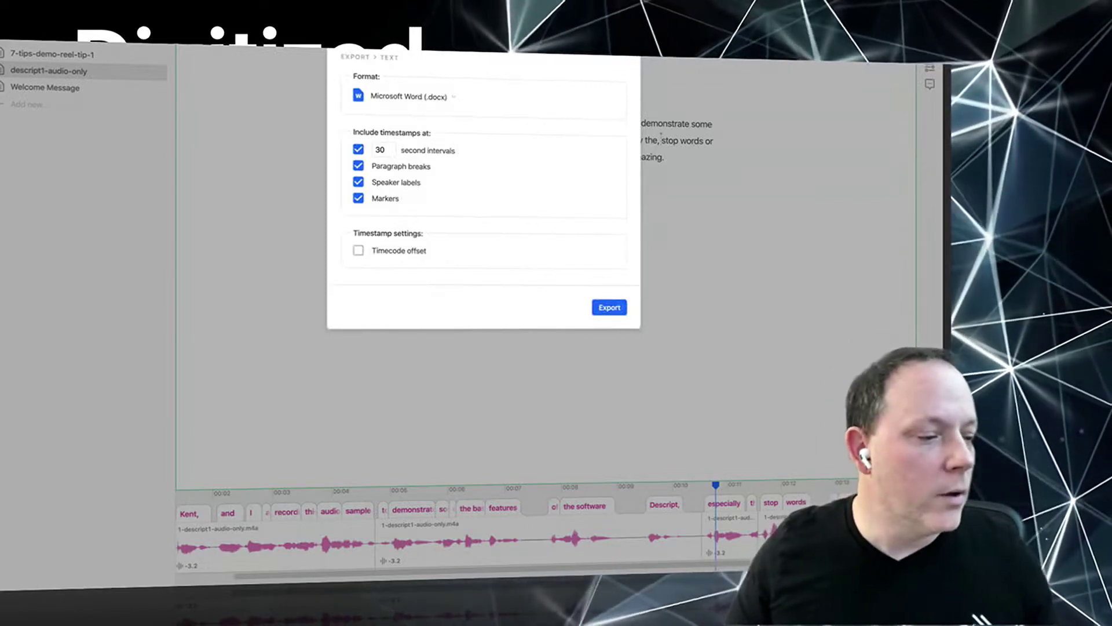
key("Escape")
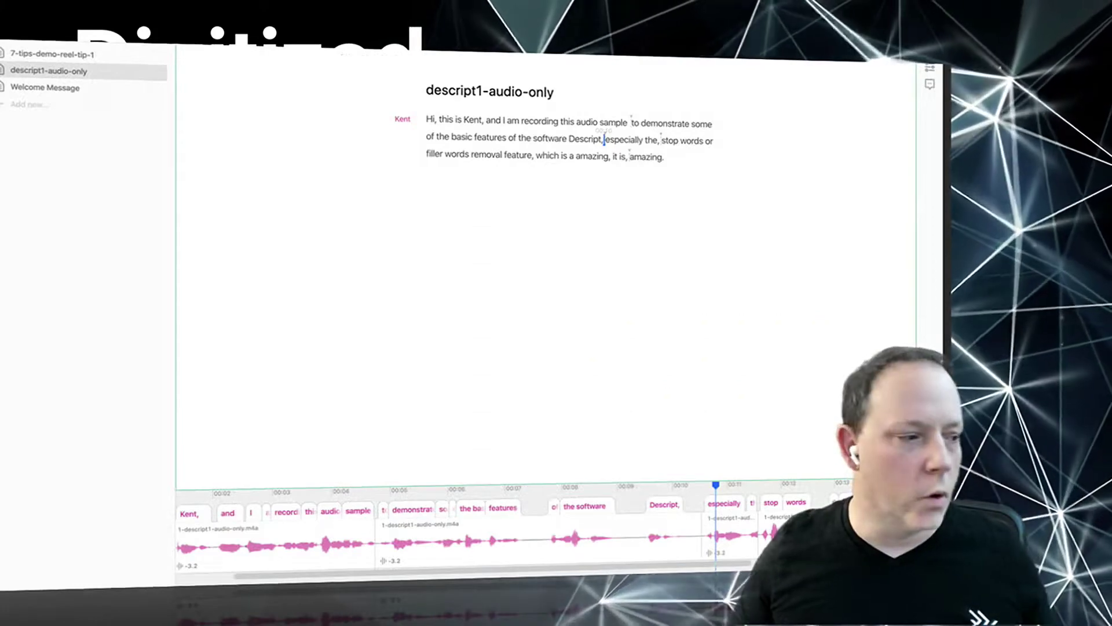
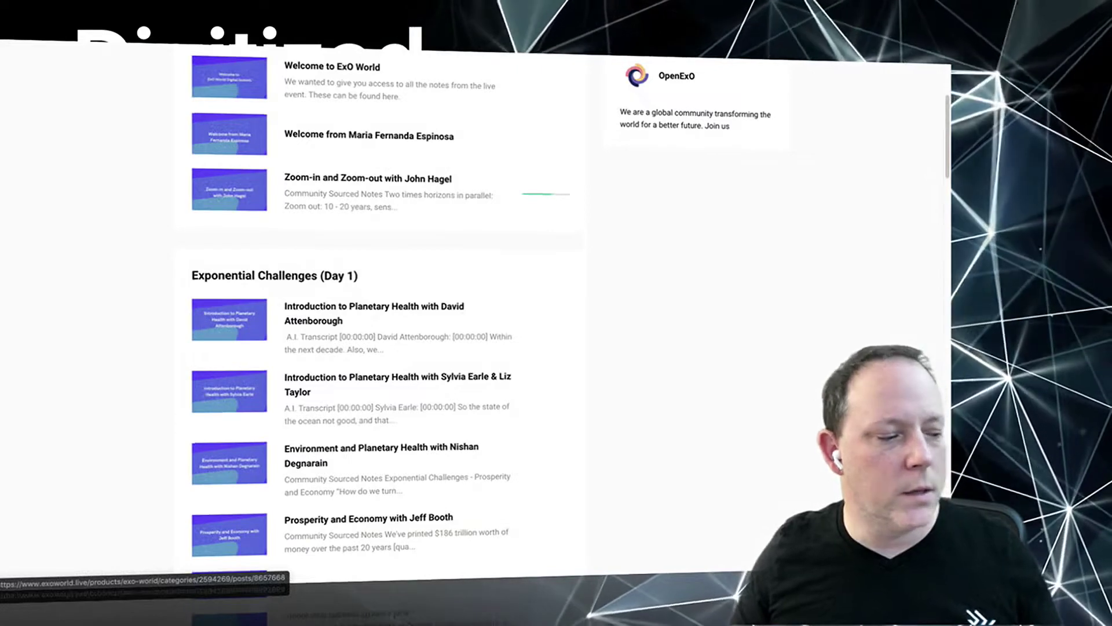
Open the "Zoom-in and Zoom-out" session on the ExO World site, play its video from about 1:01 and pause it.
left_click(368, 179)
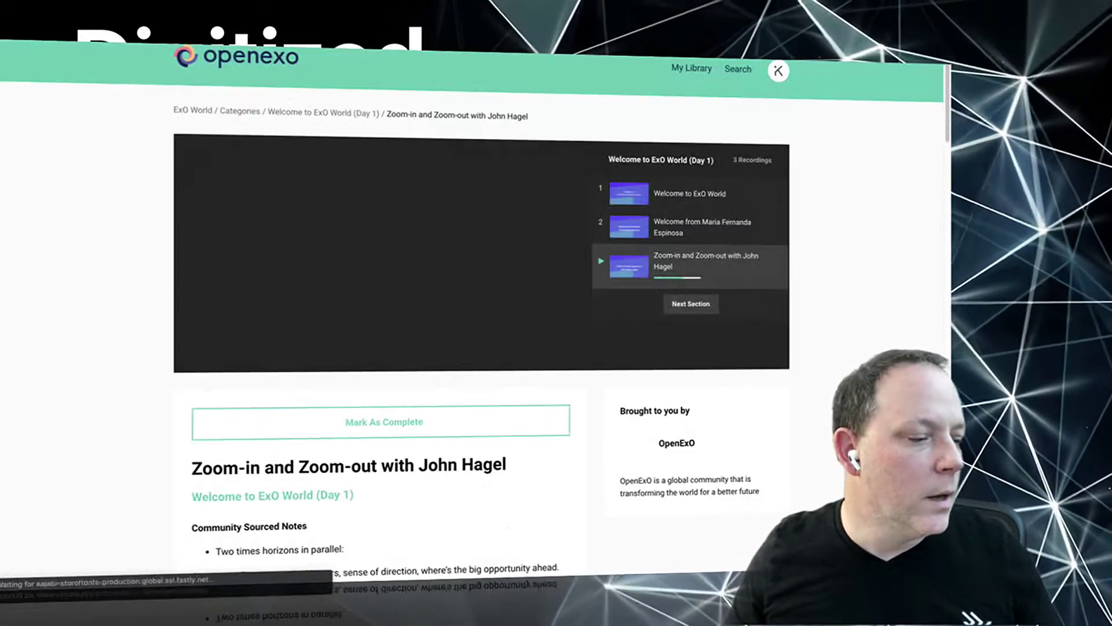
scroll(381, 176, "down", 1)
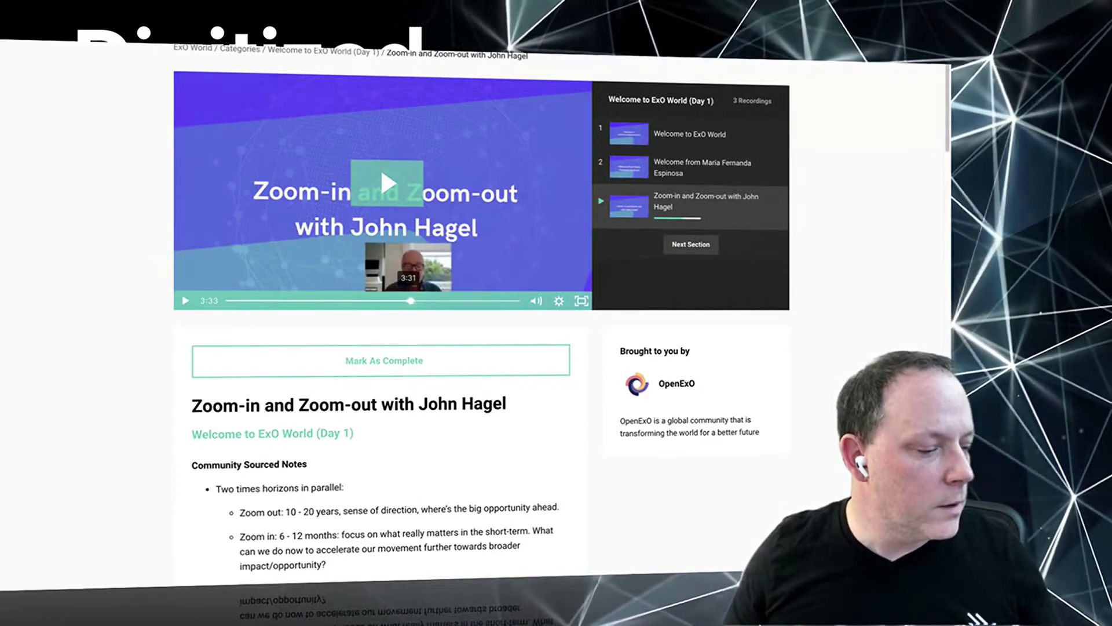
left_click_drag(409, 300, 278, 300)
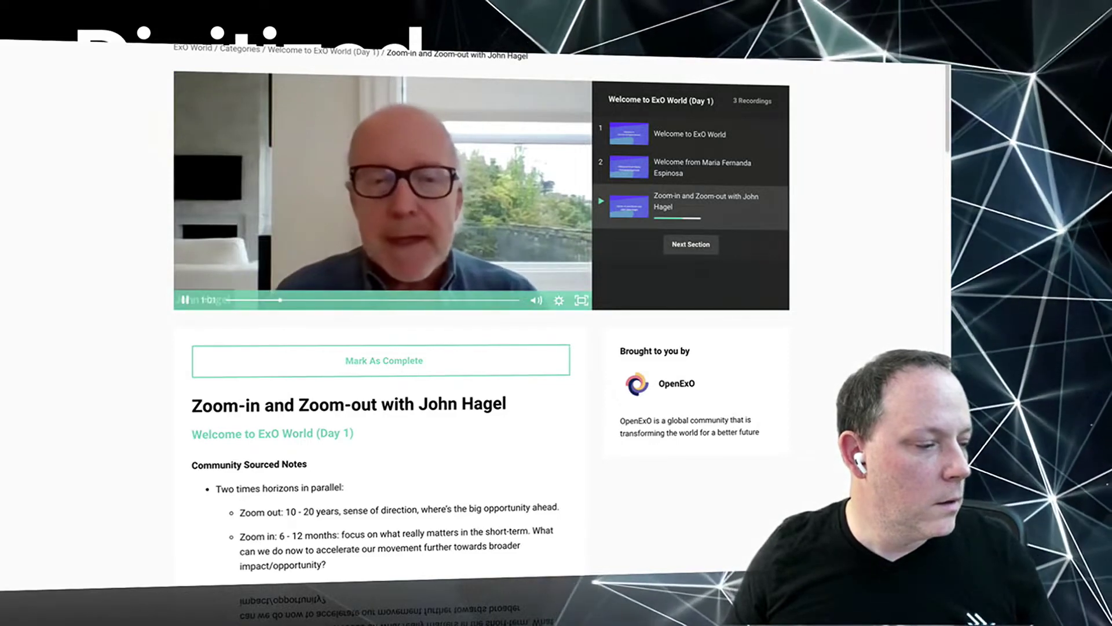
left_click(186, 300)
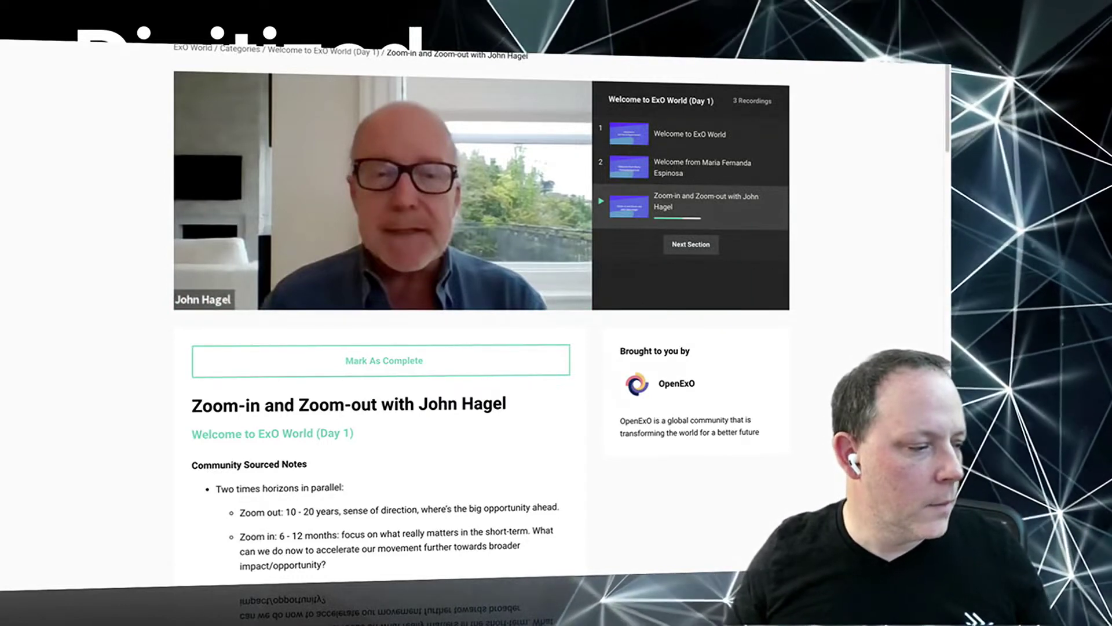
key("space")
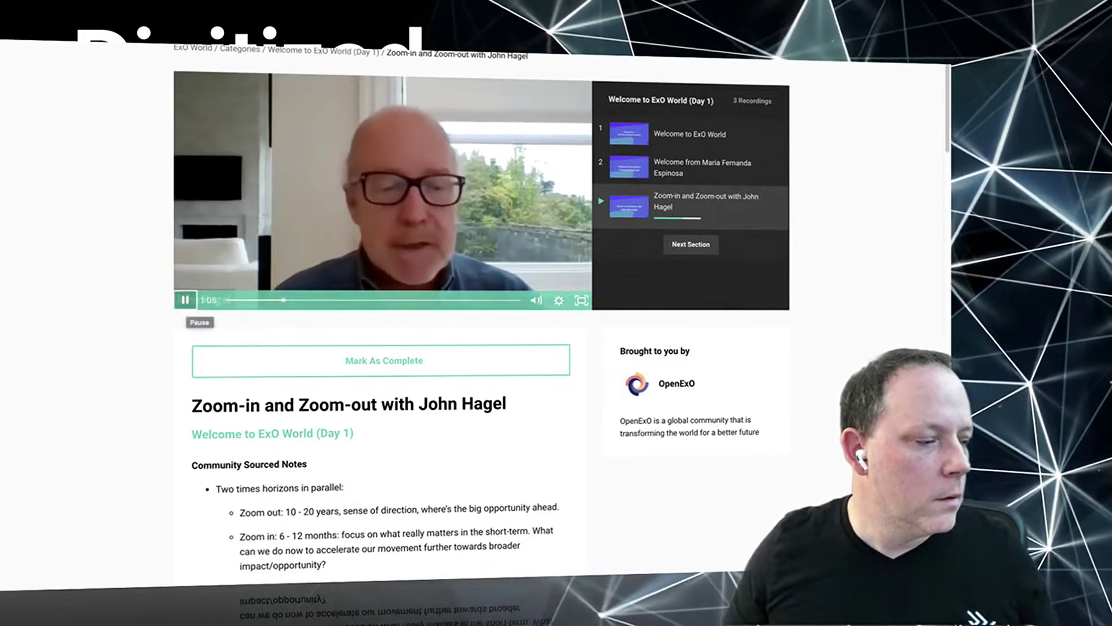
left_click(185, 300)
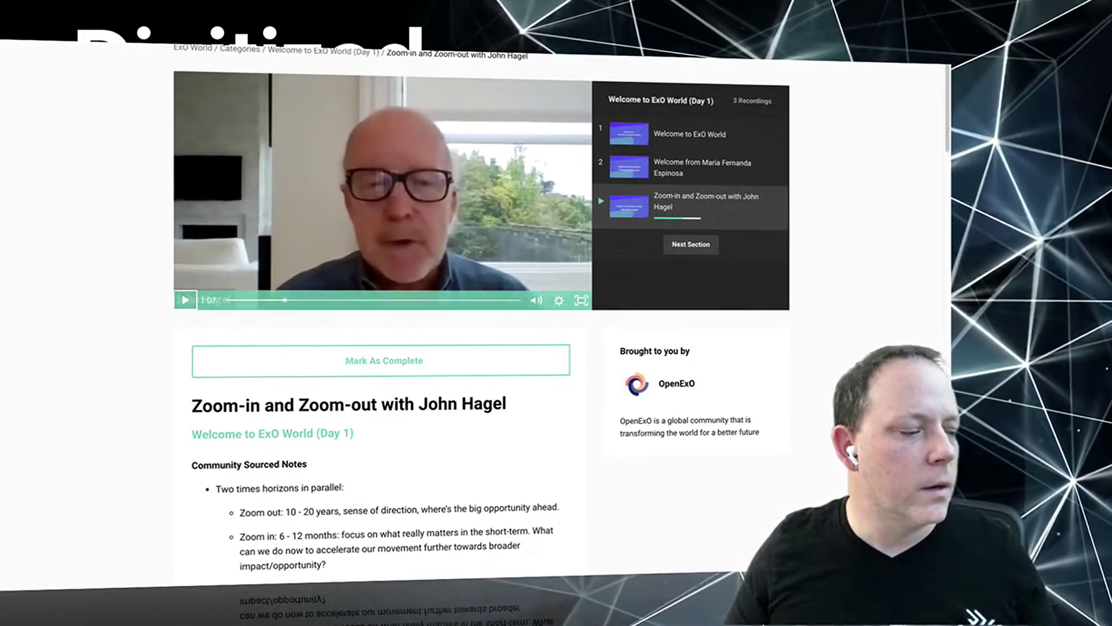
Examine the timestamped A.I. Transcript beneath the session video.
scroll(382, 319, "down", 10)
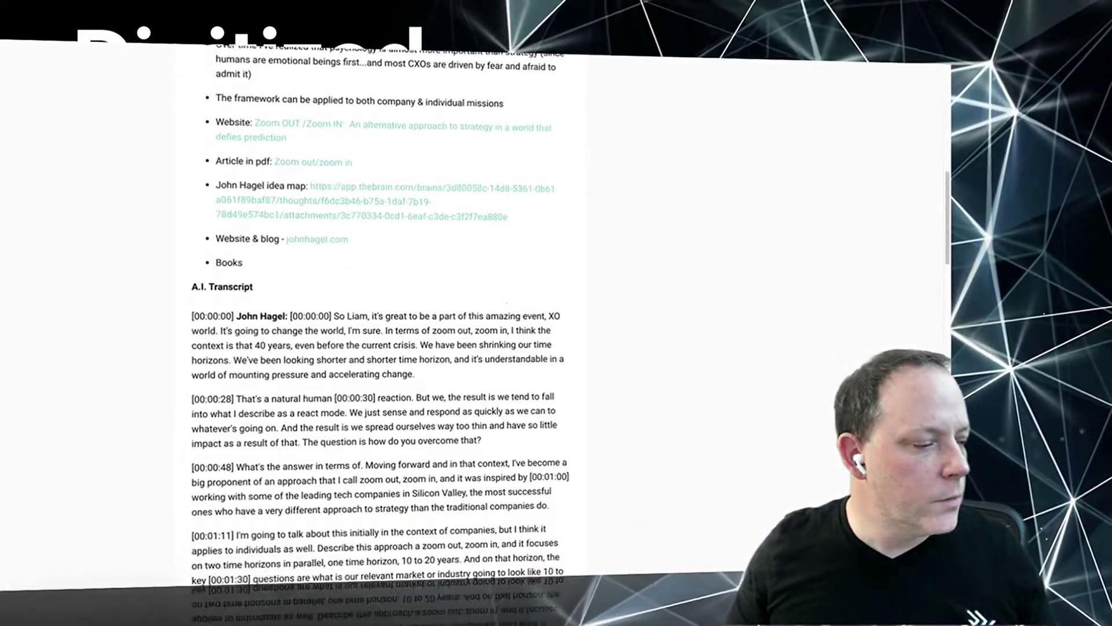
scroll(382, 319, "down", 5)
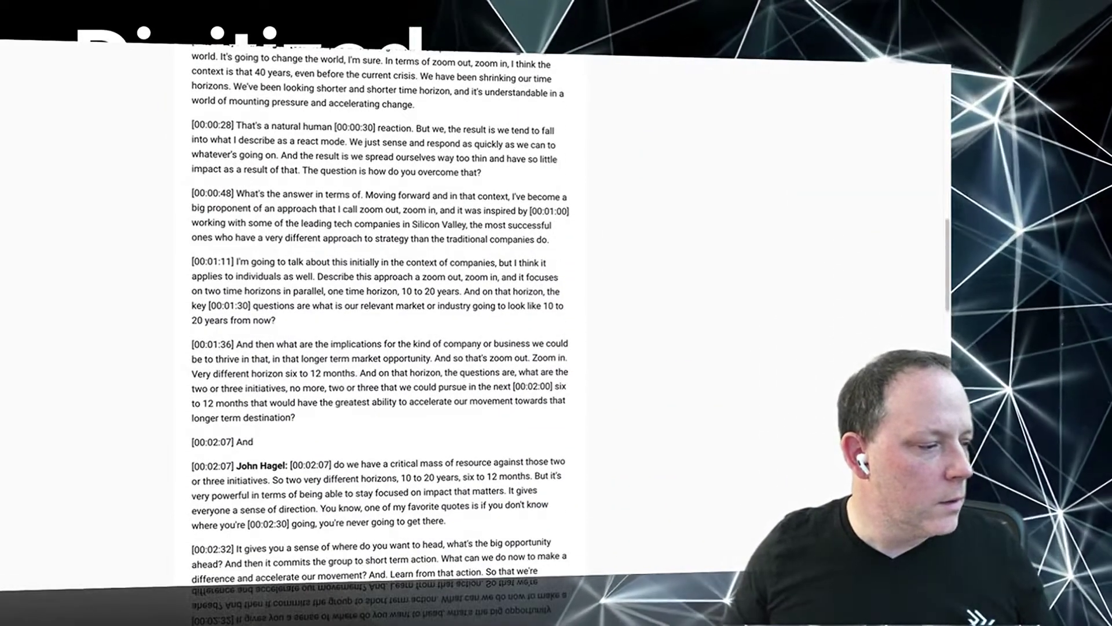
scroll(382, 319, "down", 1)
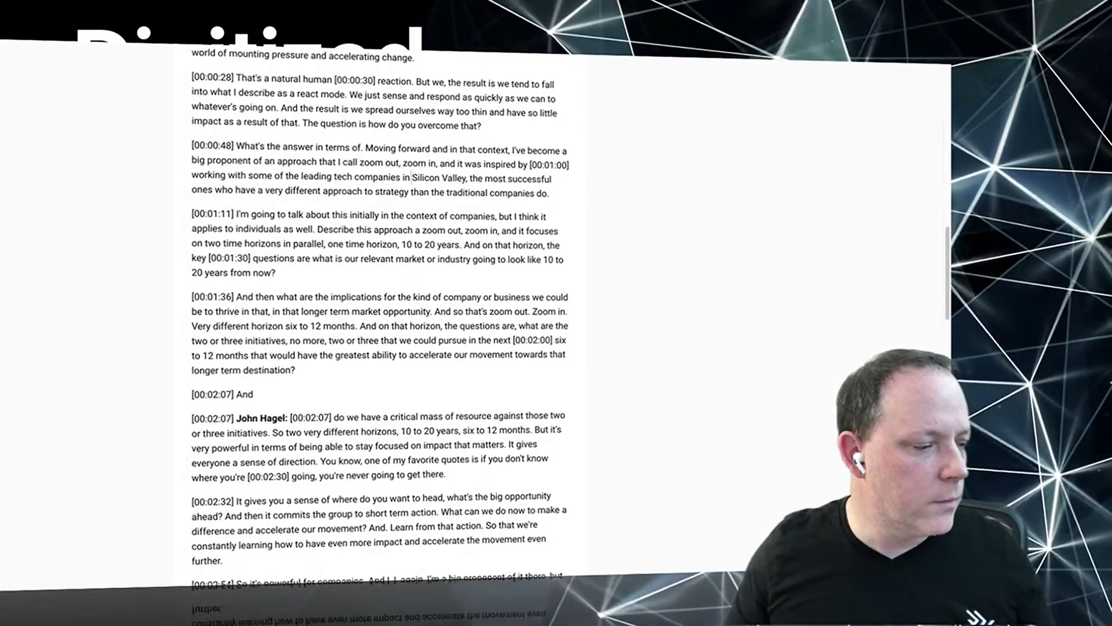
scroll(382, 319, "down", 8)
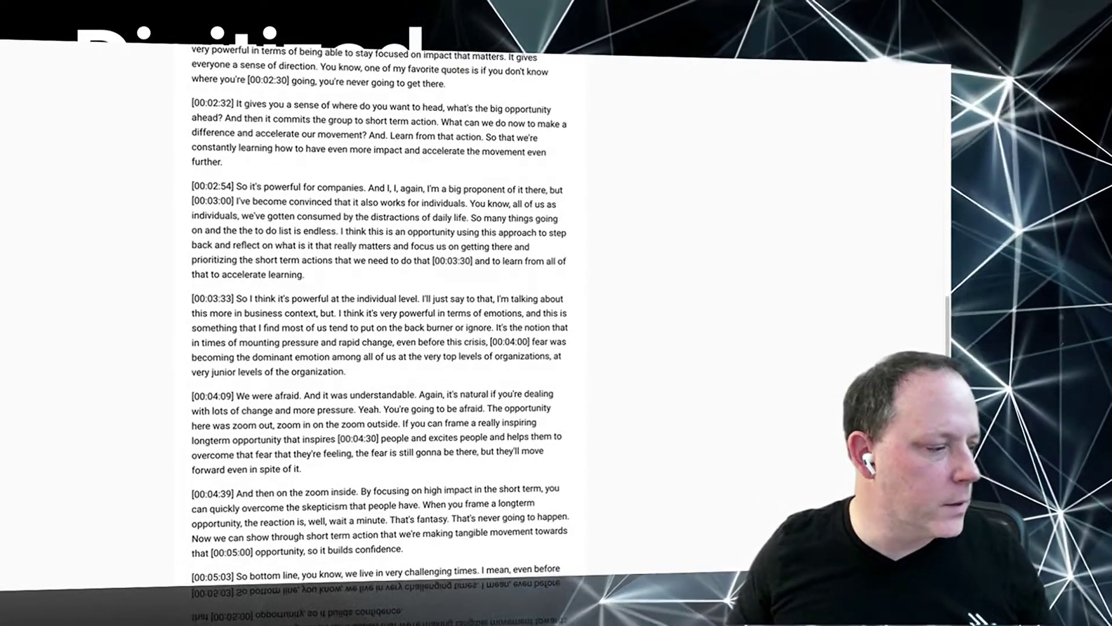
Play the session video from about 2:52 to compare it with the transcript, and pause it.
scroll(383, 318, "up", 15)
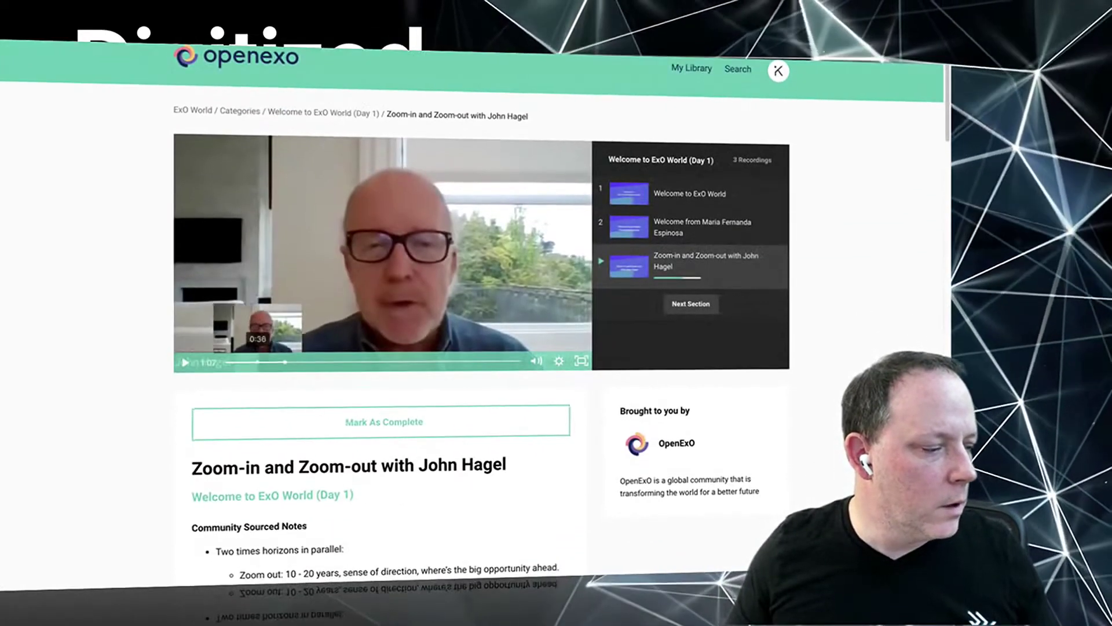
left_click_drag(285, 362, 376, 362)
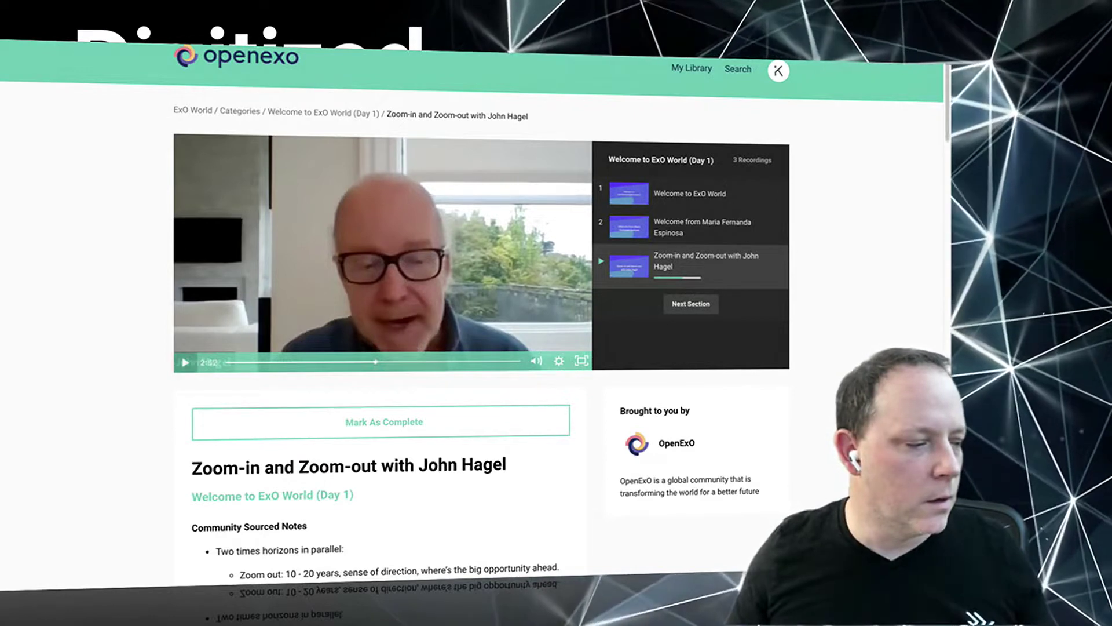
left_click(185, 362)
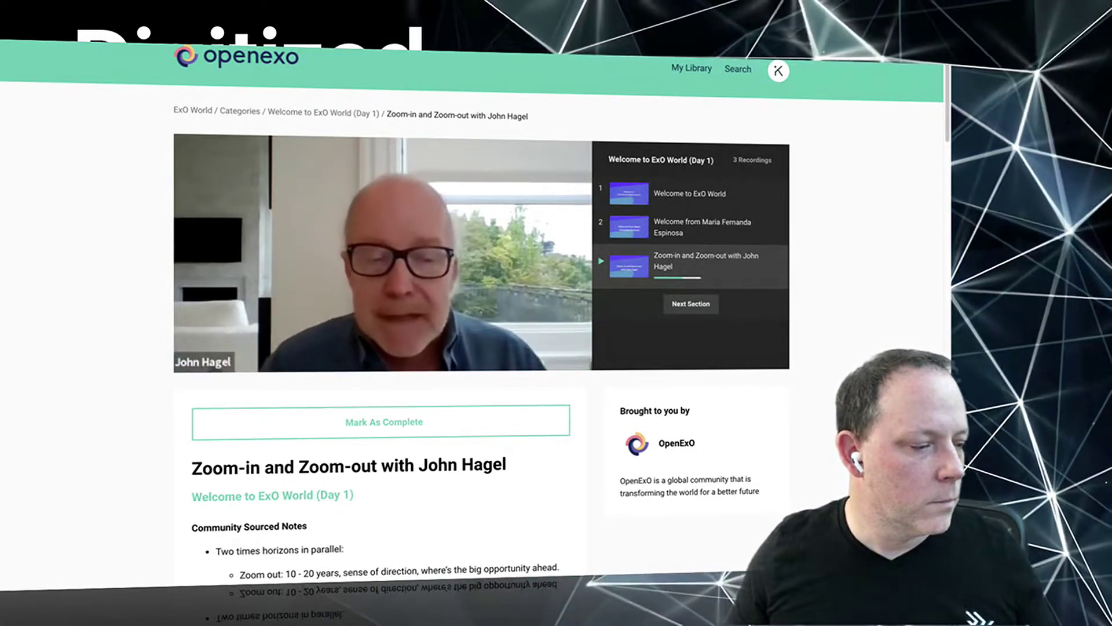
left_click(420, 324)
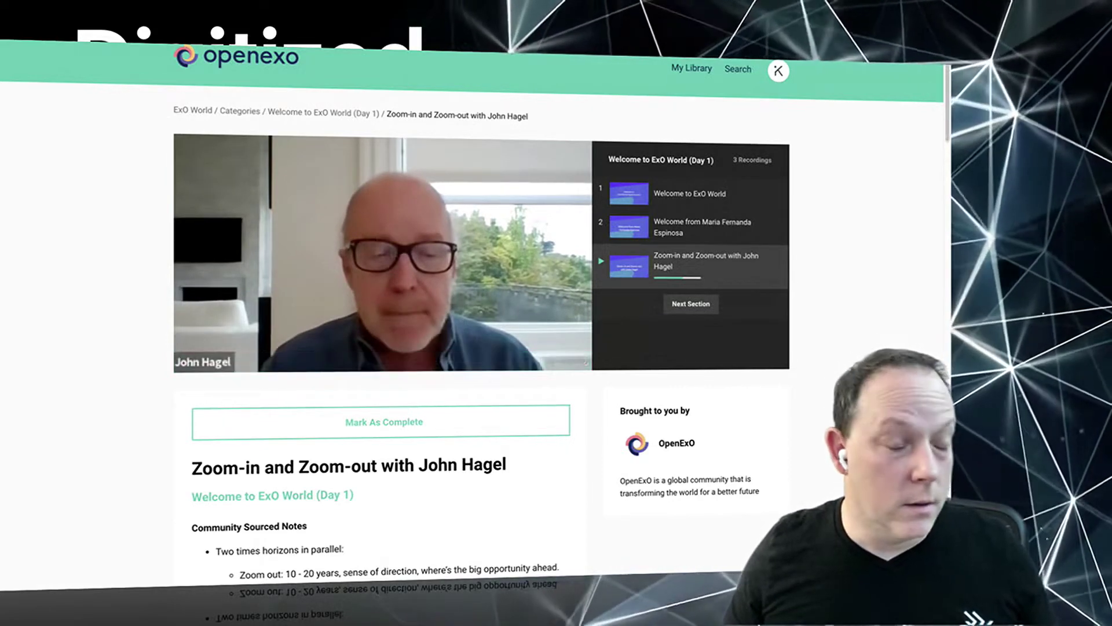
scroll(481, 319, "down", 6)
scroll(481, 319, "up", 6)
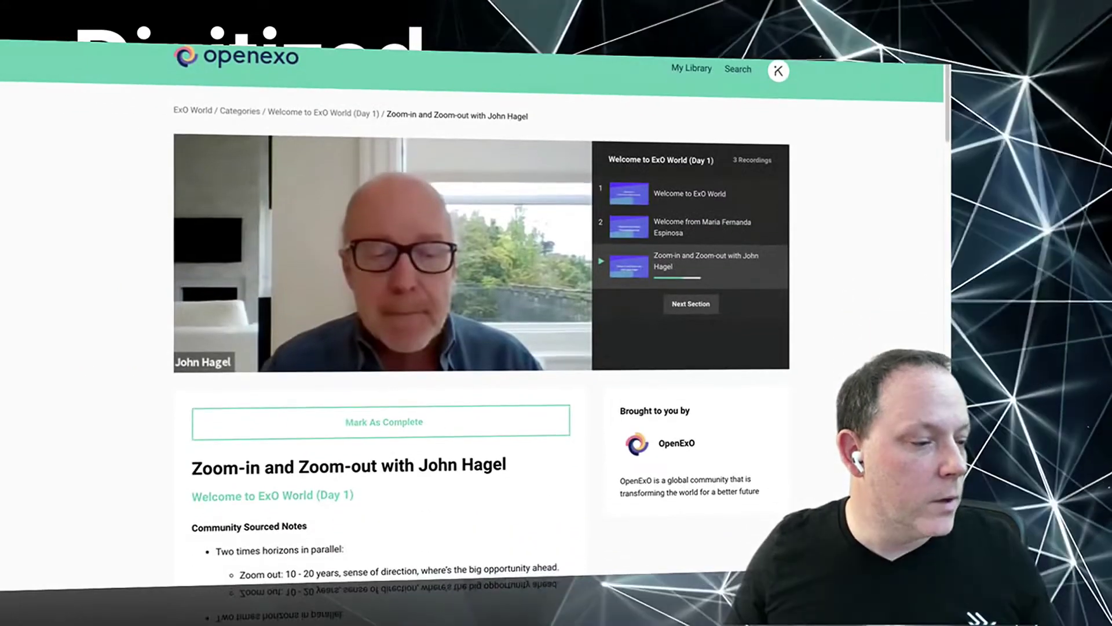
Search the site for "powerful" and open the "Zoom-in and Zoom-out" session from the results.
left_click(738, 69)
left_click(237, 109)
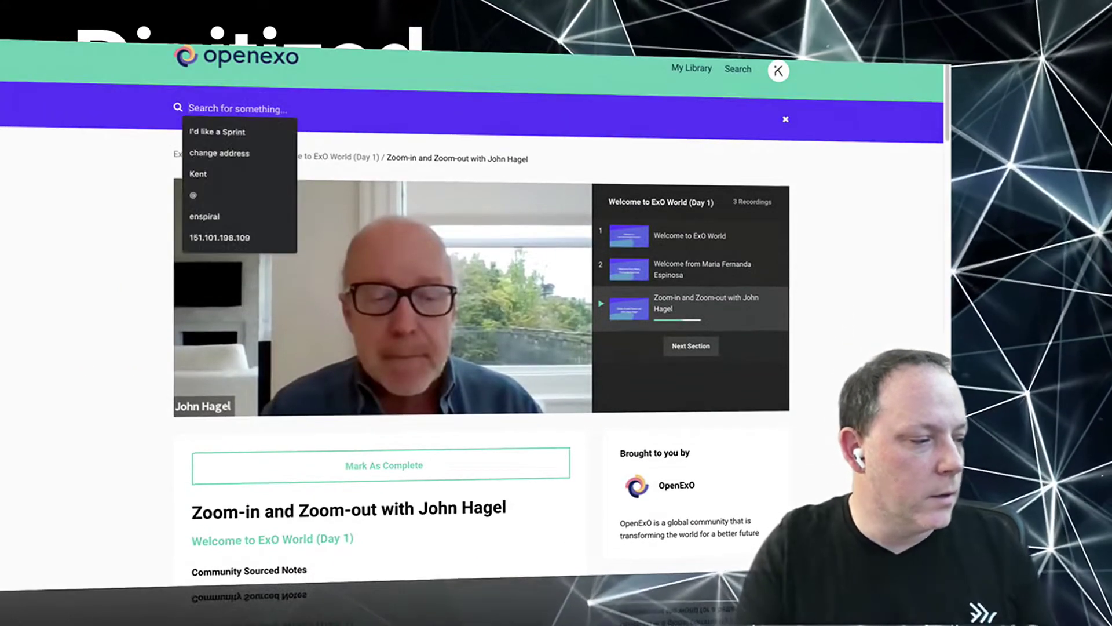
type("power")
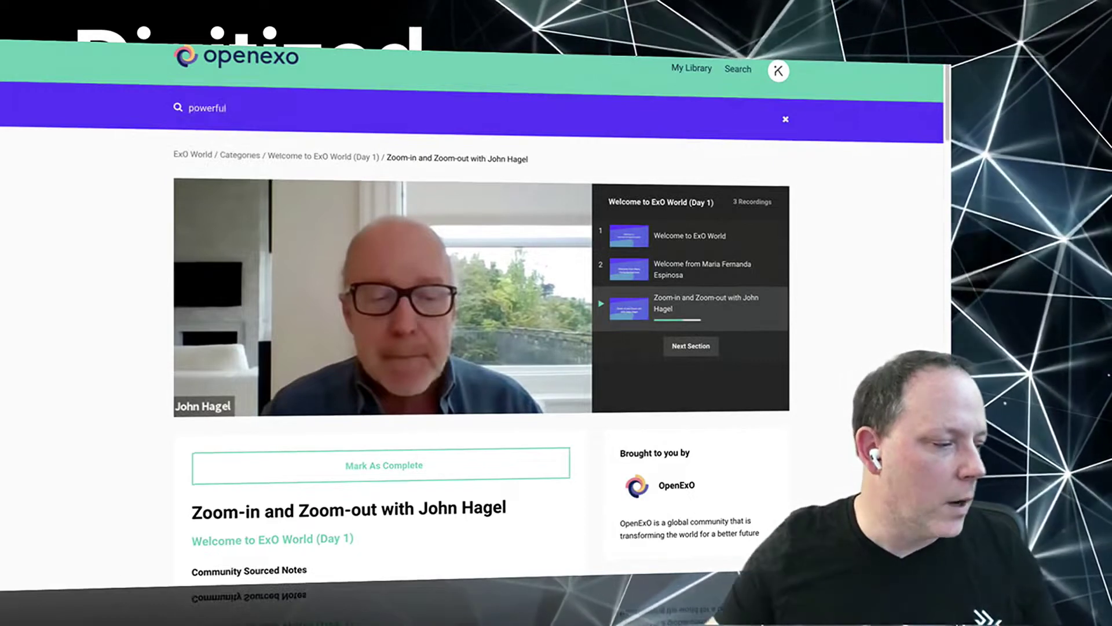
type("ful")
key("Return")
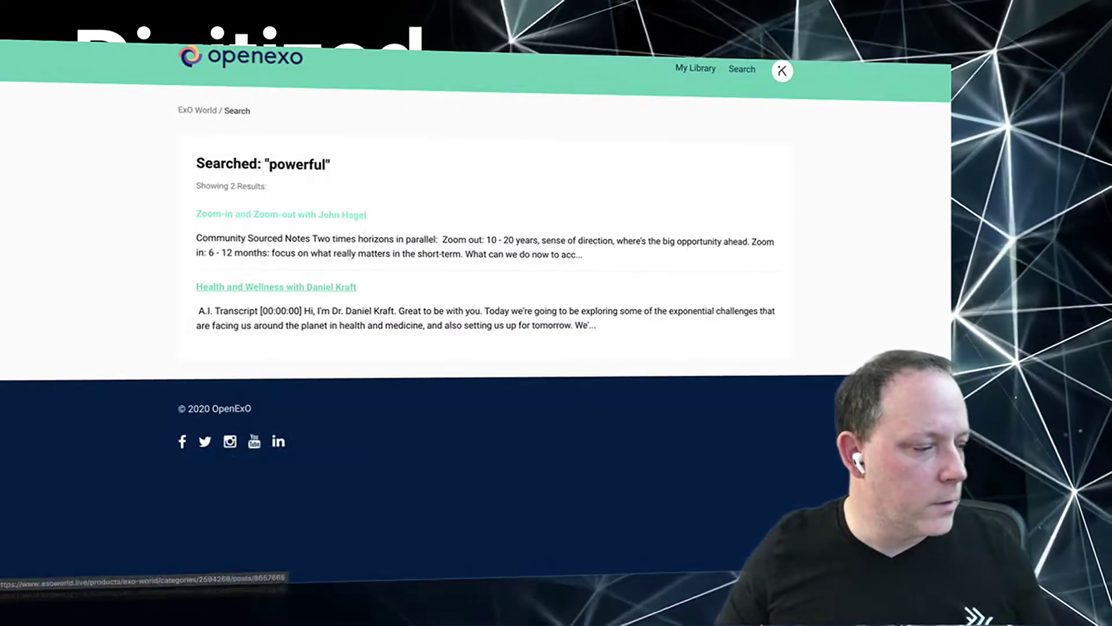
left_click(281, 214)
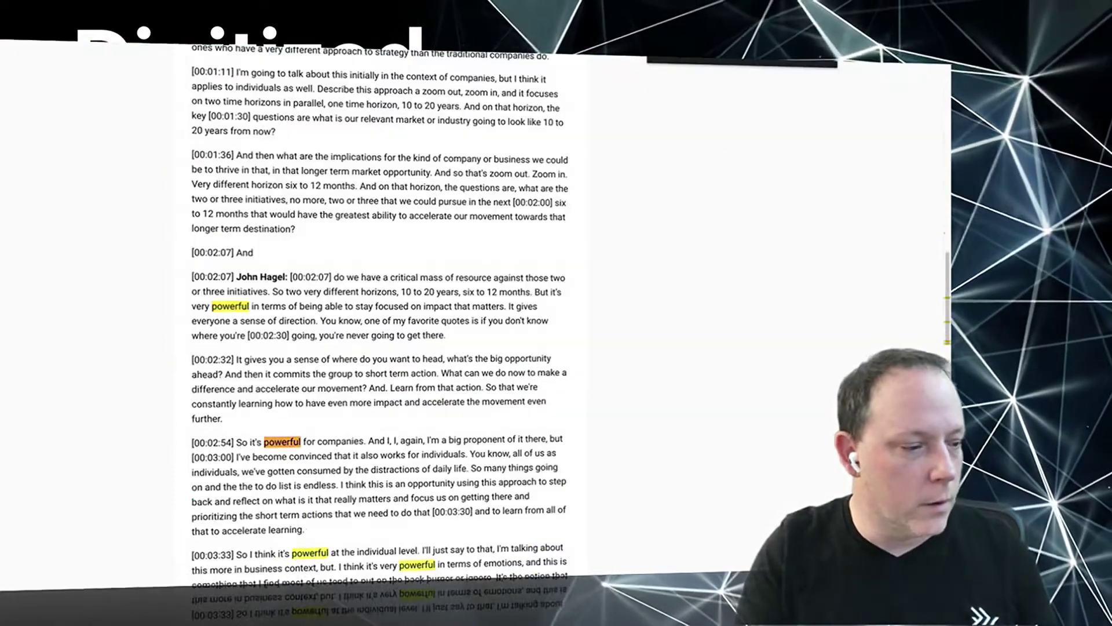
Review the highlighted occurrences of "powerful" in the session's transcript and return to its video.
scroll(380, 334, "down", 6)
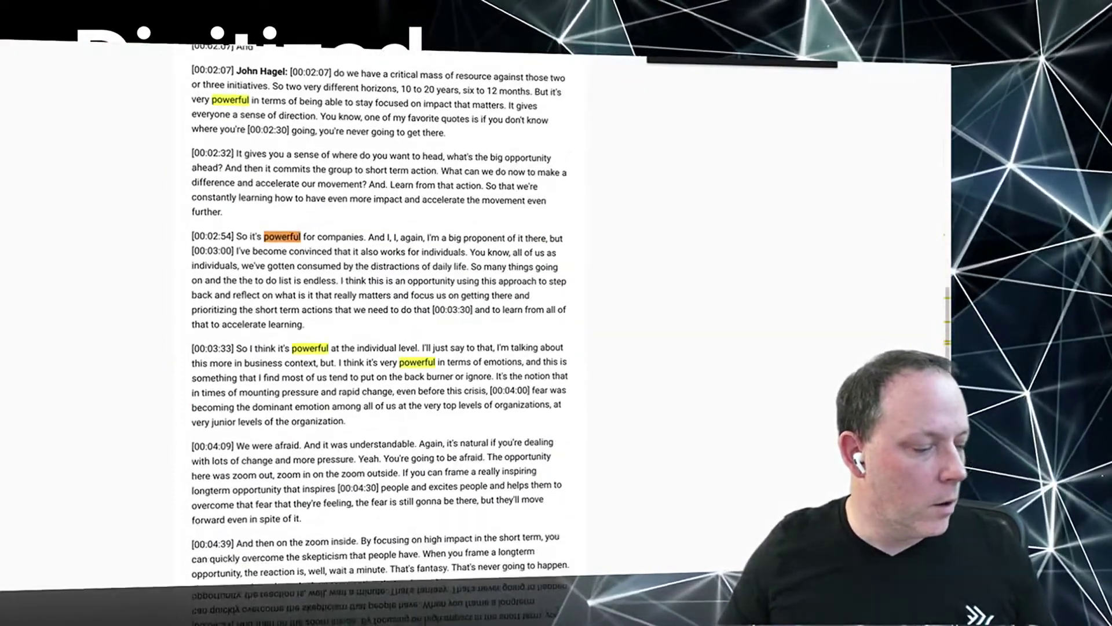
scroll(379, 334, "down", 4)
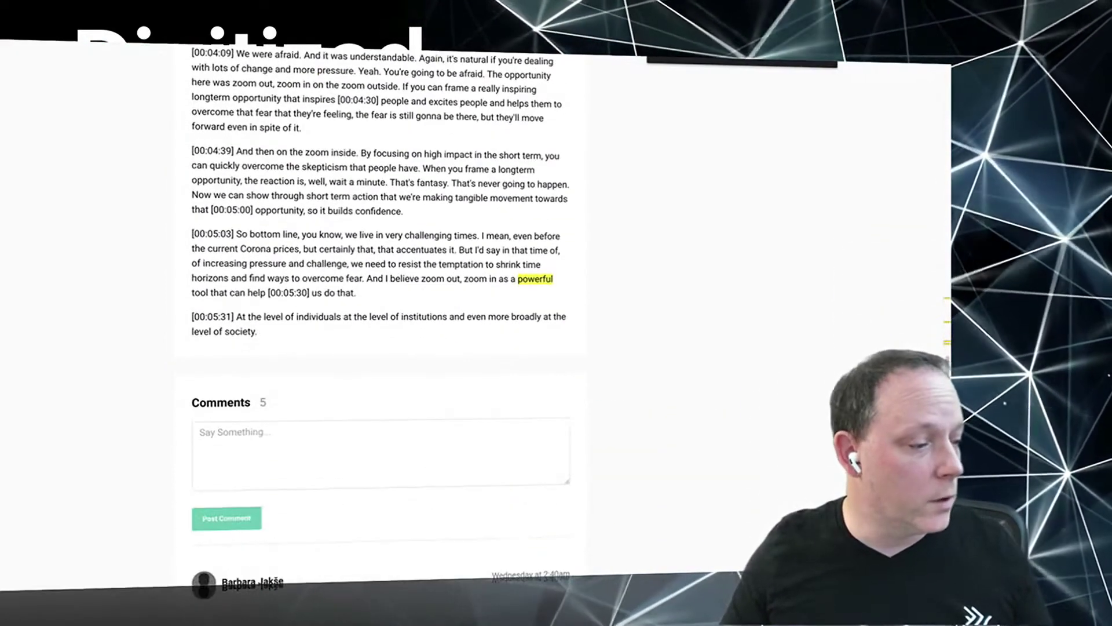
scroll(380, 334, "up", 20)
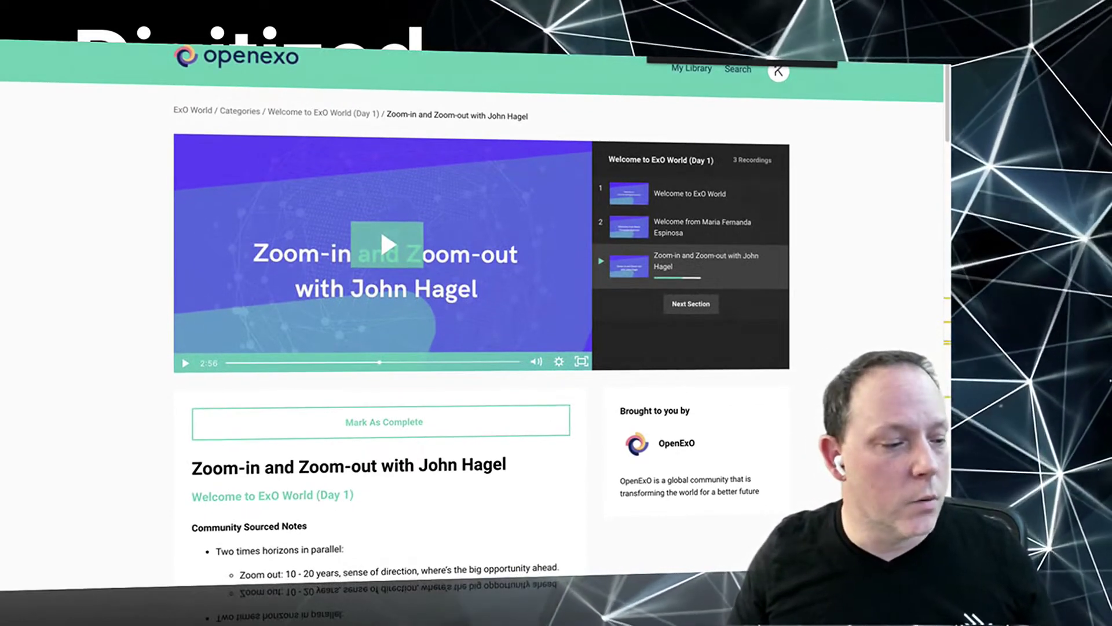
scroll(382, 290, "down", 1)
scroll(383, 289, "up", 1)
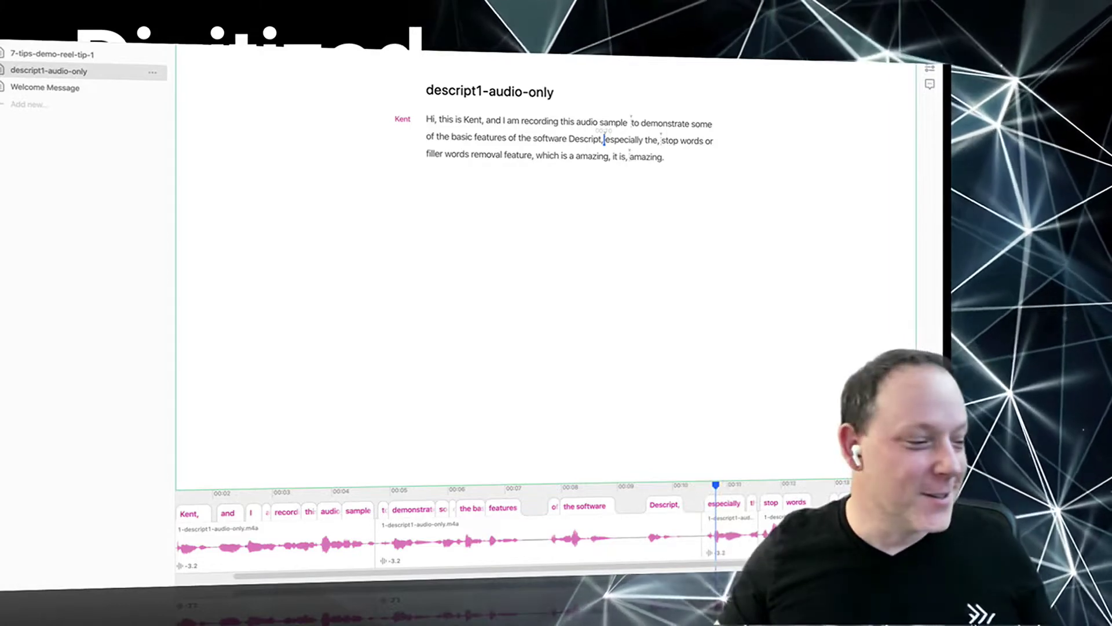
Switch back to Descript, open the 7-tips-demo-reel-tip-1 composition and widen its video preview.
left_click(64, 55)
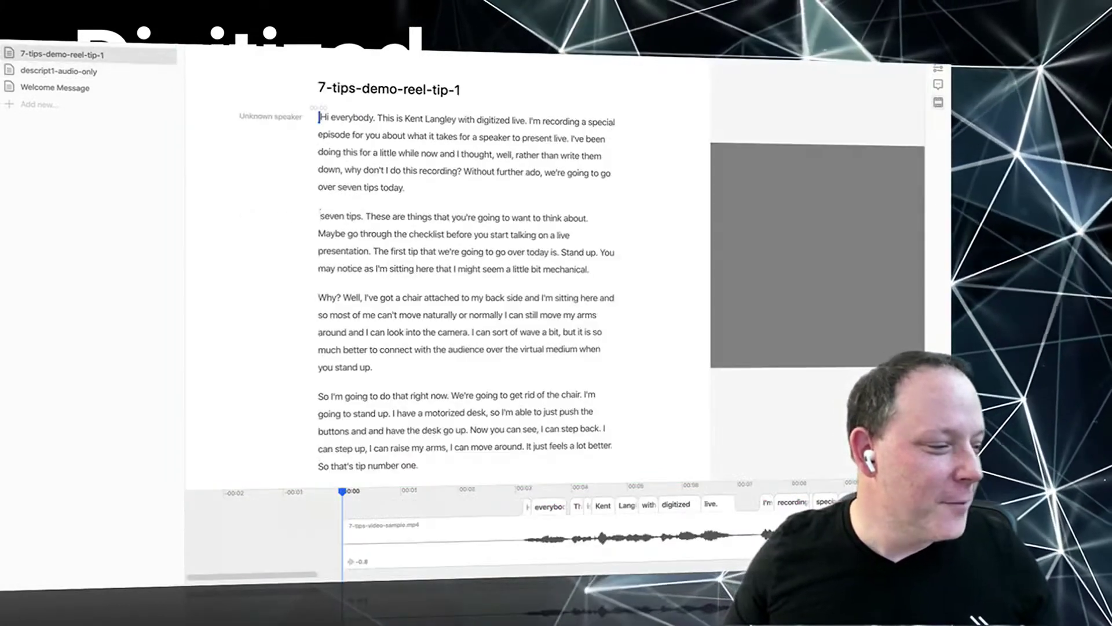
left_click_drag(710, 267, 574, 267)
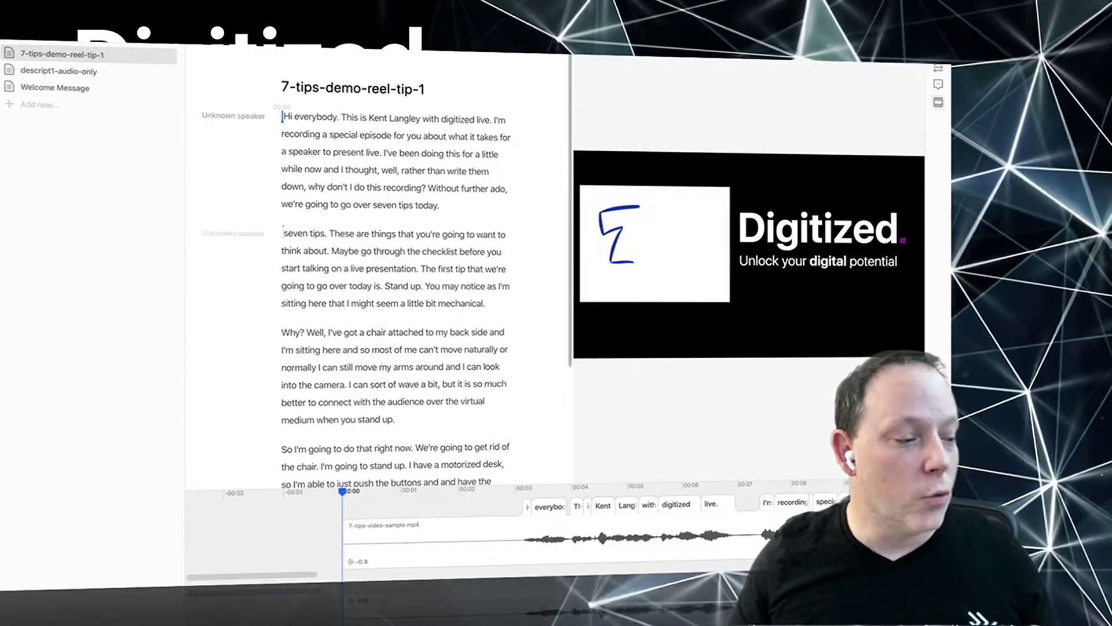
Play the 7-tips-demo-reel-tip-1 composition from its start through "Without further ado" and pause it.
scroll(394, 266, "down", 5)
scroll(394, 266, "up", 5)
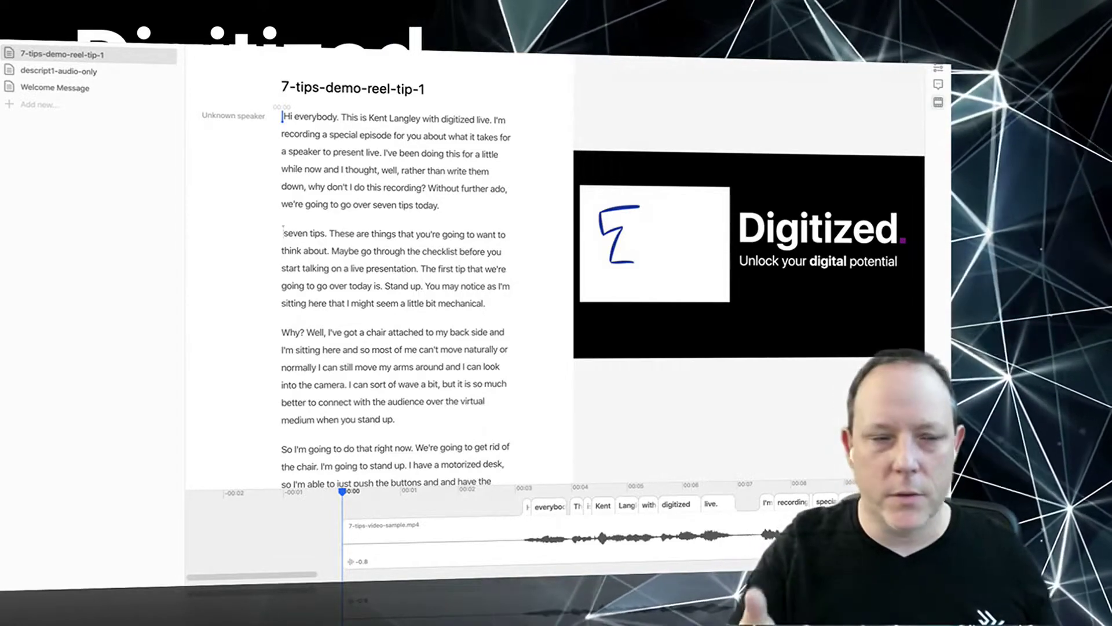
key("space")
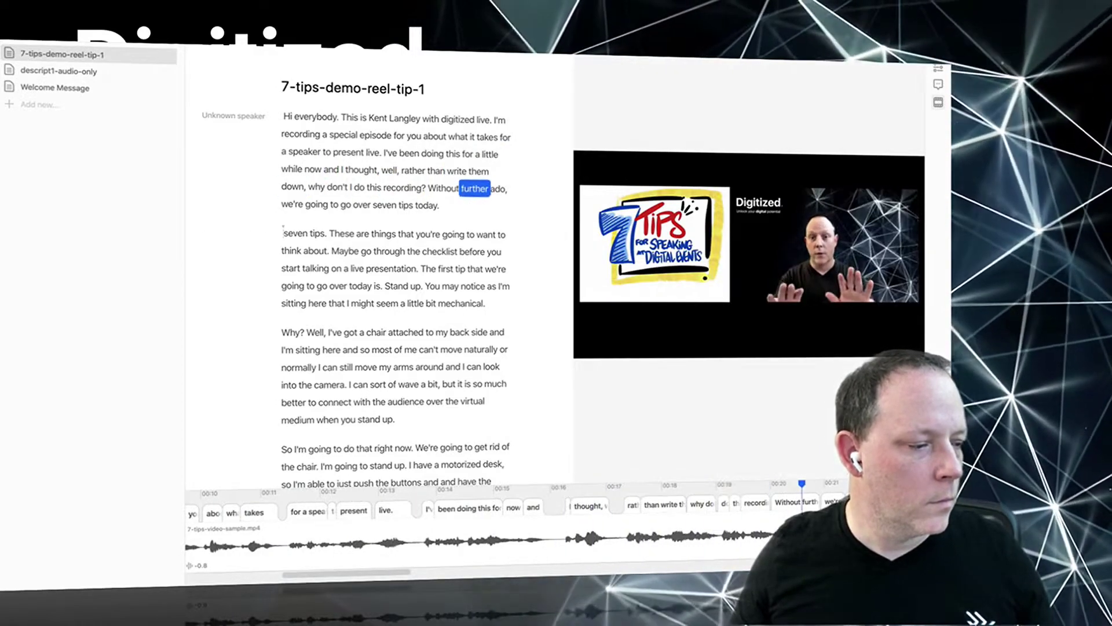
key("space")
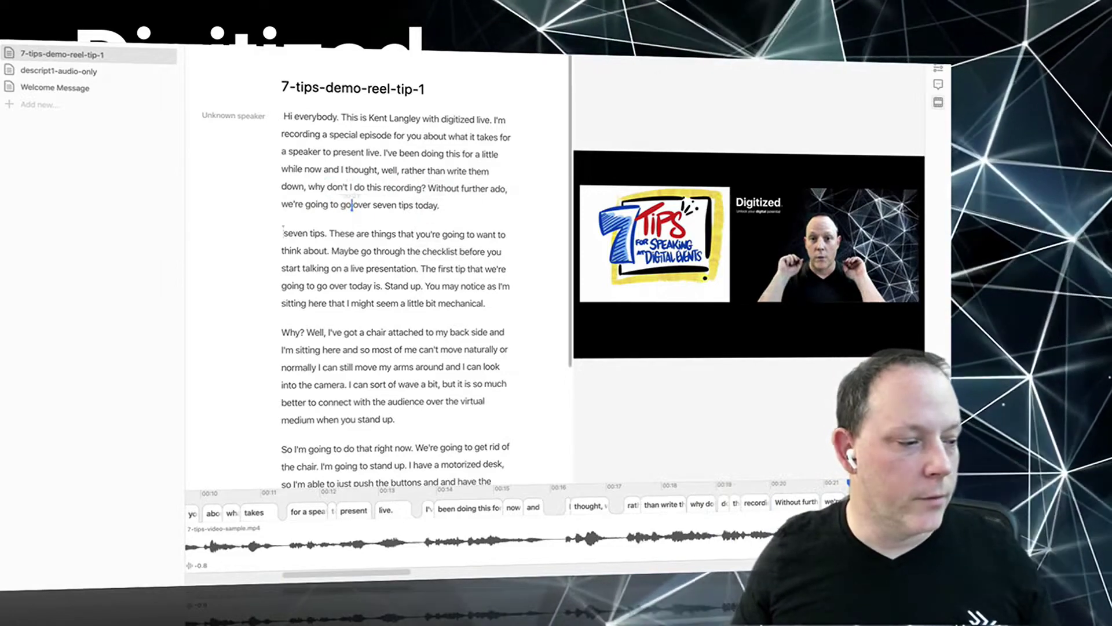
Delete the sentence "Without further ado, we're going to go over seven tips today." and play from "I've been doing this" across the cut.
left_click_drag(428, 189, 440, 206)
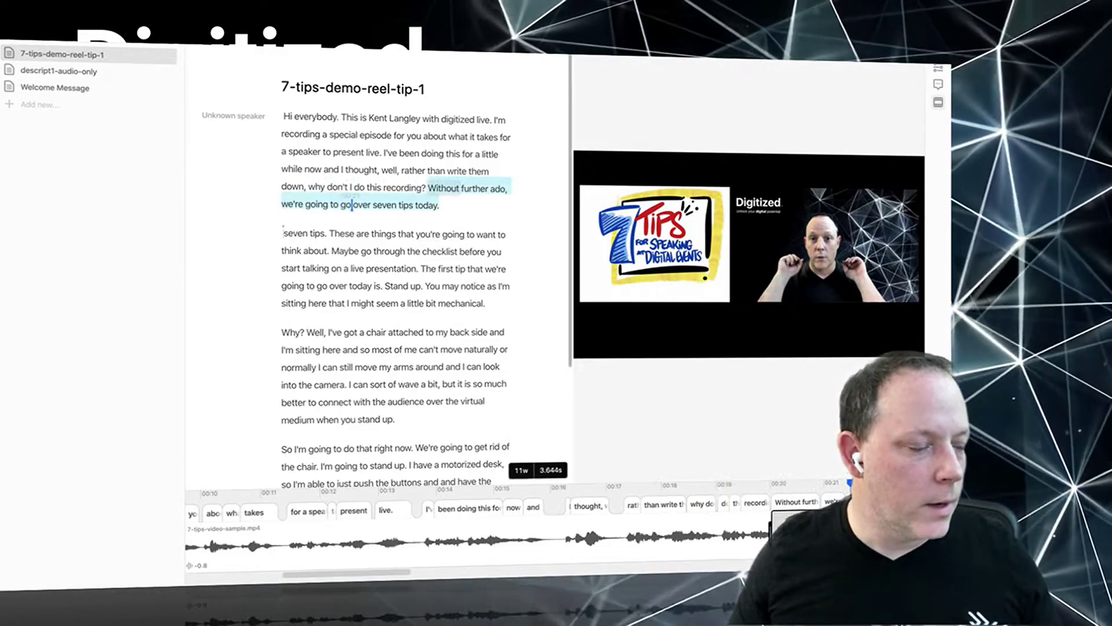
key("BackSpace")
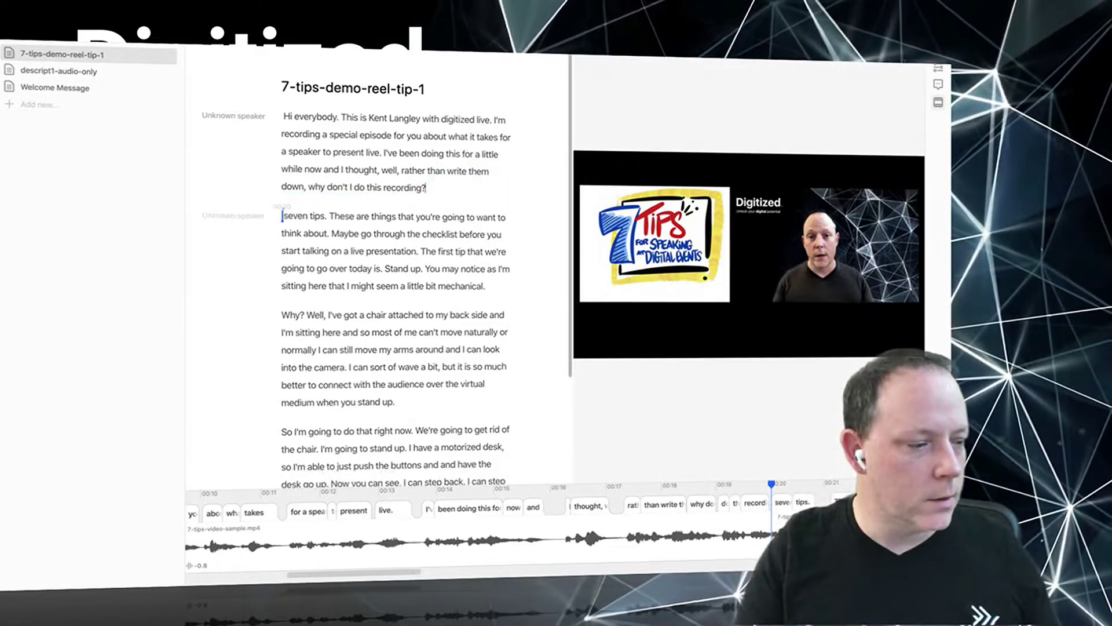
left_click(383, 152)
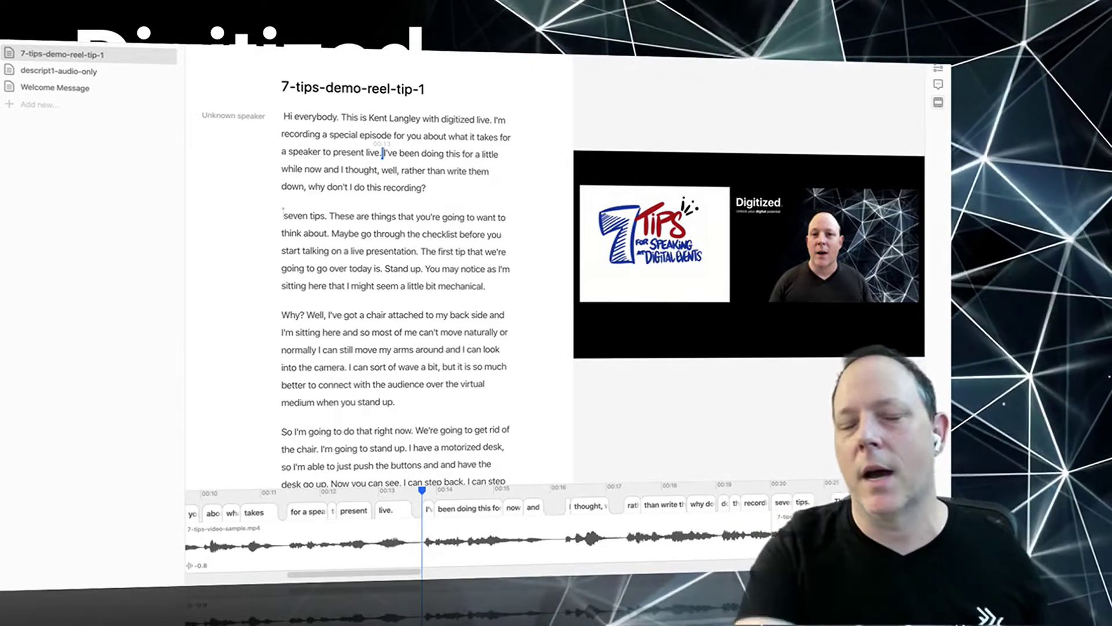
key("space")
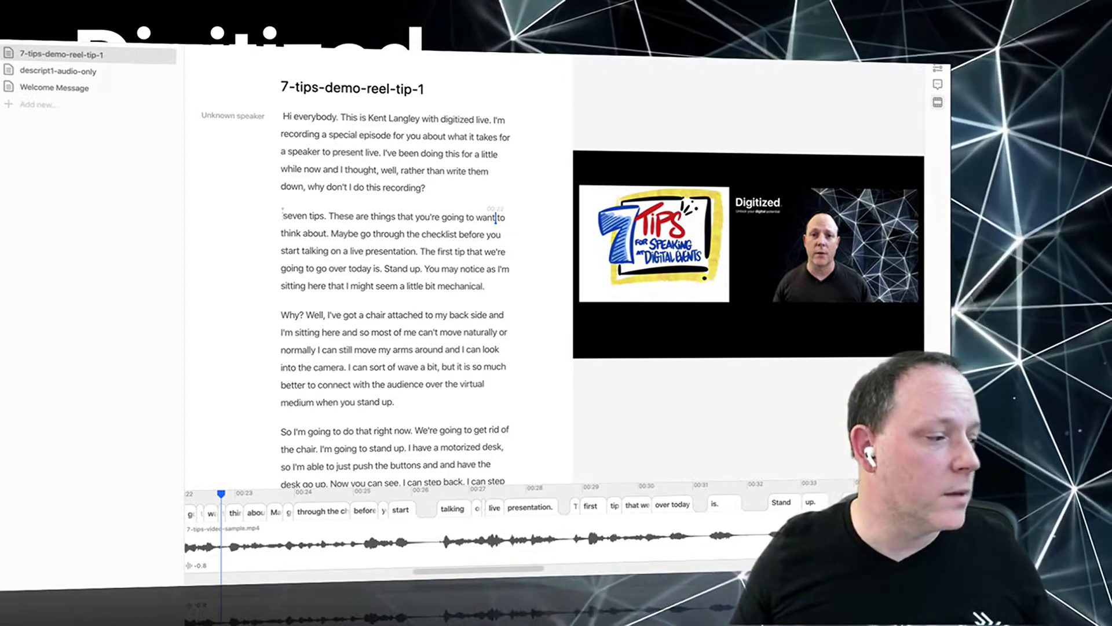
Import the audio file descript1-audio-only.m4a from Finder into the project's media library.
left_click(116, 42)
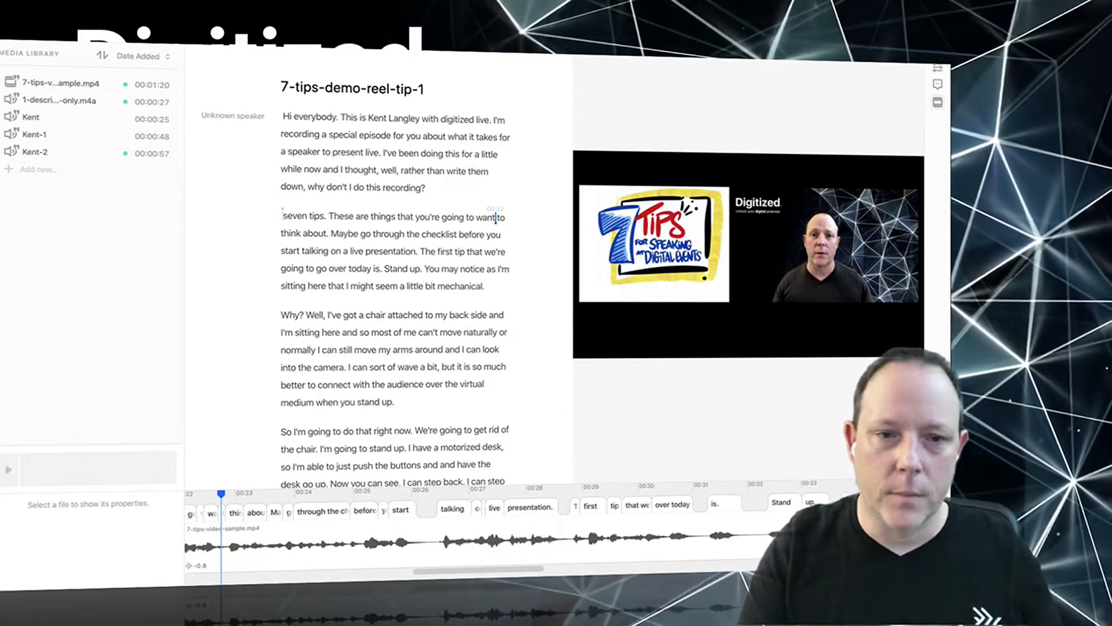
key("super+n")
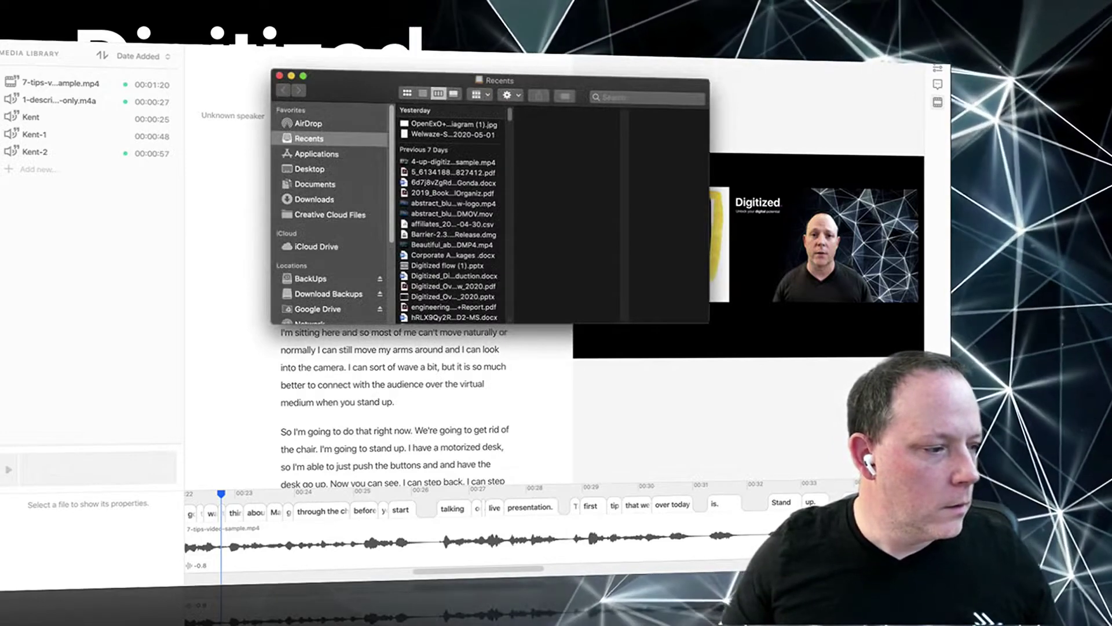
key("super+w")
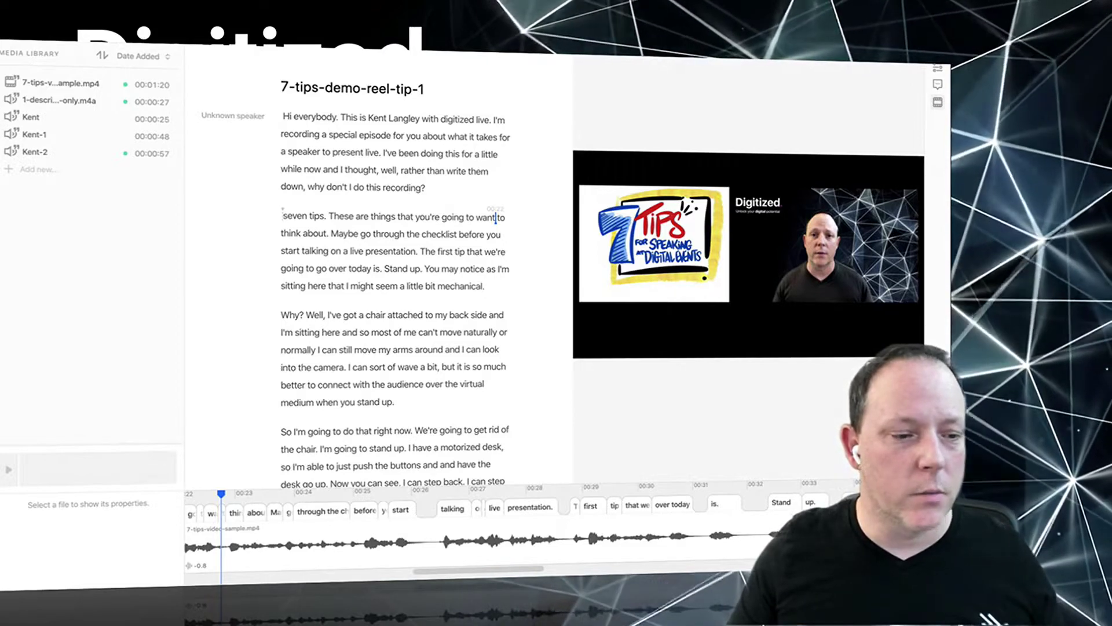
left_click_drag(483, 72, 102, 193)
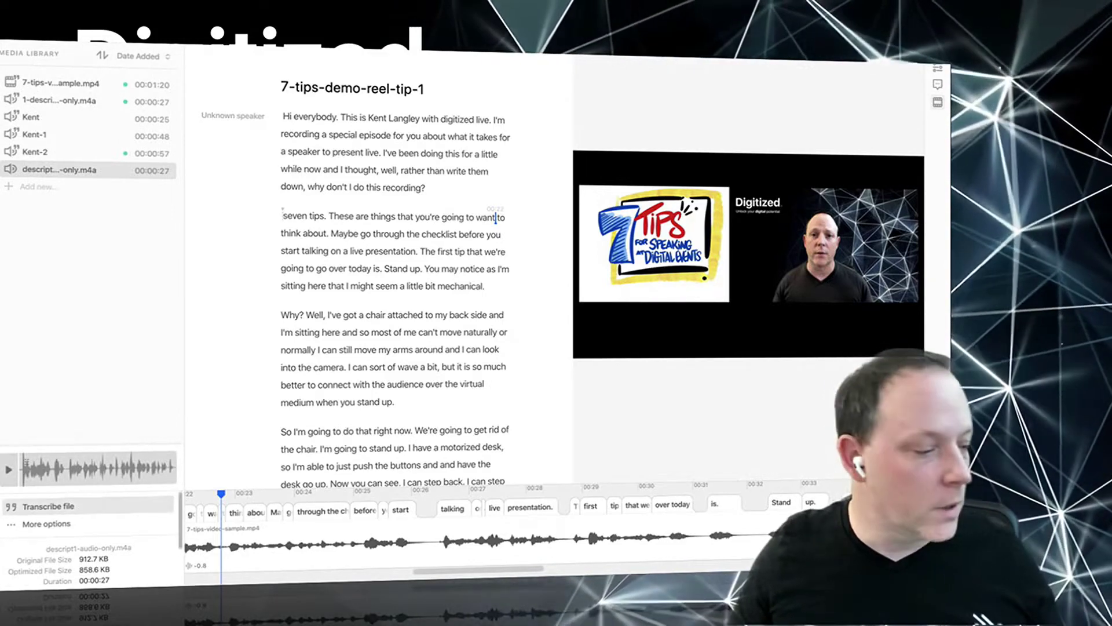
Transcribe the imported audio file automatically into a new composition with detection of multiple speakers enabled.
left_click(70, 506)
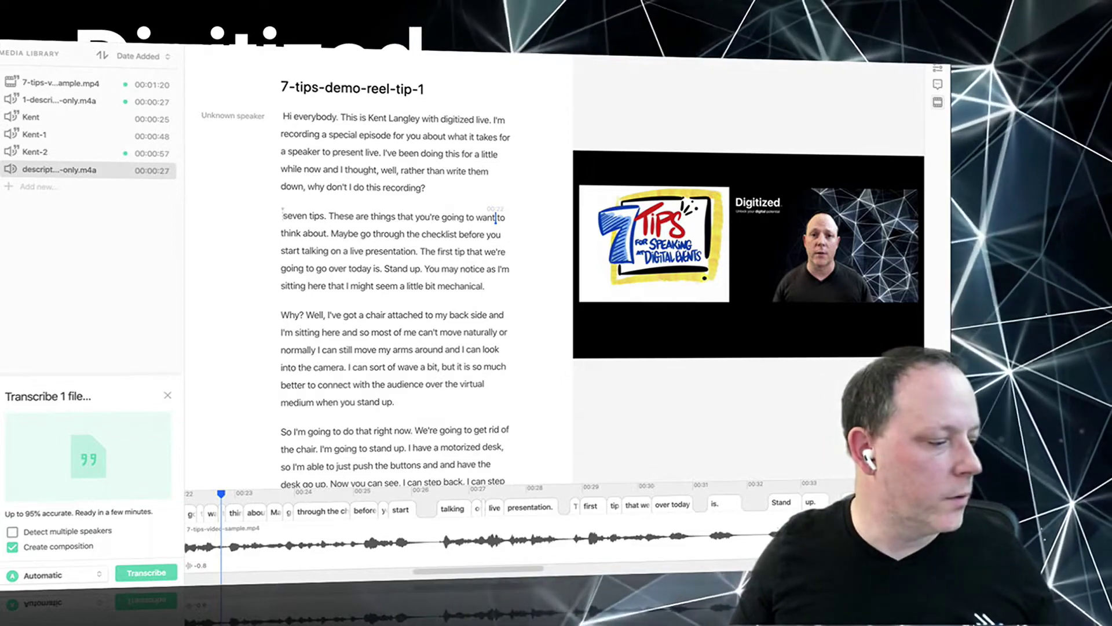
left_click(12, 532)
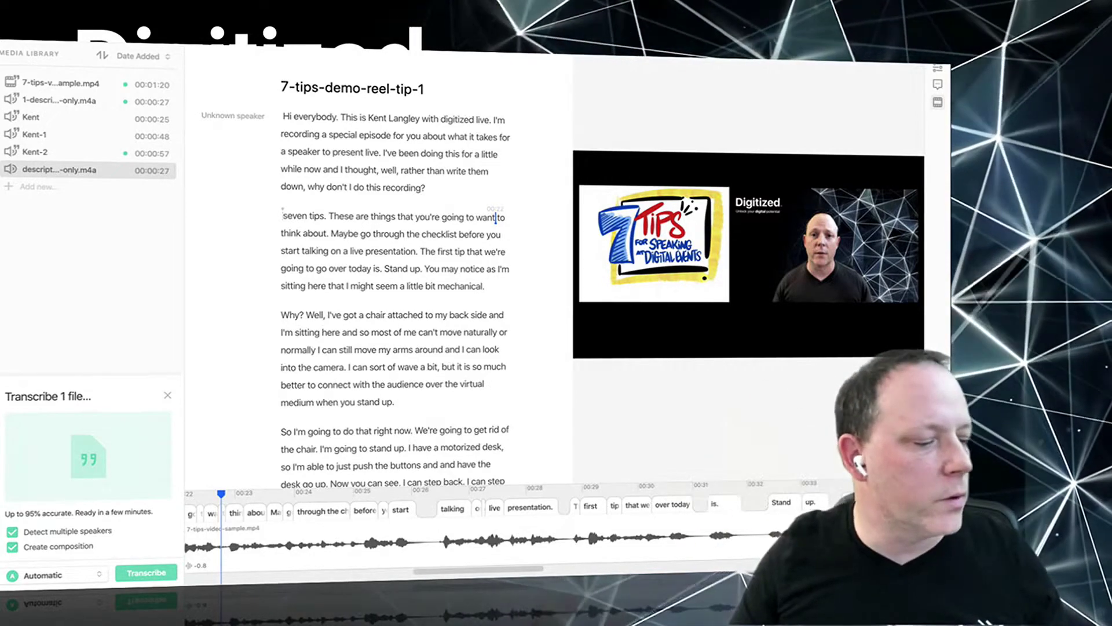
left_click(146, 572)
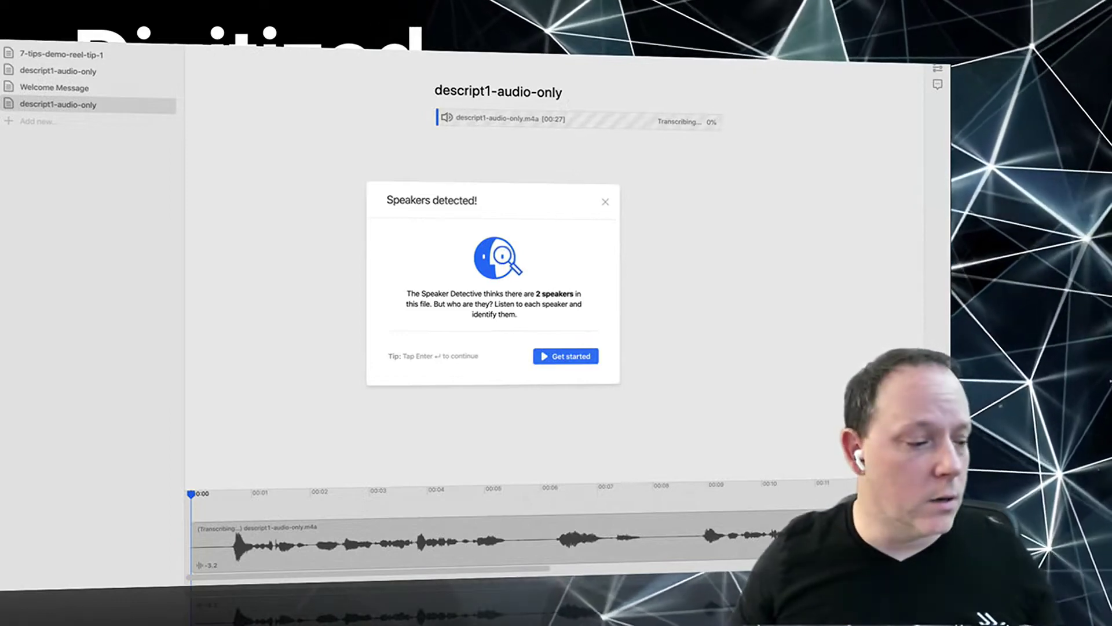
Identify both detected speaker clips as the same person by entering the speaker's first name, and finish the speaker labelling.
key("Return")
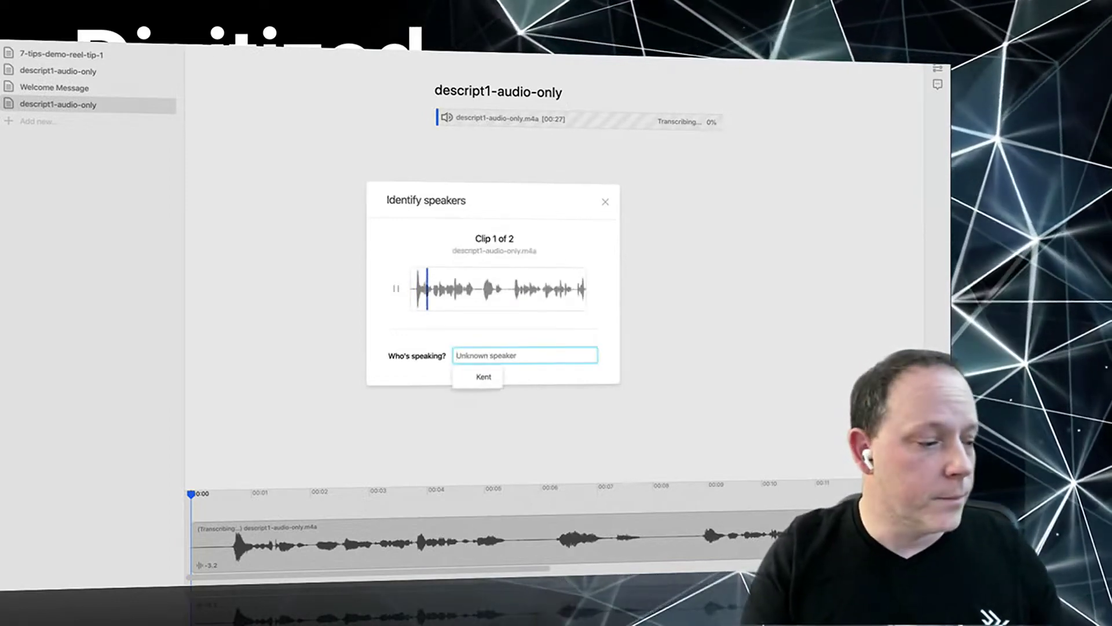
type("Kent")
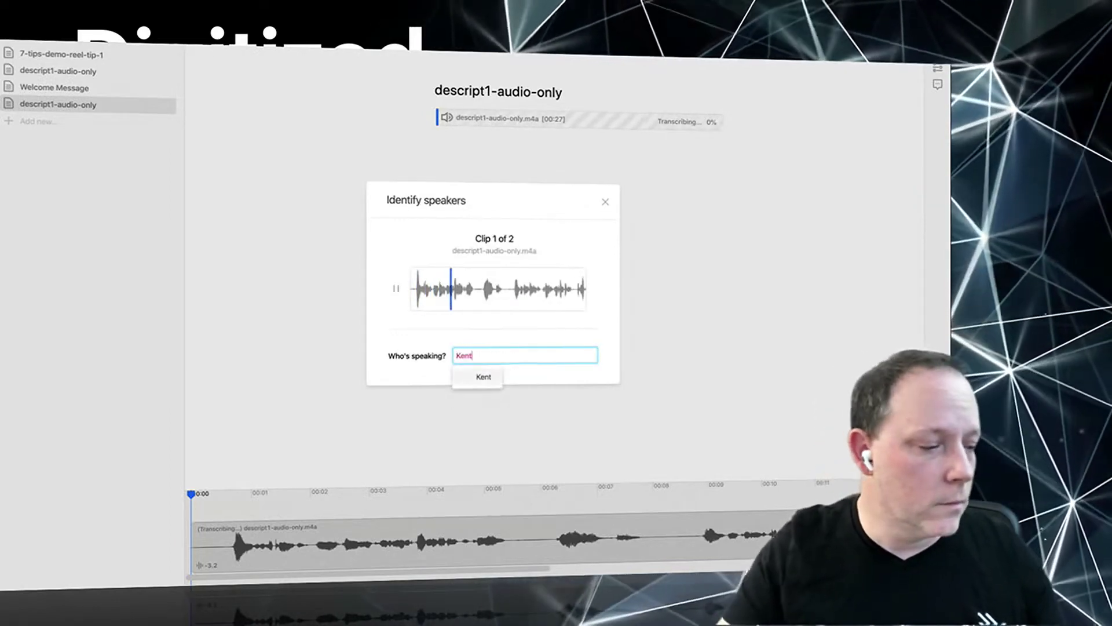
key("Return")
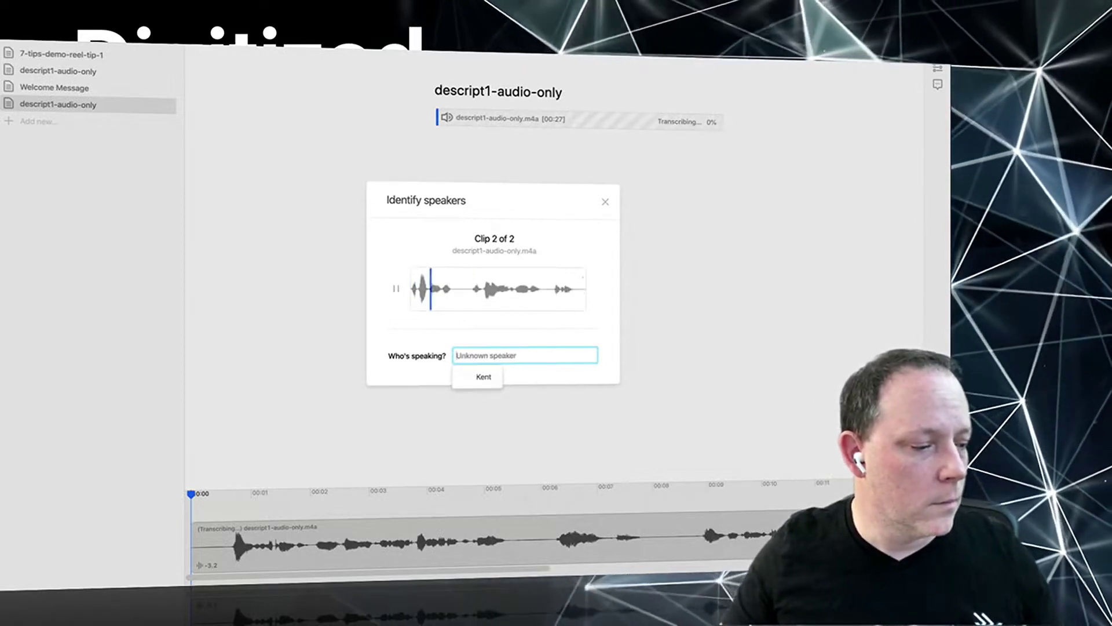
type("KEnt")
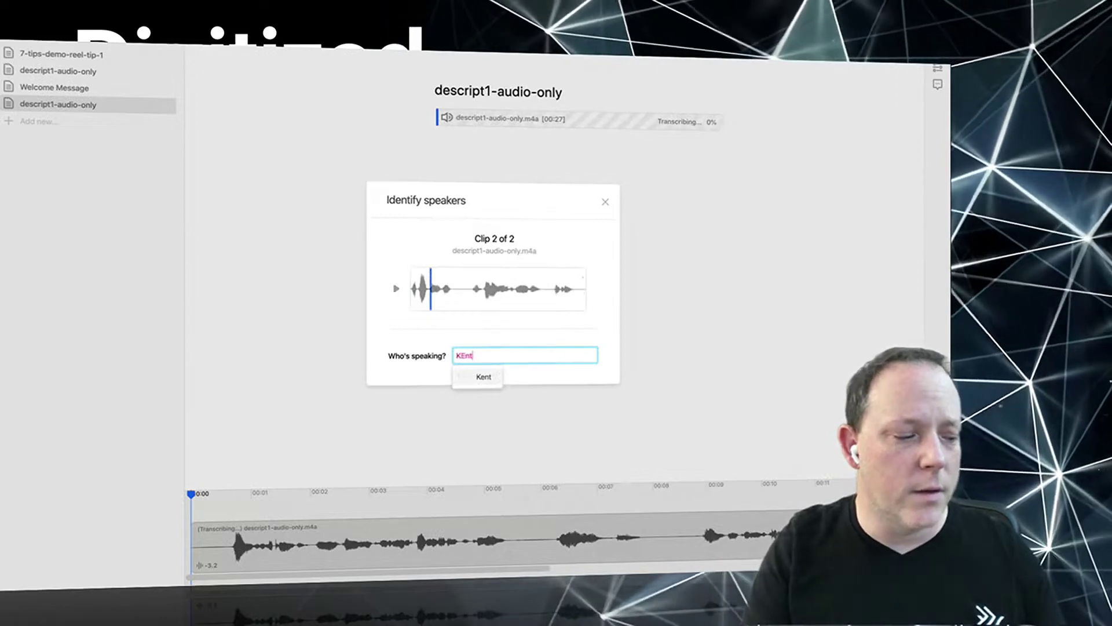
key("BackSpace")
key("BackSpace")
key("BackSpace")
type("ent")
key("Return")
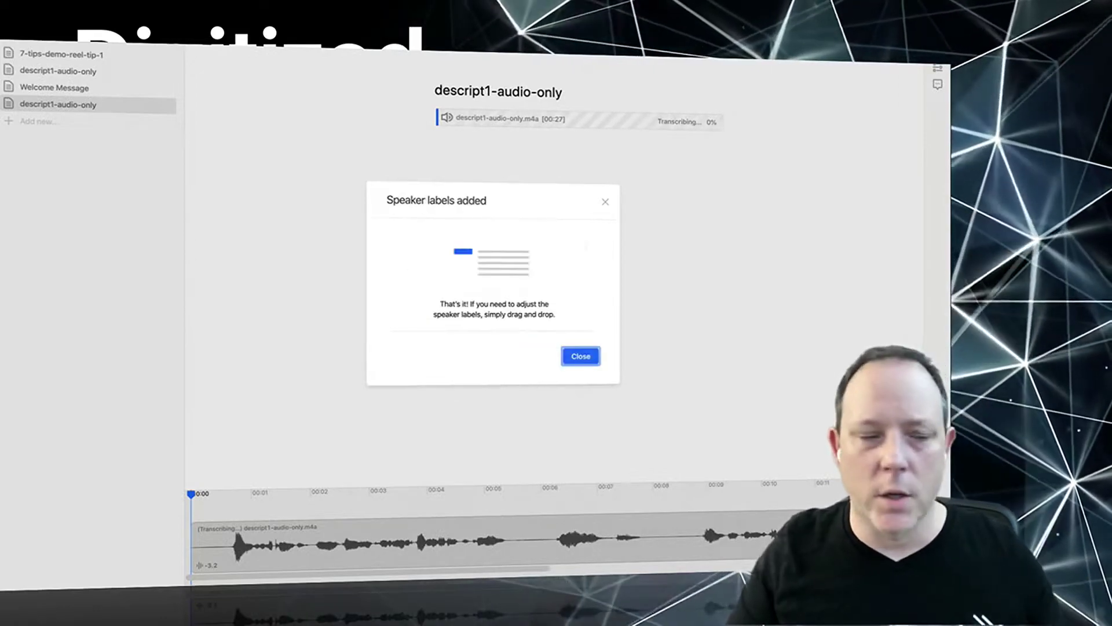
key("Return")
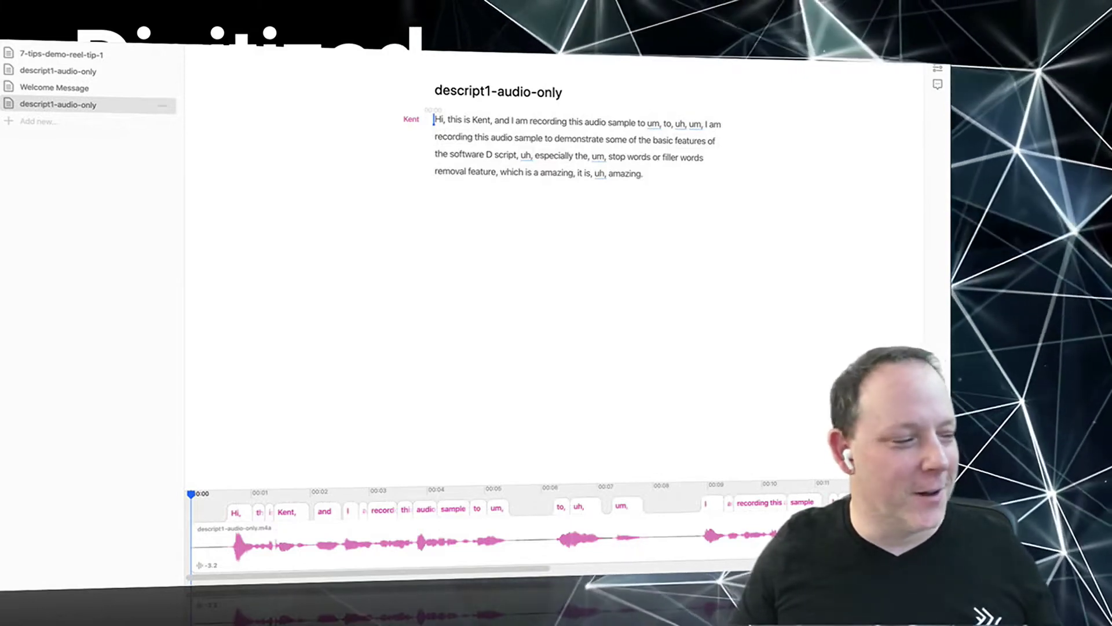
Delete all filler words from the newly transcribed descript1-audio-only composition.
left_click(161, 105)
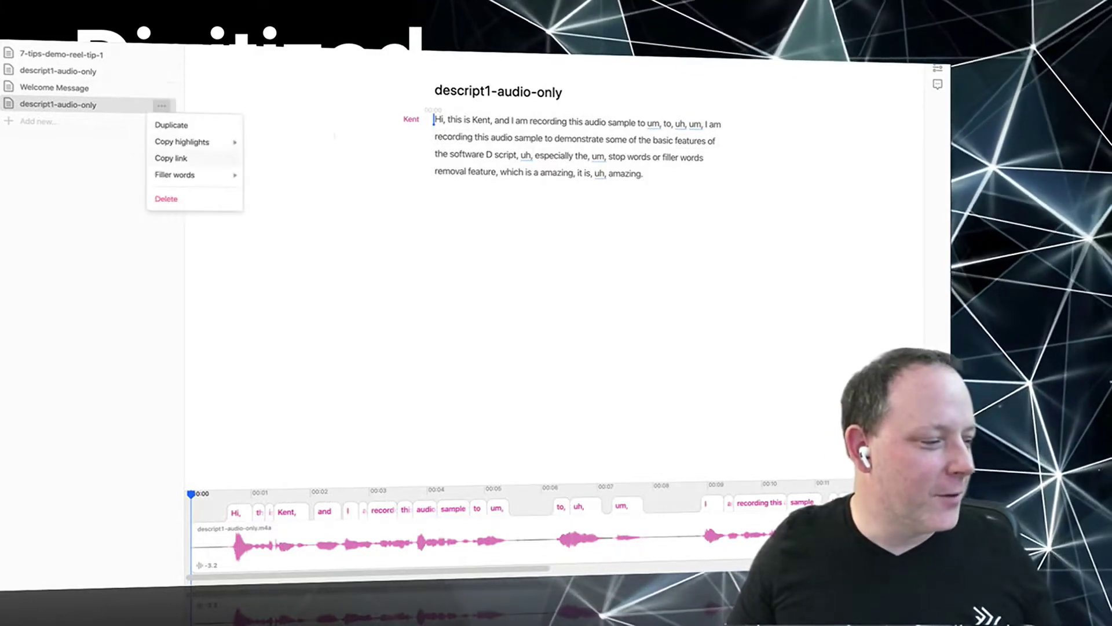
mouse_move(175, 174)
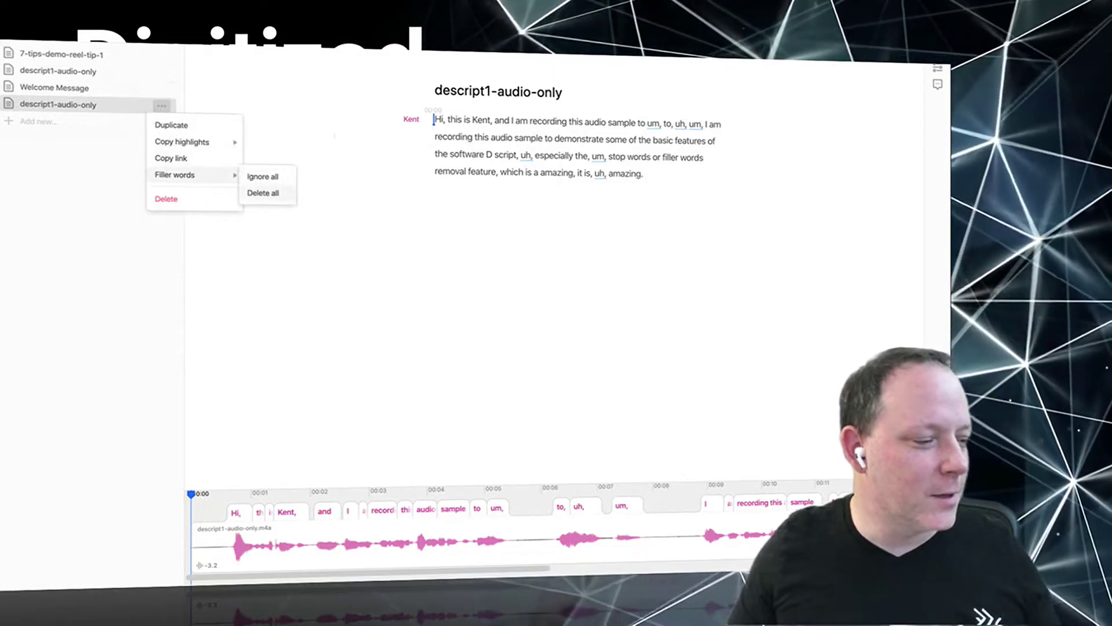
left_click(273, 193)
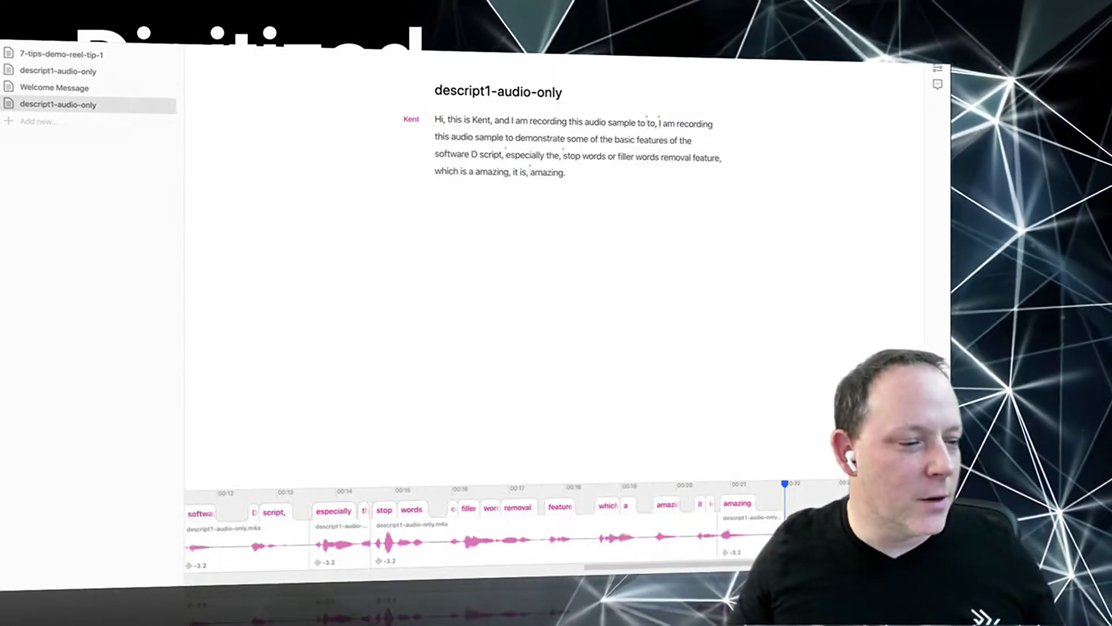
Export the transcript as a Microsoft Word (.docx) text file with timestamps at 15-second intervals.
left_click(892, 52)
left_click(472, 45)
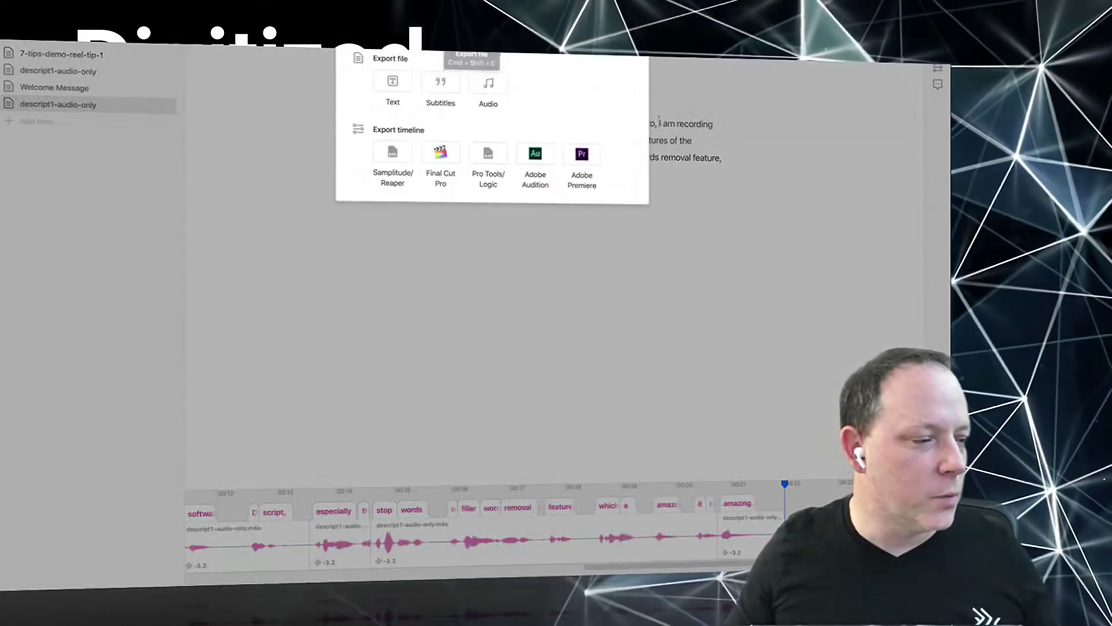
left_click(393, 81)
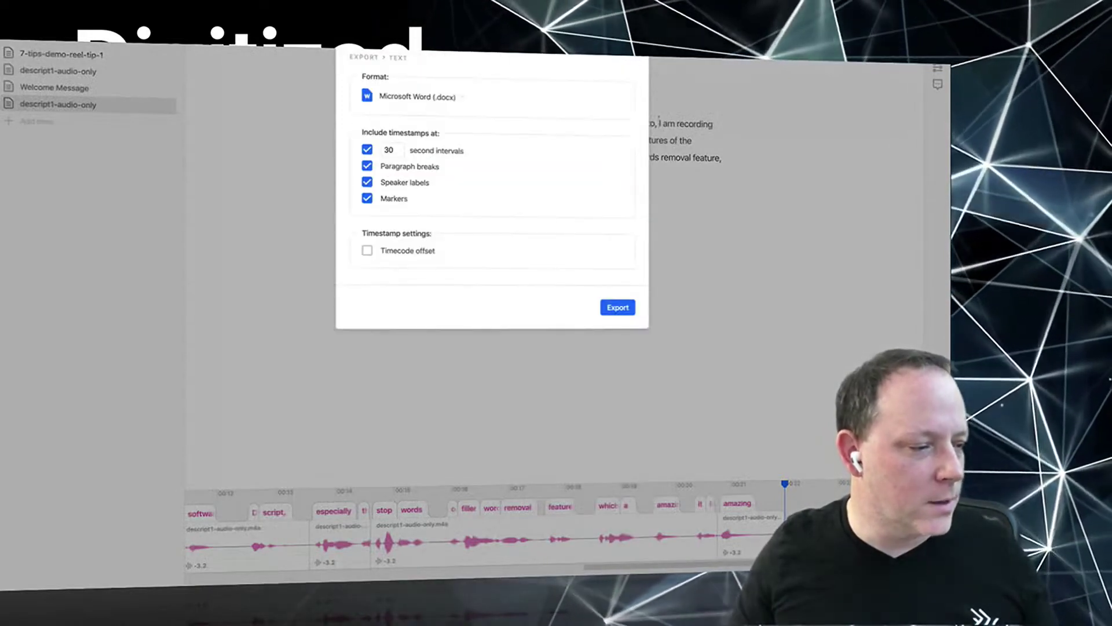
left_click(400, 152)
left_click(400, 153)
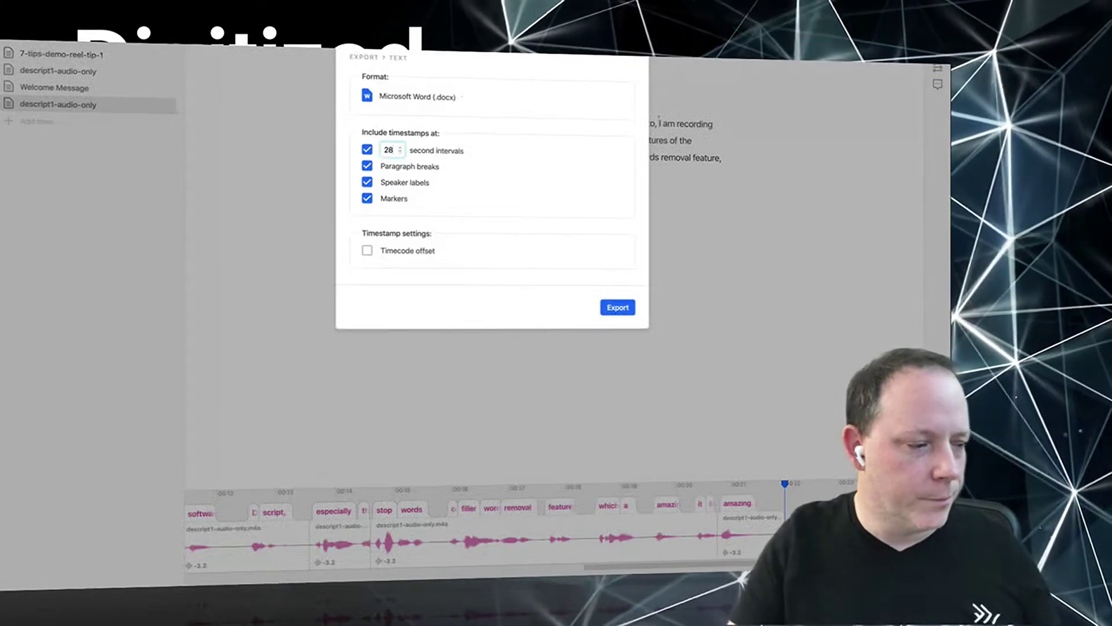
key("BackSpace")
key("BackSpace")
type("1")
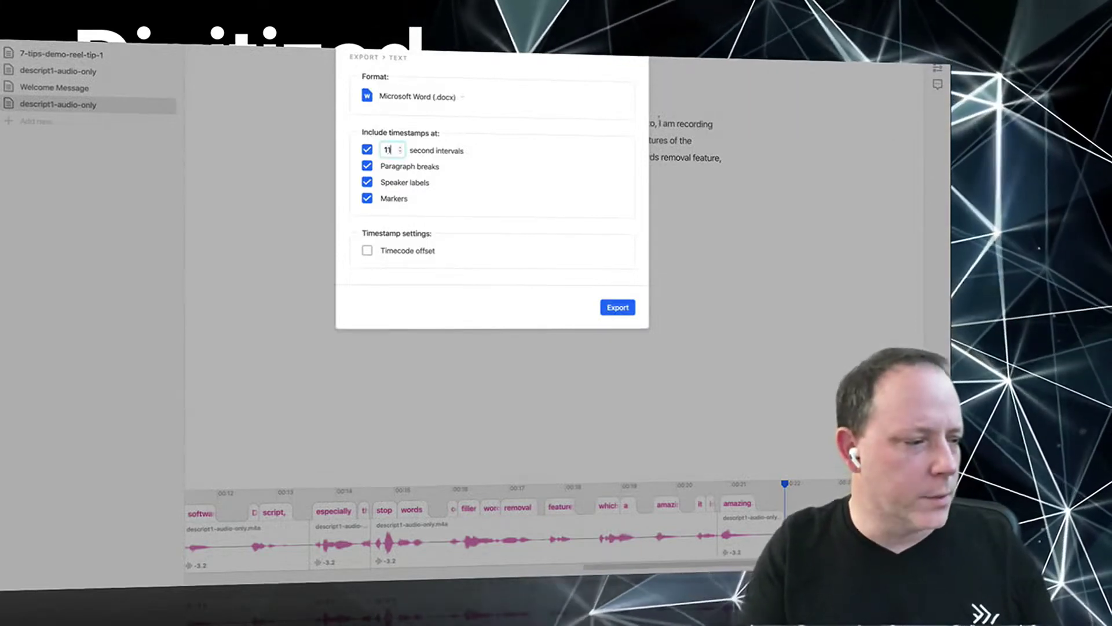
type("5")
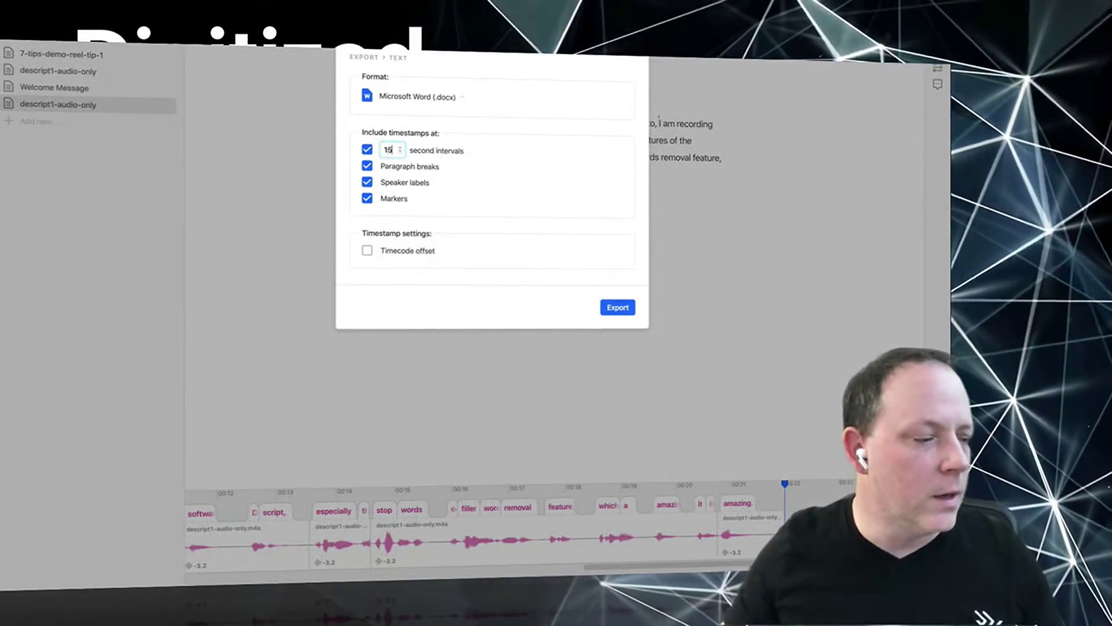
left_click(618, 308)
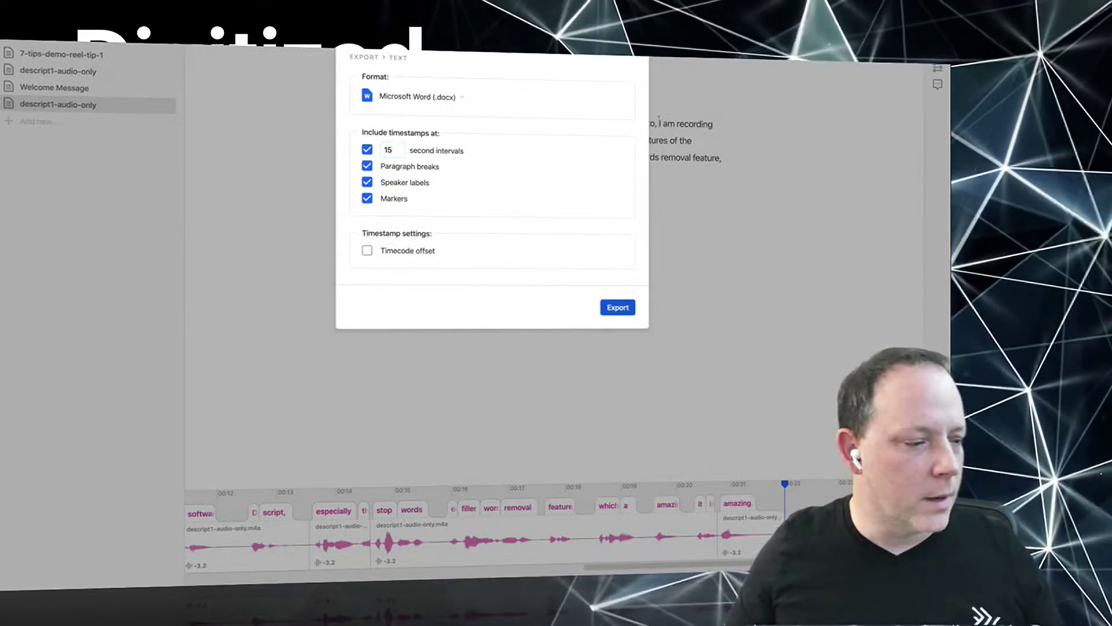
key("Return")
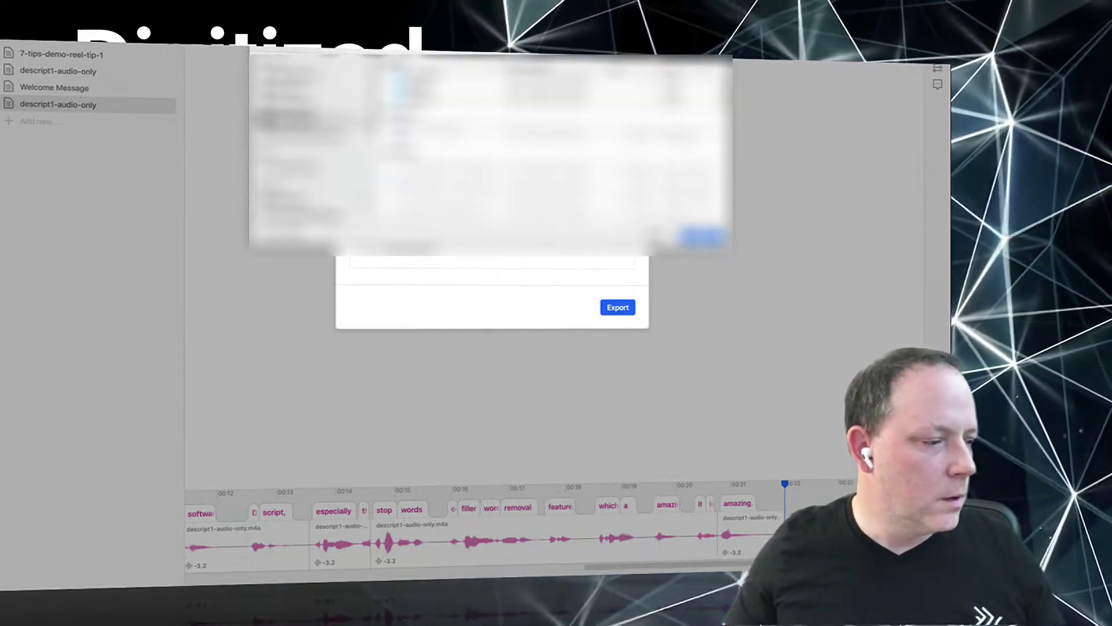
Save the exported transcript in the chosen subfolder and highlight the speaker label in the resulting document.
left_click(299, 103)
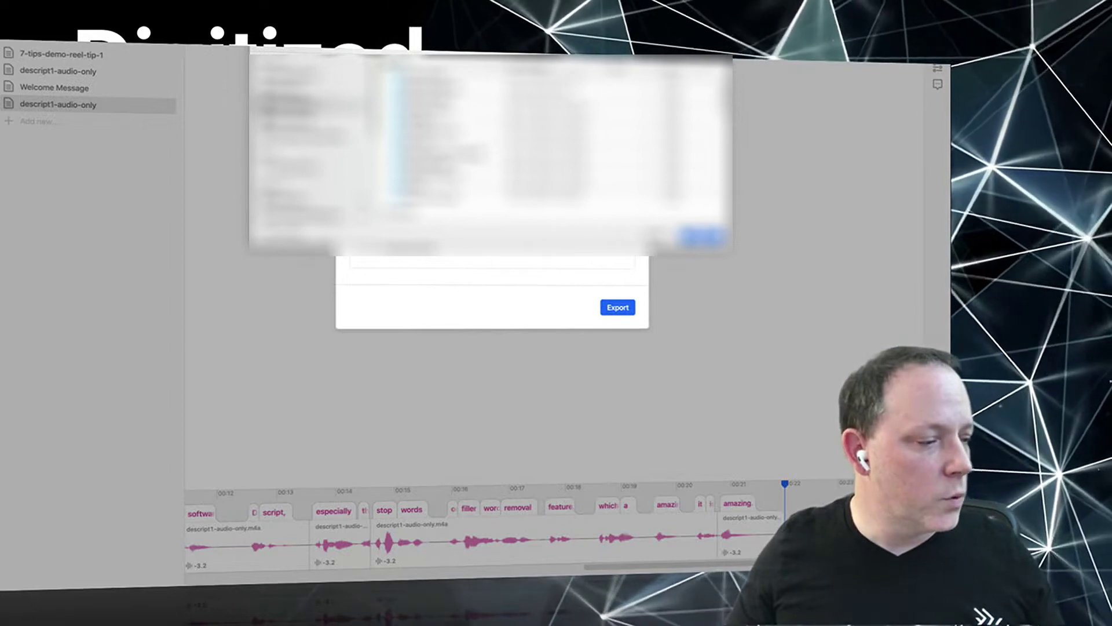
double_click(444, 102)
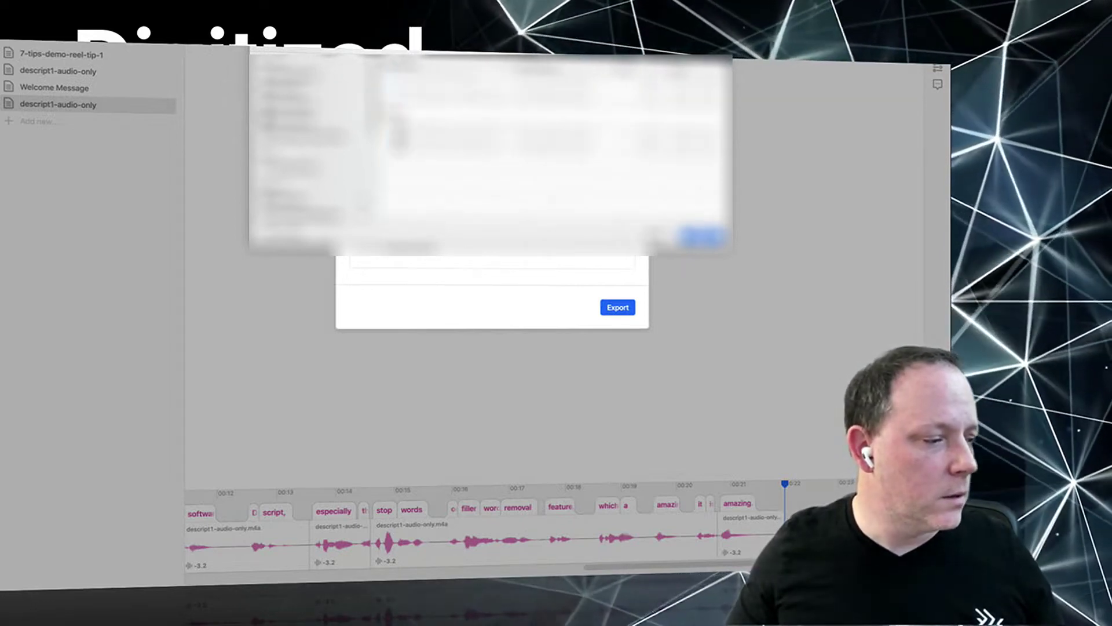
double_click(443, 91)
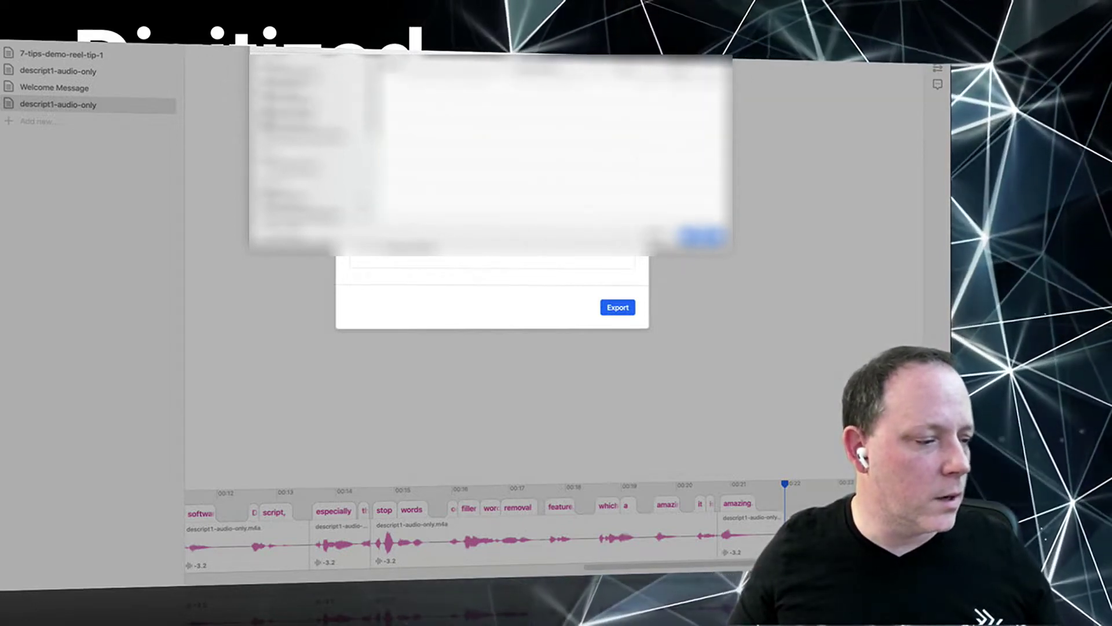
left_click(702, 237)
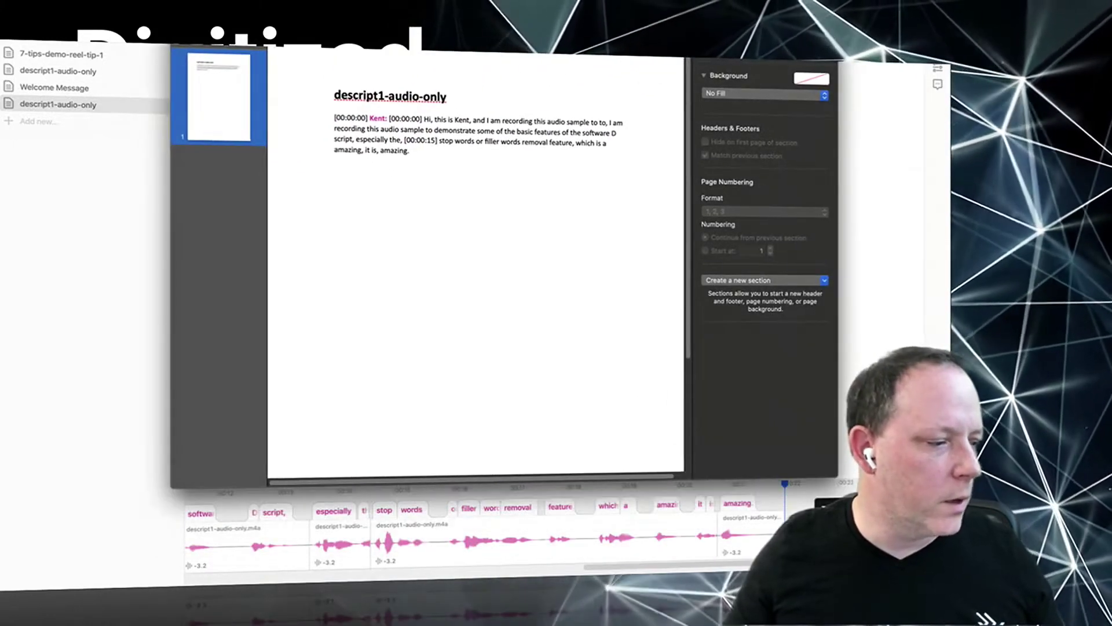
left_click_drag(369, 119, 390, 119)
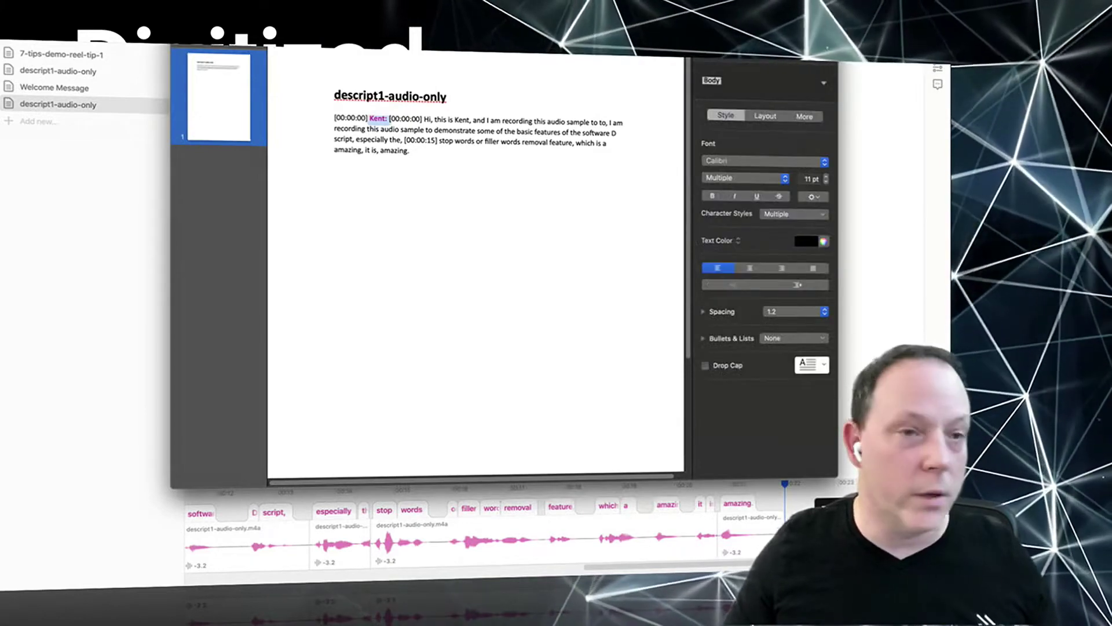
Close the exported Word document and review the composition's export formats and publishing options back in Descript.
left_click(418, 129)
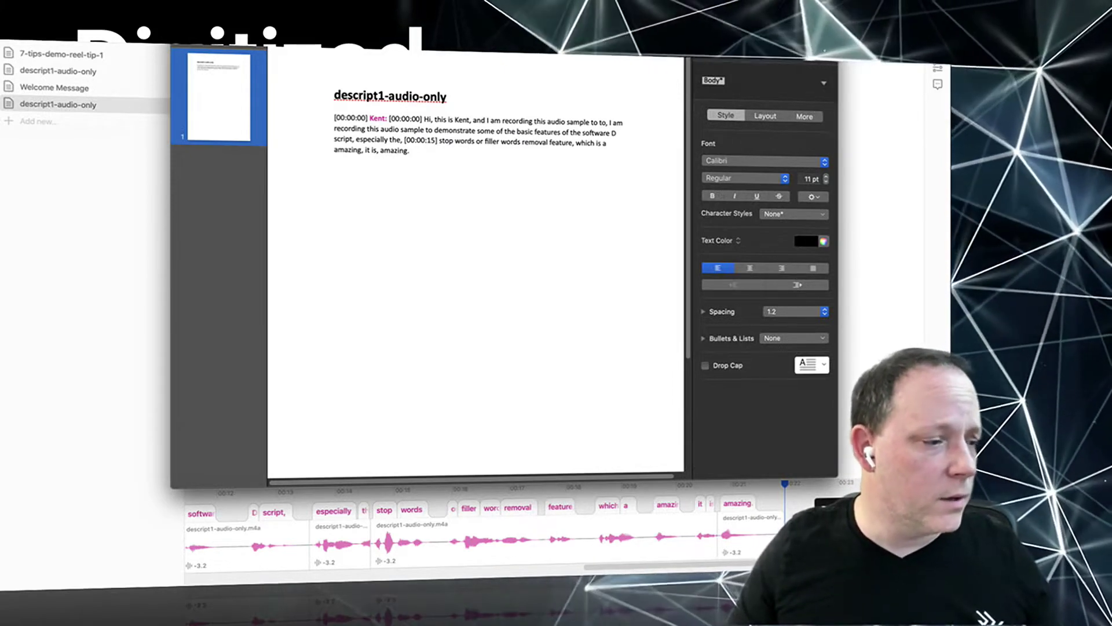
key("super+q")
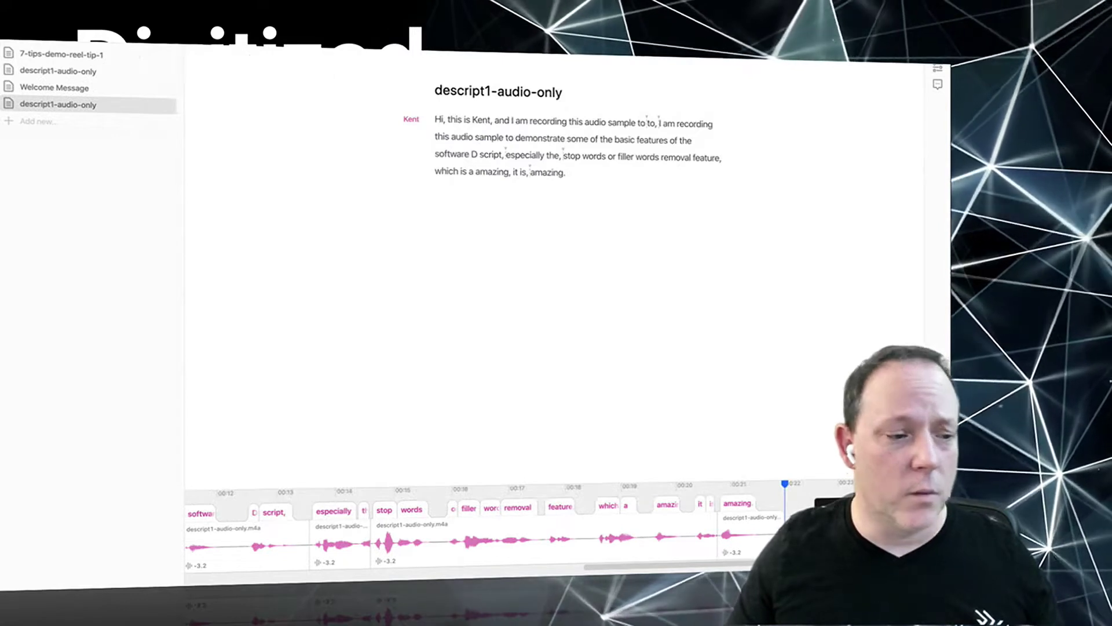
left_click(903, 58)
left_click(471, 49)
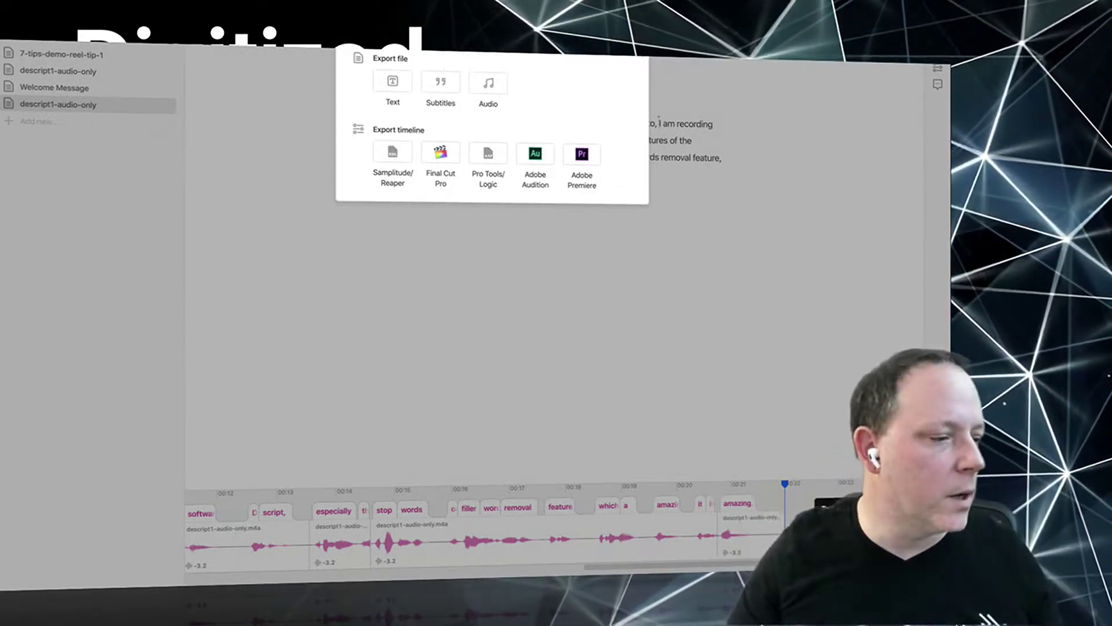
left_click(436, 38)
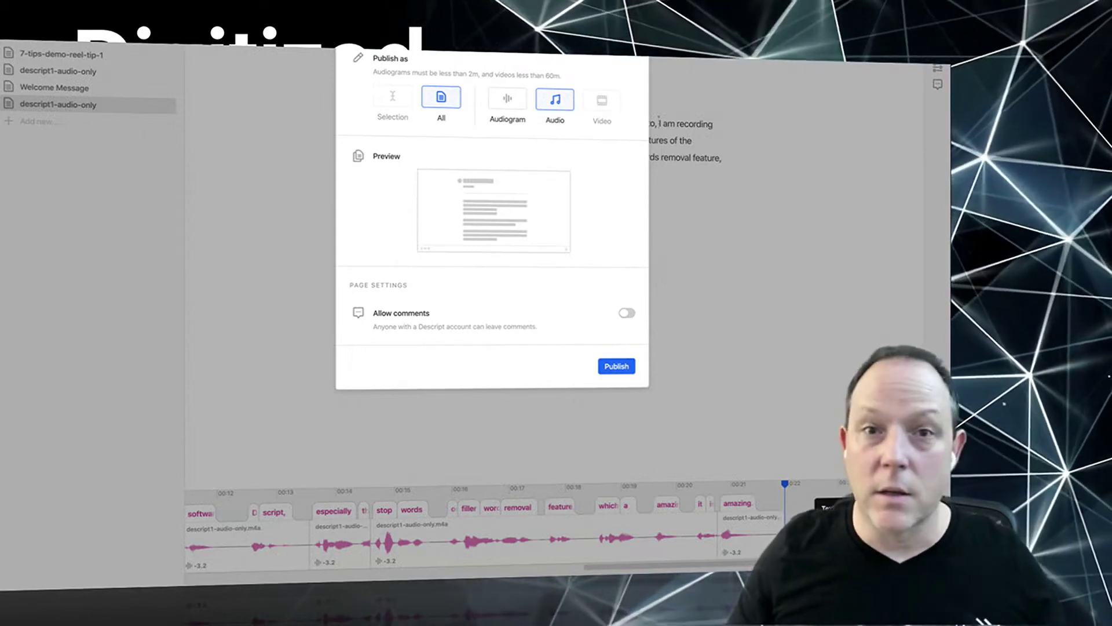
key("Escape")
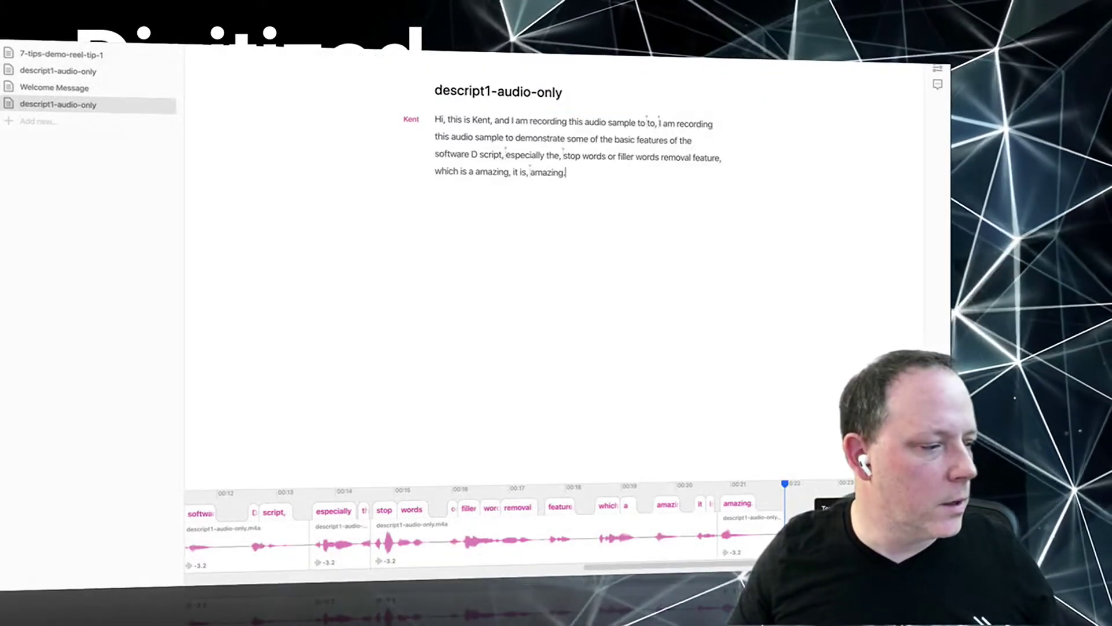
Open the 7-tips-demo-reel-tip-1 composition and look through its transcript, video preview and timeline.
left_click(70, 56)
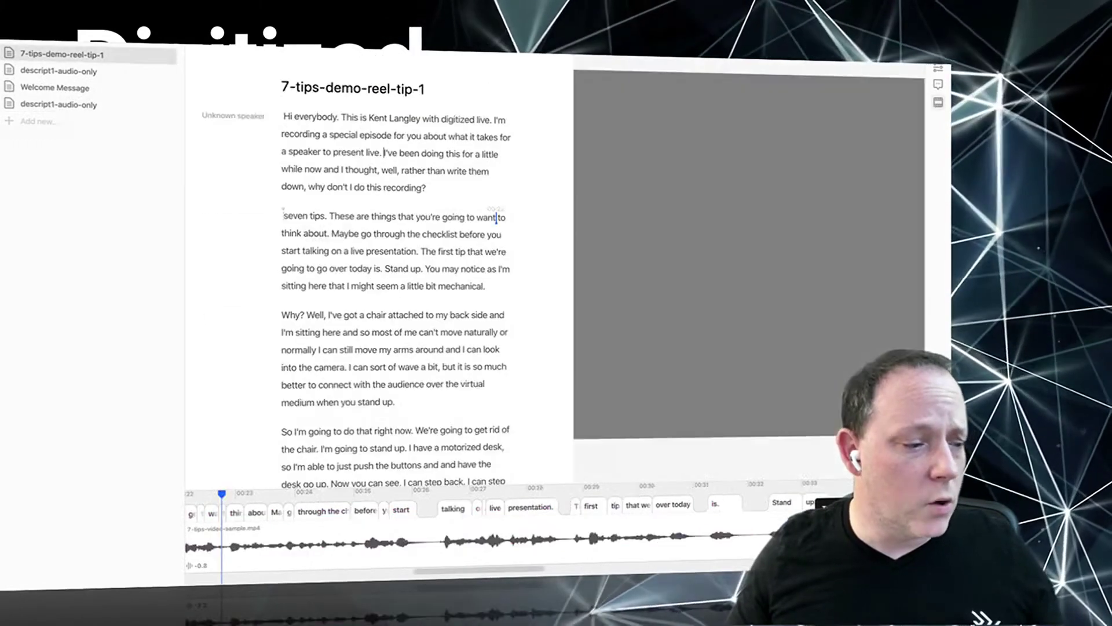
scroll(409, 366, "down", 3)
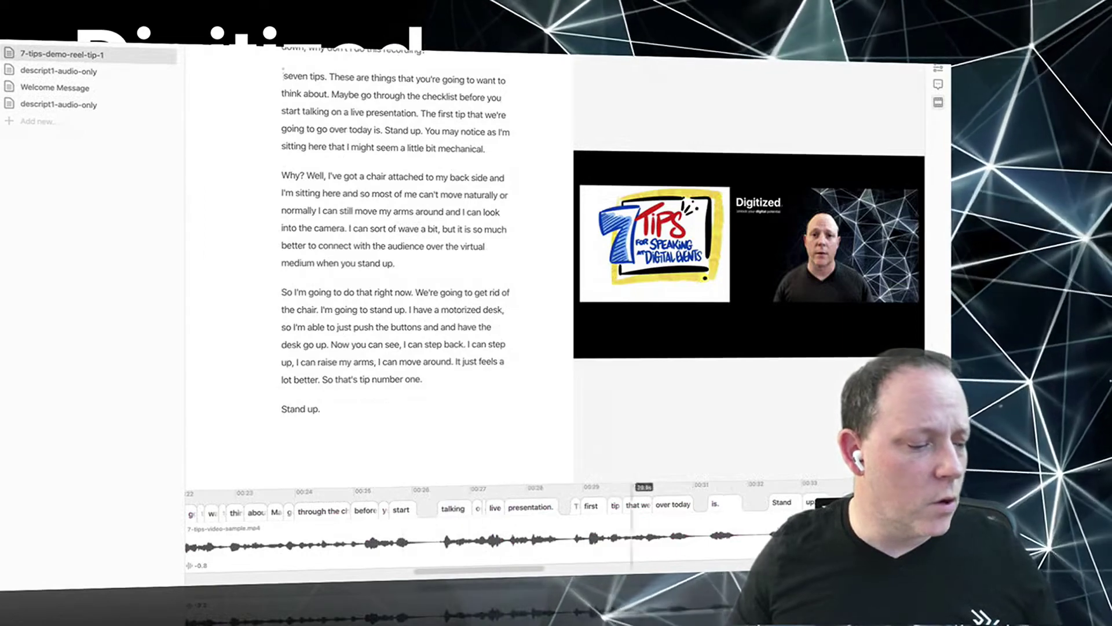
scroll(702, 510, "right", 5)
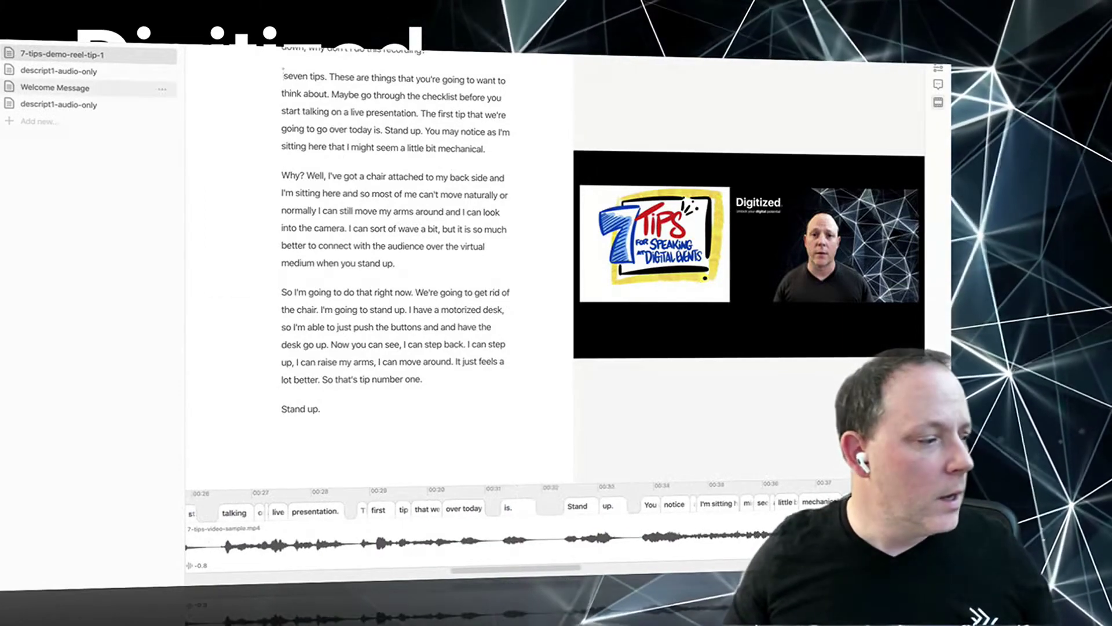
Add the Equalizer and Compressor audio effects to the whole composition in the first descript1-audio-only.
left_click(87, 70)
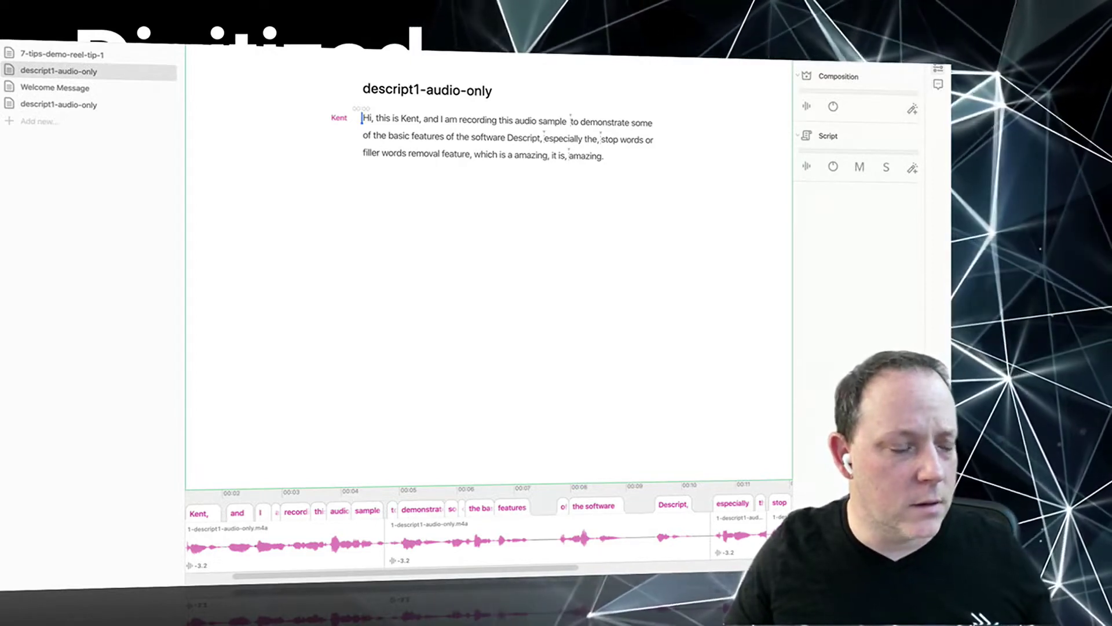
mouse_move(807, 107)
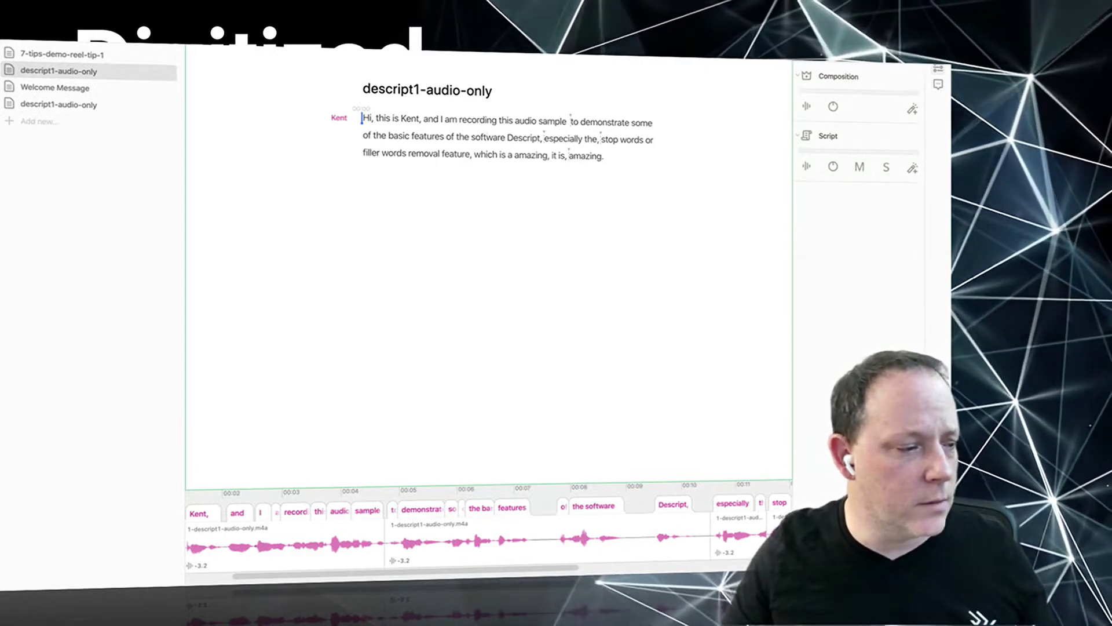
left_click(471, 138)
left_click(912, 109)
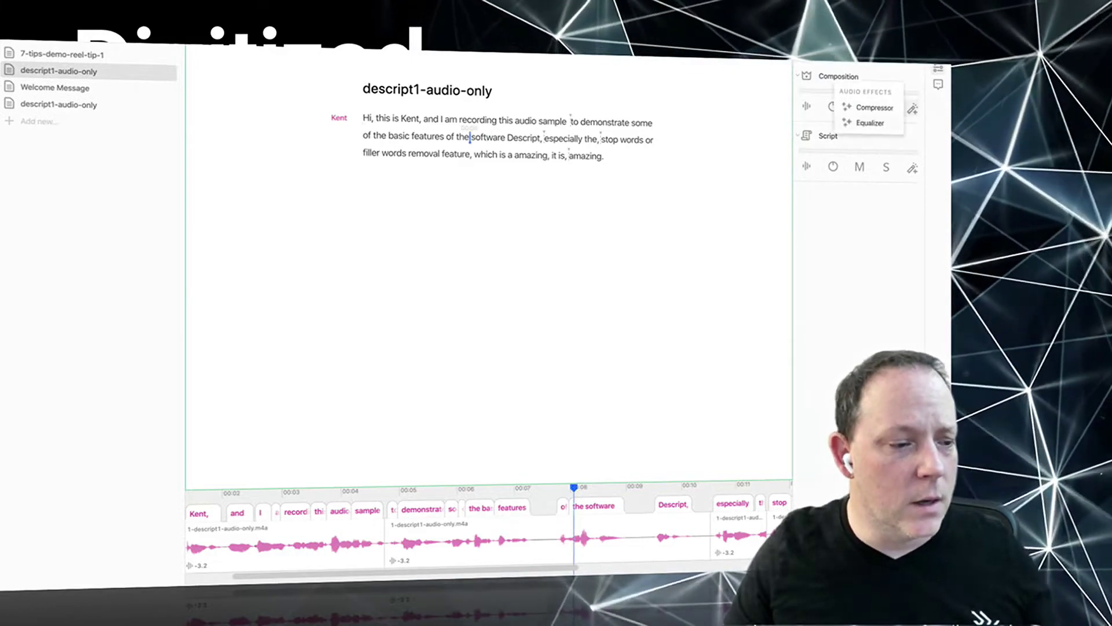
left_click(895, 123)
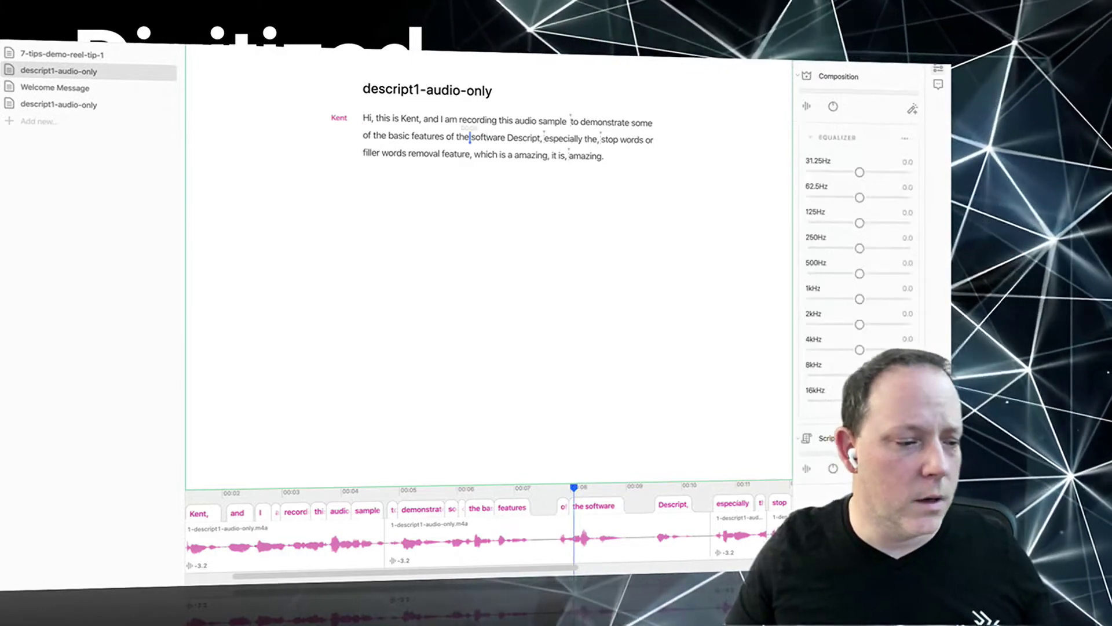
left_click(912, 109)
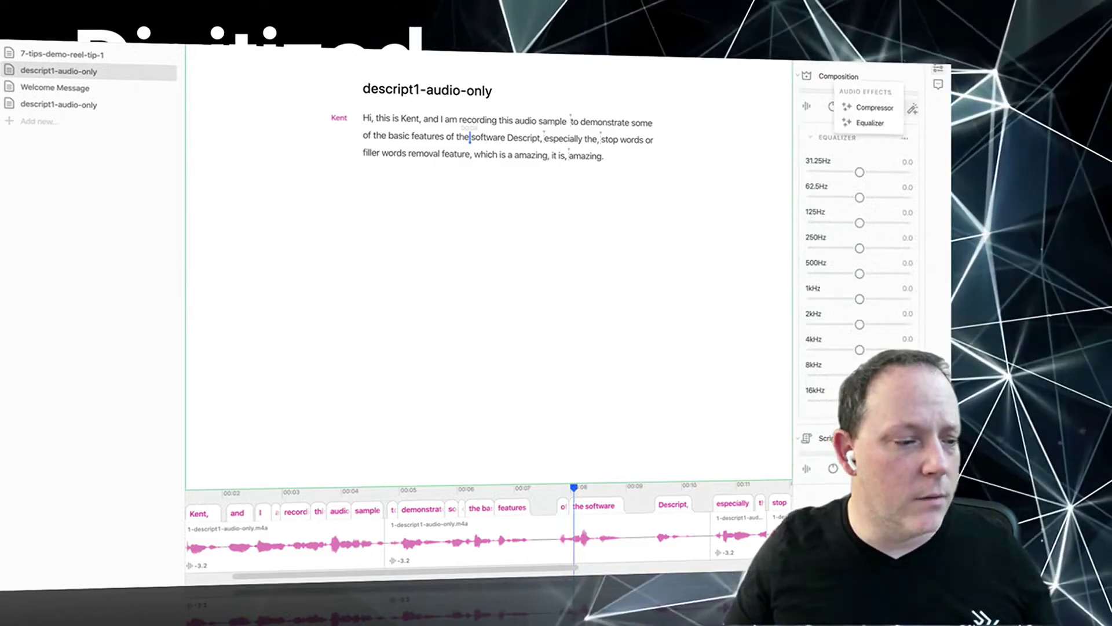
left_click(872, 108)
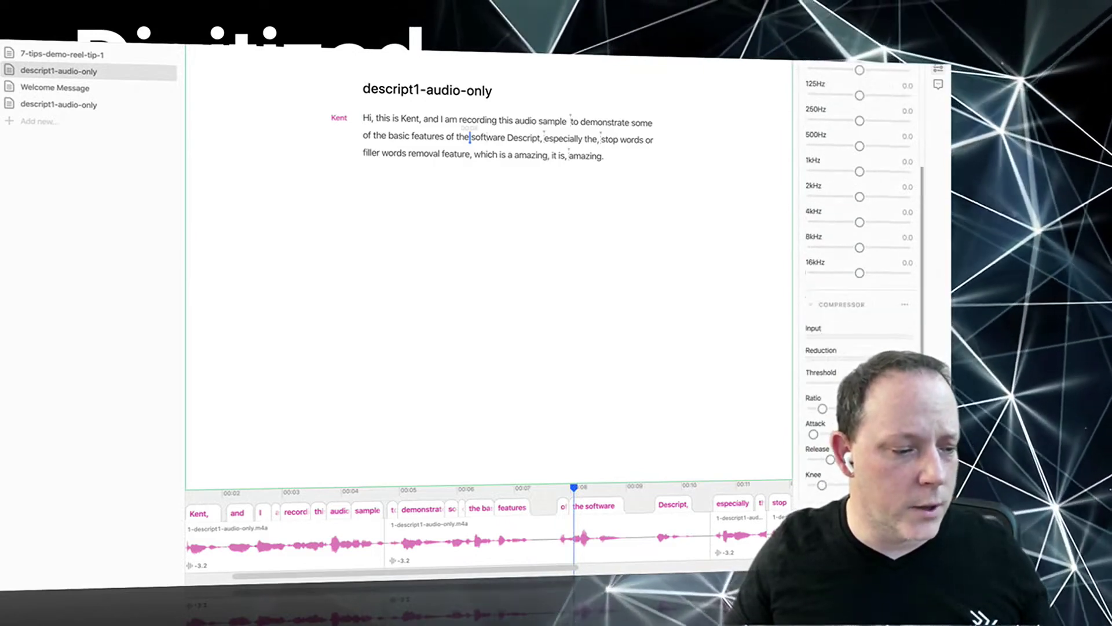